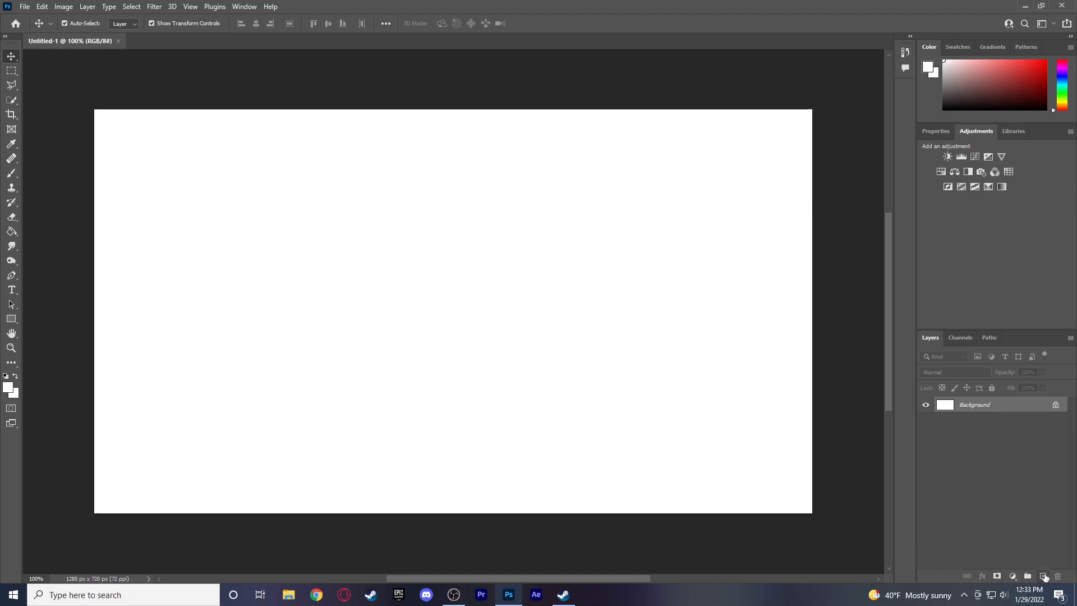
Add a new empty layer and delete the white Background layer.
click(1044, 577)
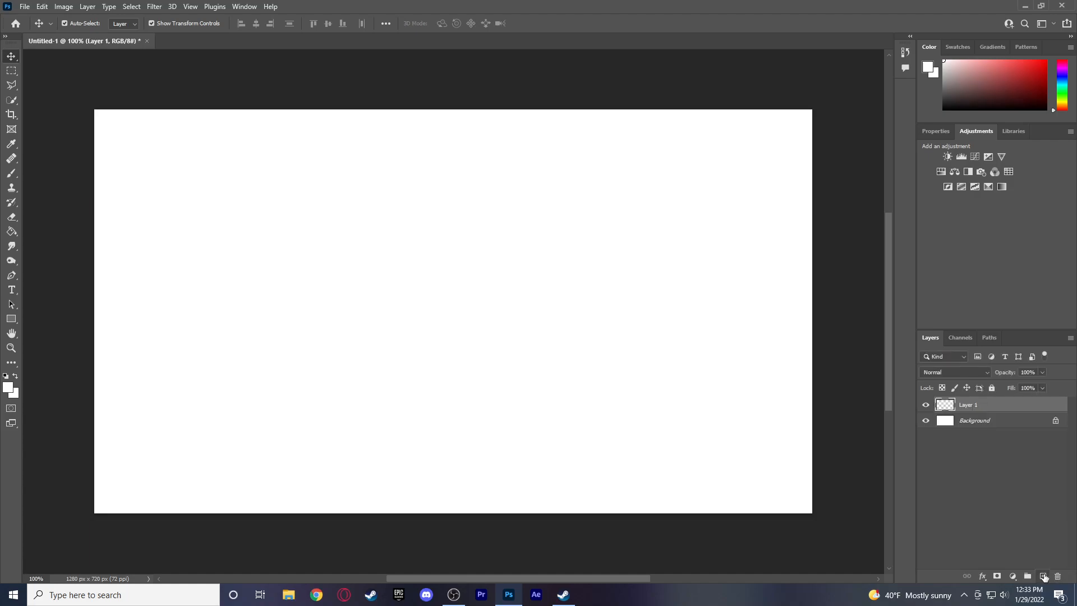
click(964, 424)
key(Delete)
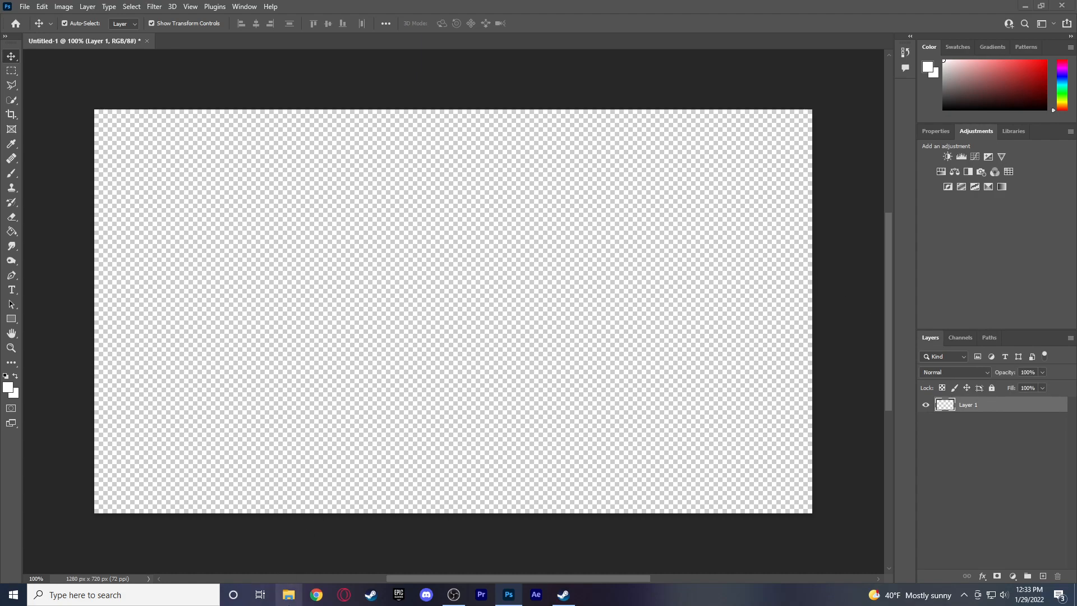
key(super+e)
click(597, 291)
double_click(597, 290)
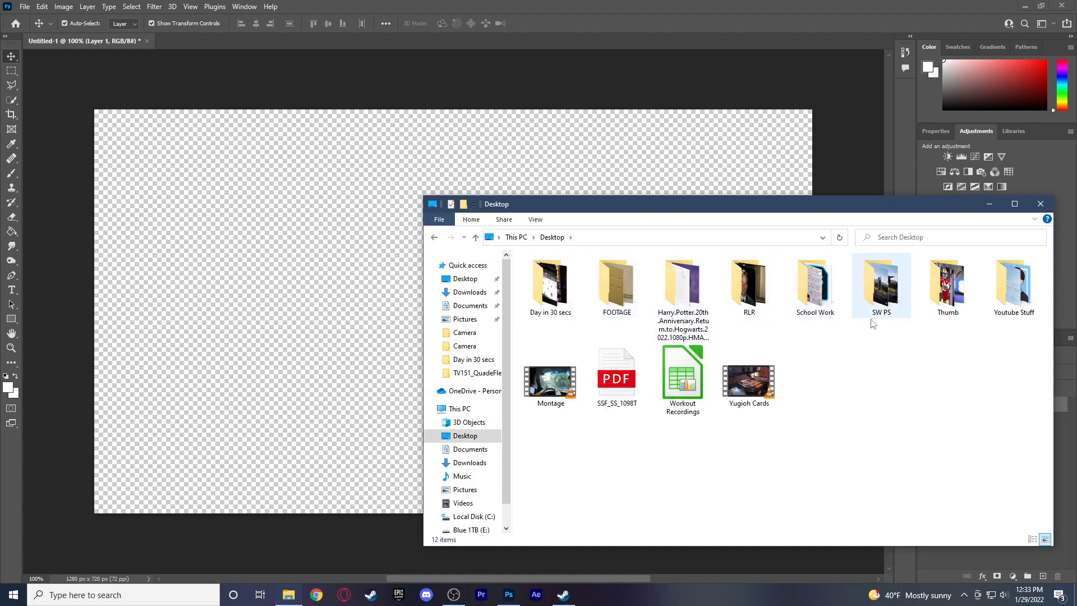
double_click(938, 305)
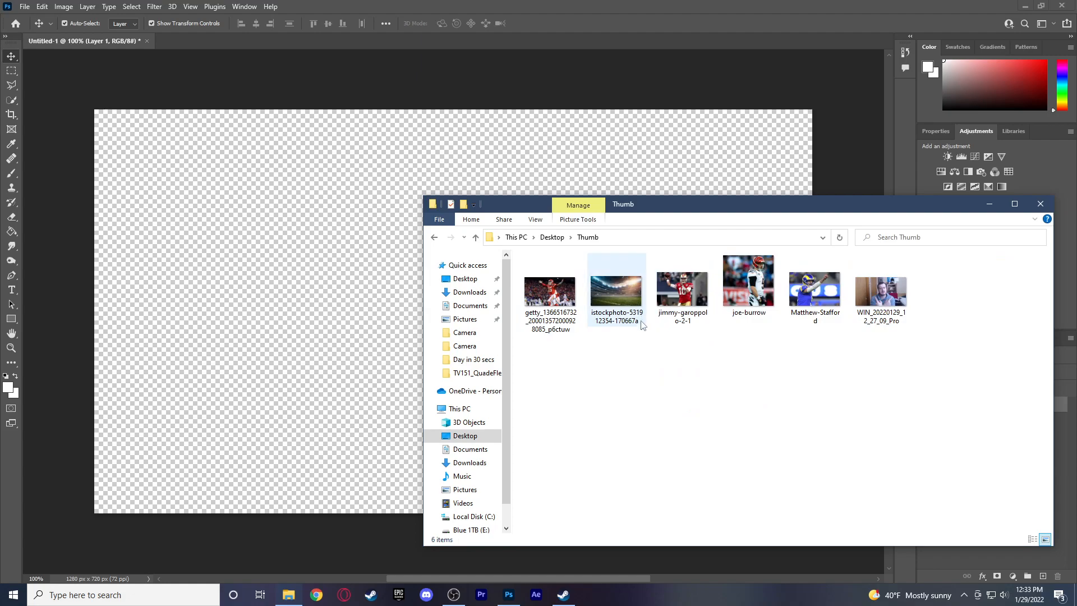
drag(615, 303, 343, 319)
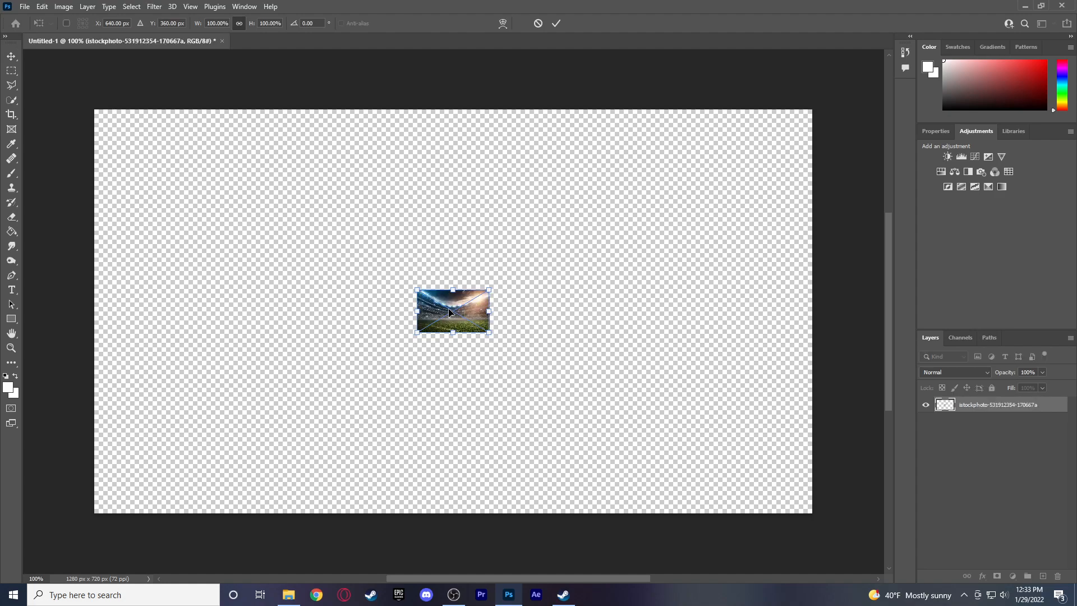
Enlarge and position the stadium image until it covers the whole canvas, and commit the placement.
drag(450, 312, 36, 377)
mouse_move(496, 412)
mouse_down()
mouse_move(485, 410)
mouse_move(501, 403)
mouse_up()
key(Return)
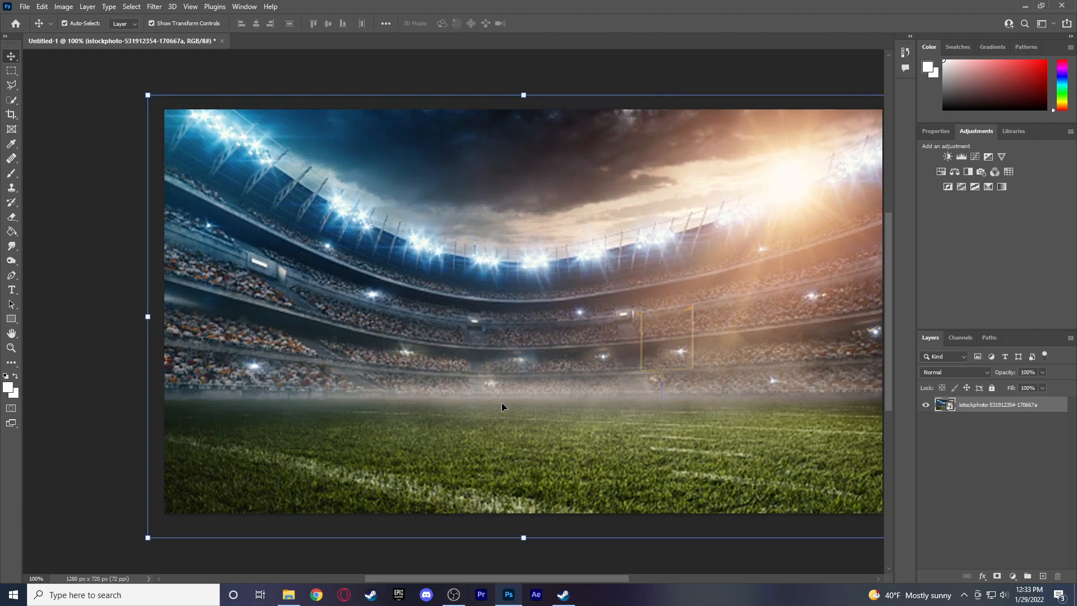
drag(467, 579, 486, 580)
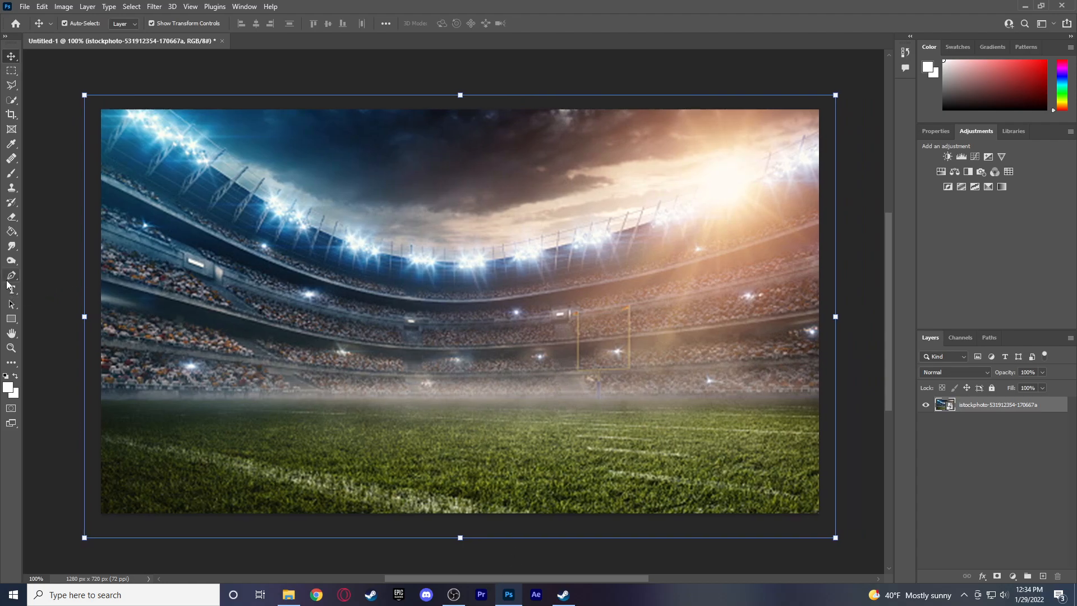
Activate the Gradient tool and set the foreground colour to bright red.
drag(11, 236, 47, 234)
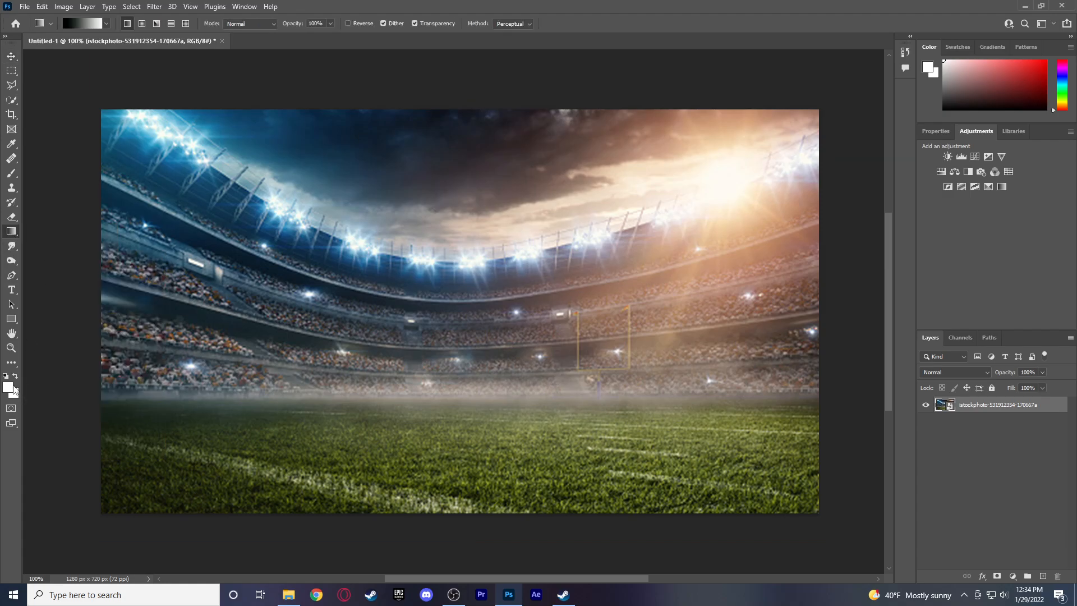
click(8, 387)
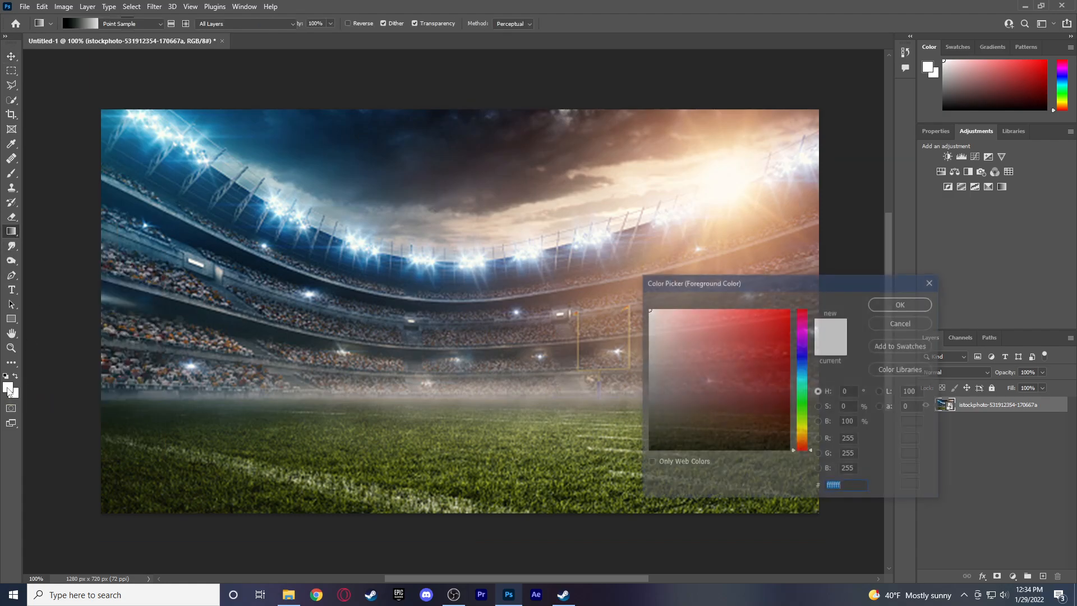
drag(739, 331, 816, 322)
click(902, 303)
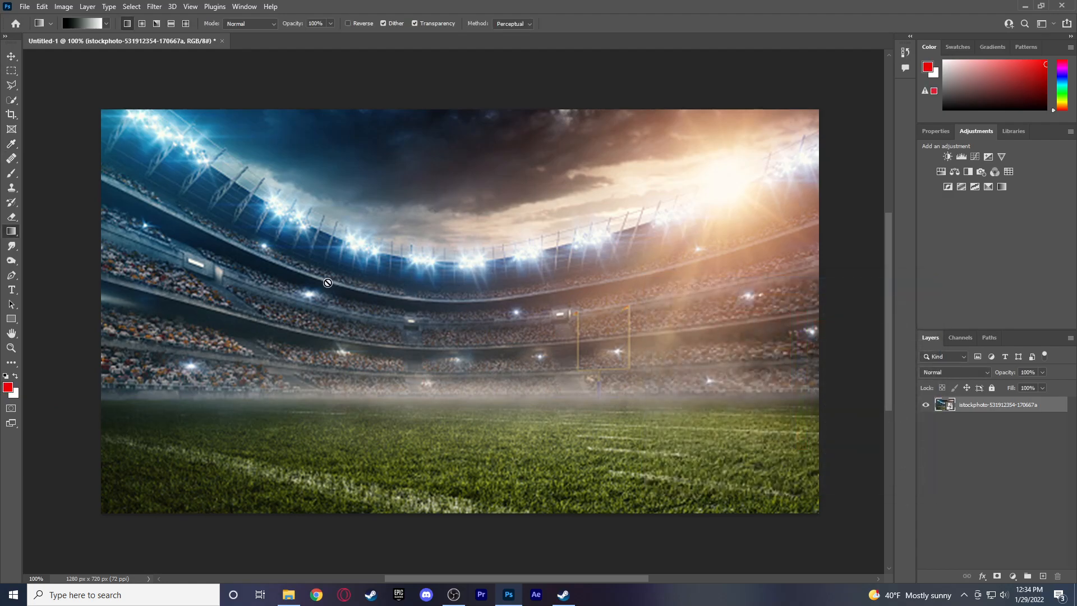
Choose the foreground-to-background gradient from the Basics presets and set the background colour to dark red.
click(108, 24)
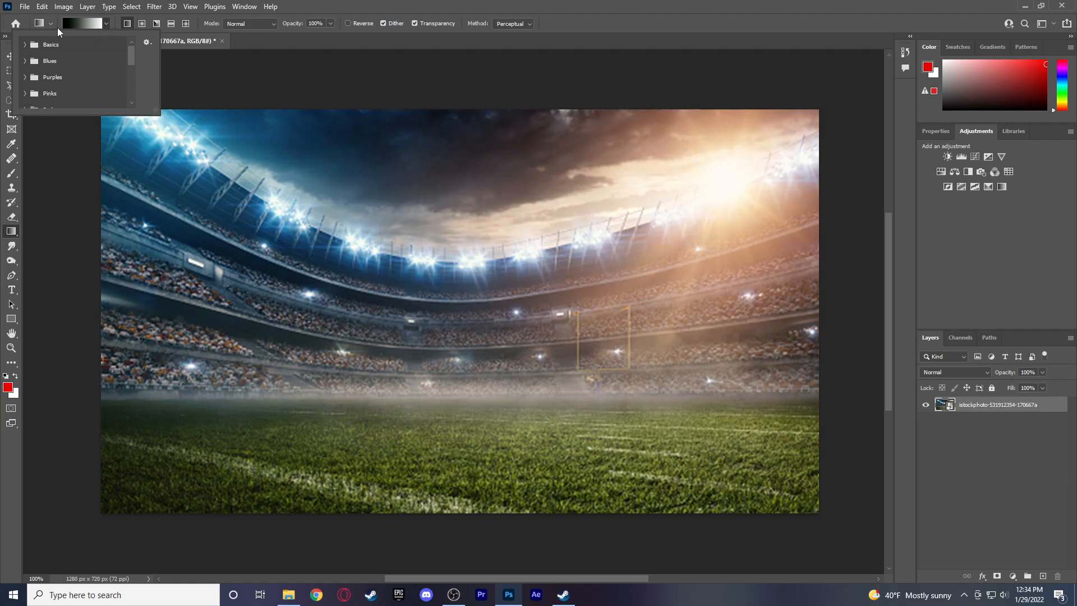
click(25, 45)
click(39, 64)
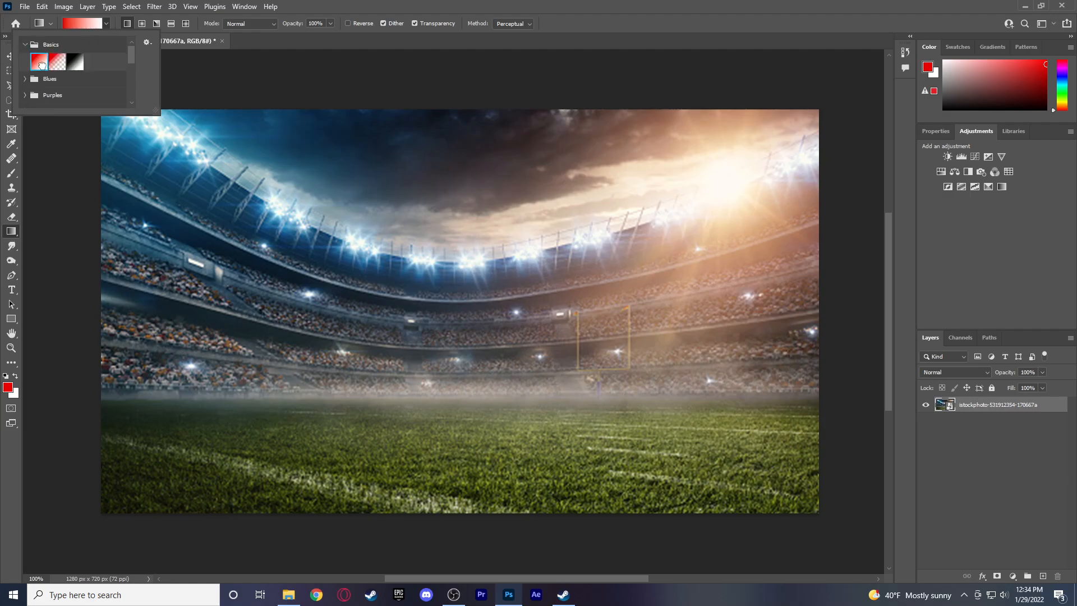
click(17, 396)
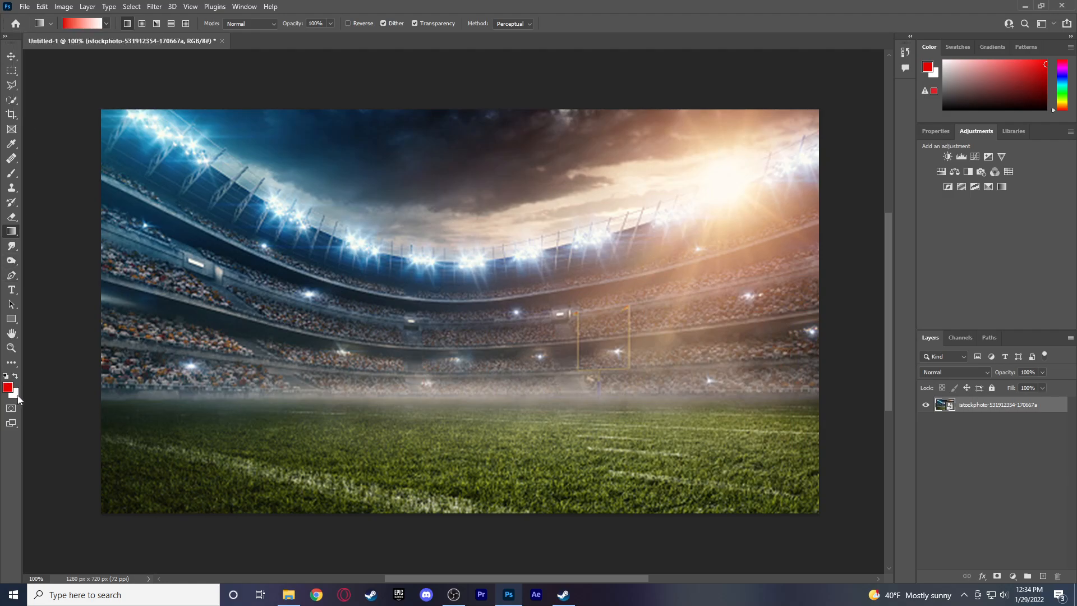
click(790, 397)
drag(801, 398, 810, 375)
click(893, 304)
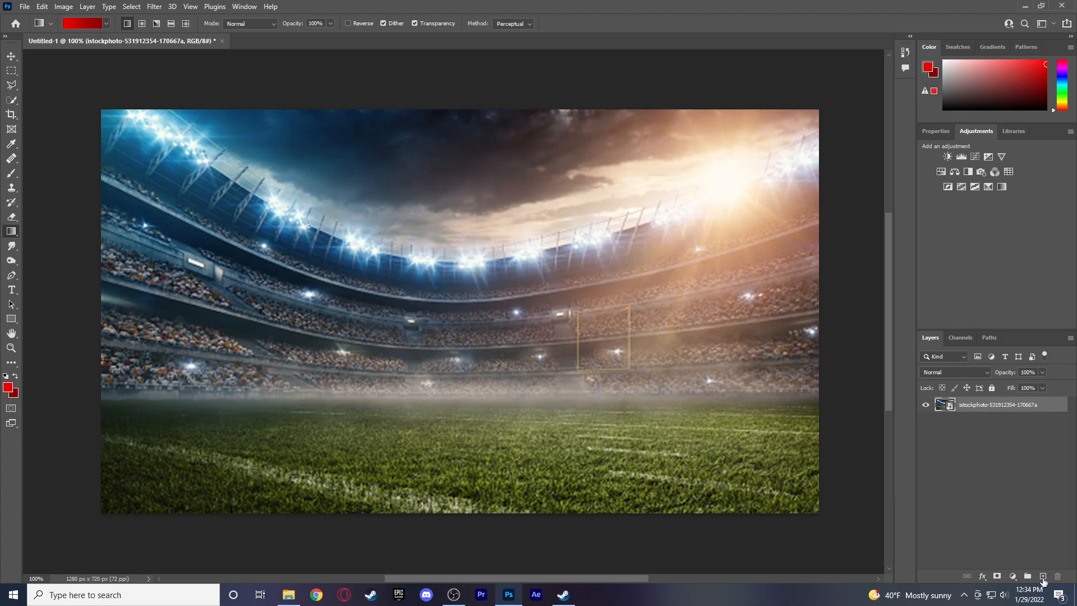
Fill a new layer above the stadium with a diagonal red gradient, set its opacity to 12%, and deselect the layer.
click(1043, 577)
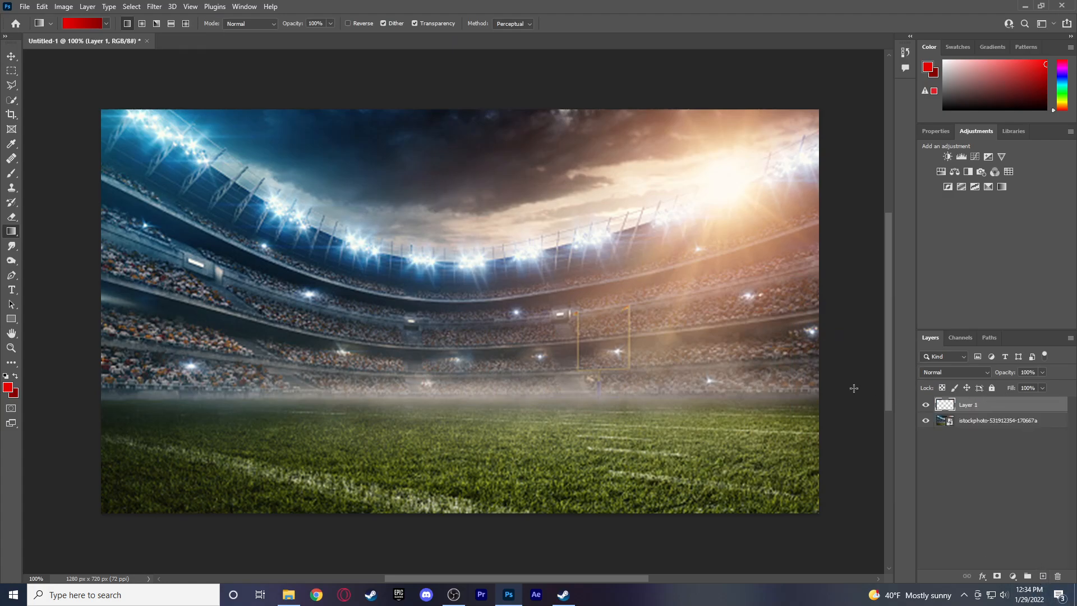
drag(182, 176, 826, 517)
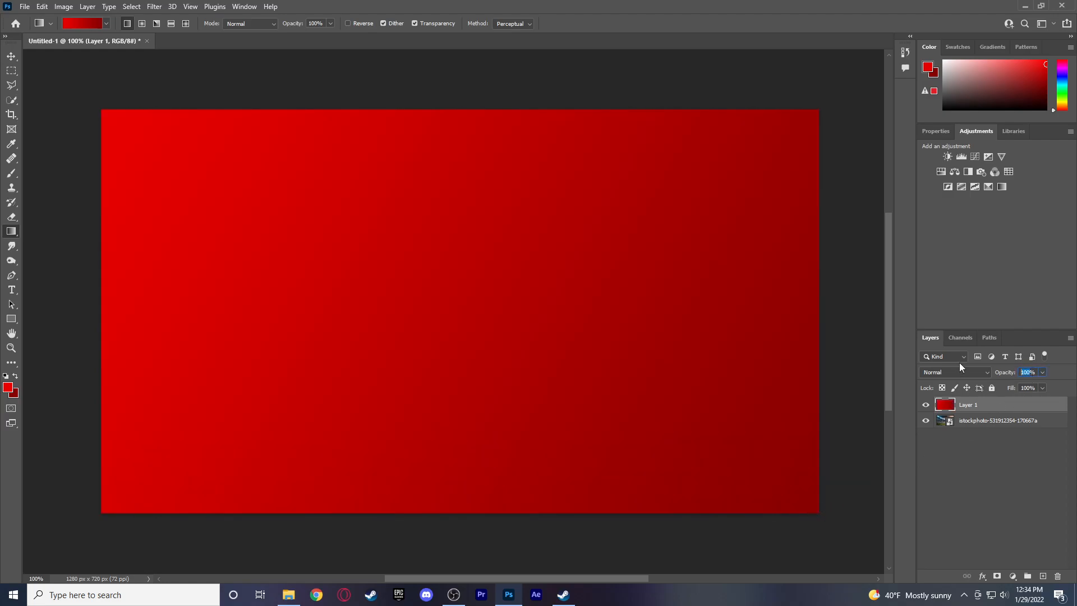
text(12)
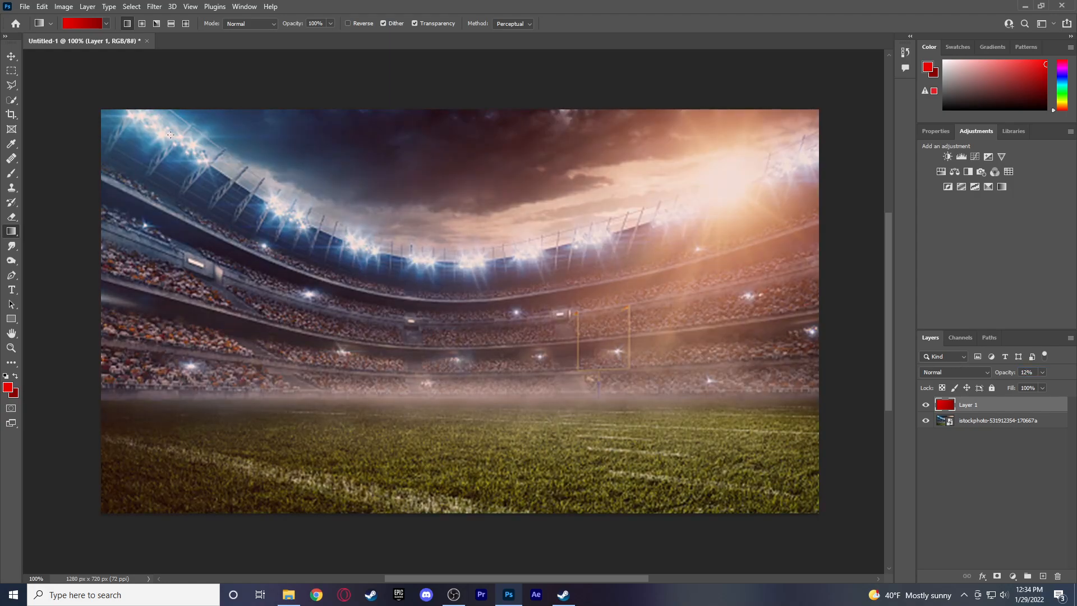
click(11, 56)
click(68, 81)
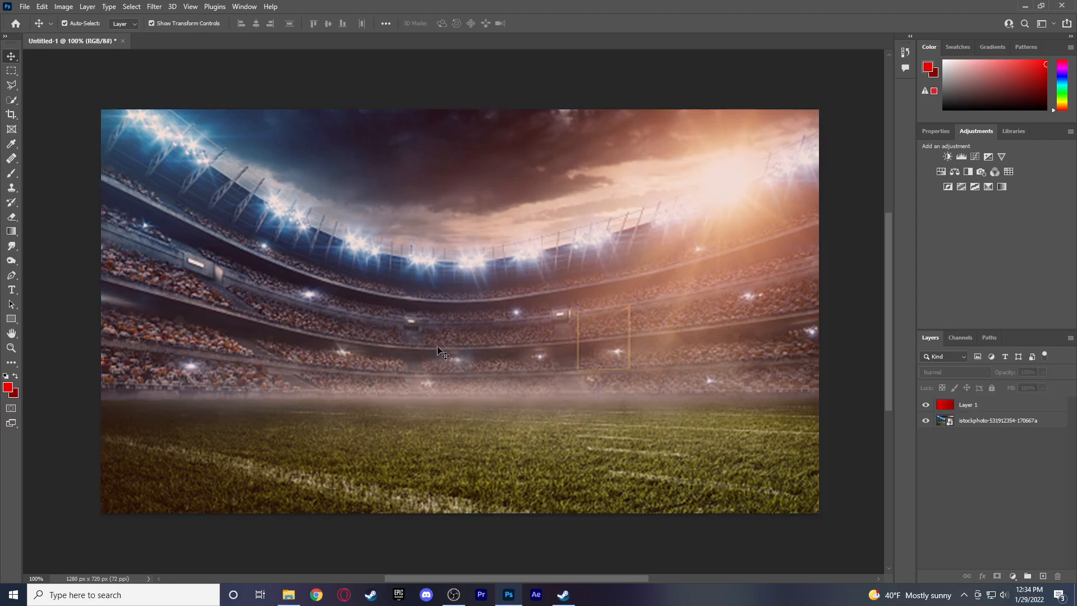
Place the jimmy-garoppolo-2-1 image from the Thumb folder, scaled to about half the canvas width in the canvas's lower-left area.
click(289, 596)
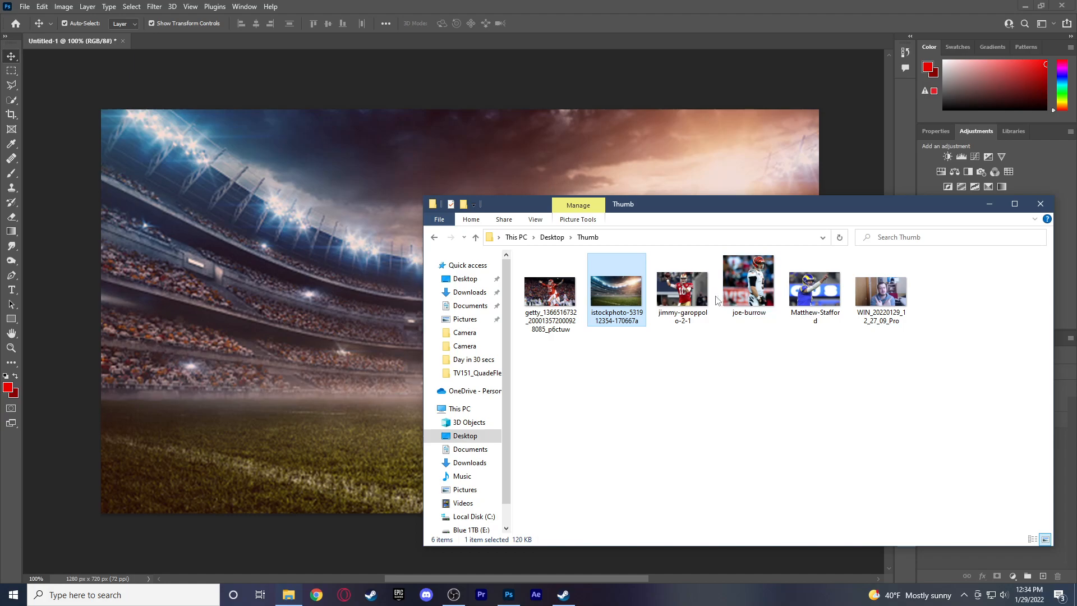
drag(701, 302, 281, 344)
drag(375, 356, 227, 360)
drag(598, 121, 345, 291)
drag(199, 368, 219, 333)
drag(371, 250, 399, 231)
drag(251, 305, 335, 314)
key(Return)
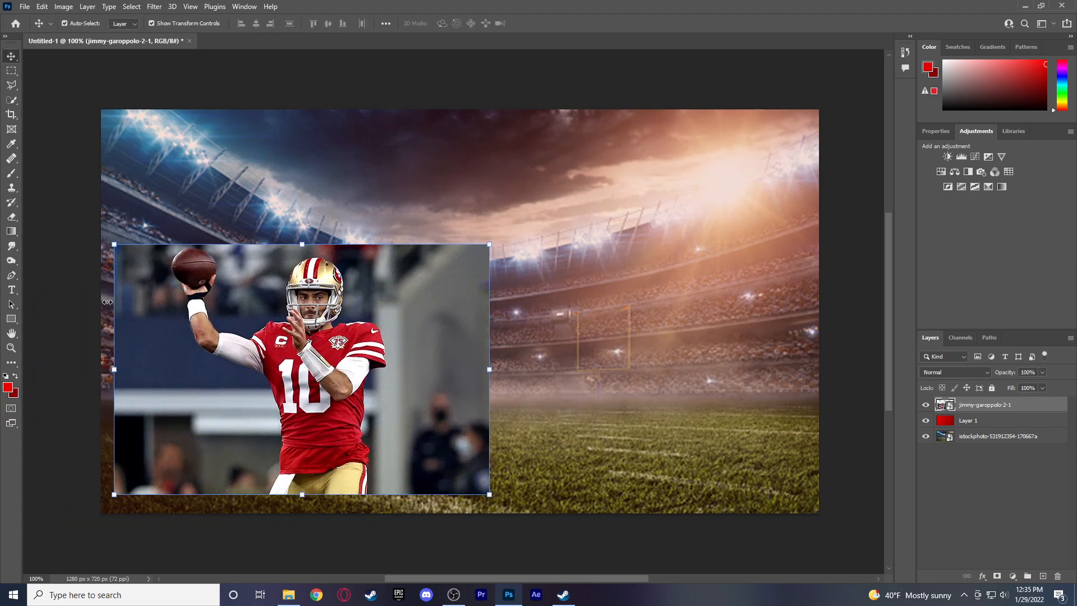
Rasterize the jimmy-garoppolo-2-1 layer, then quick-select and delete the photo background on the right side of the player.
right_click(1030, 405)
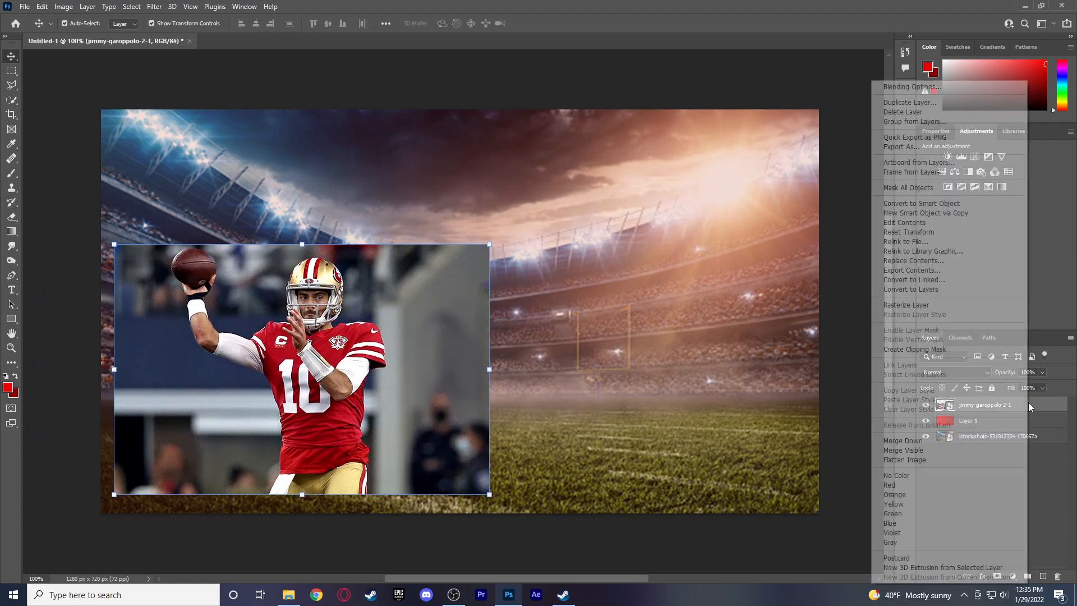
click(905, 306)
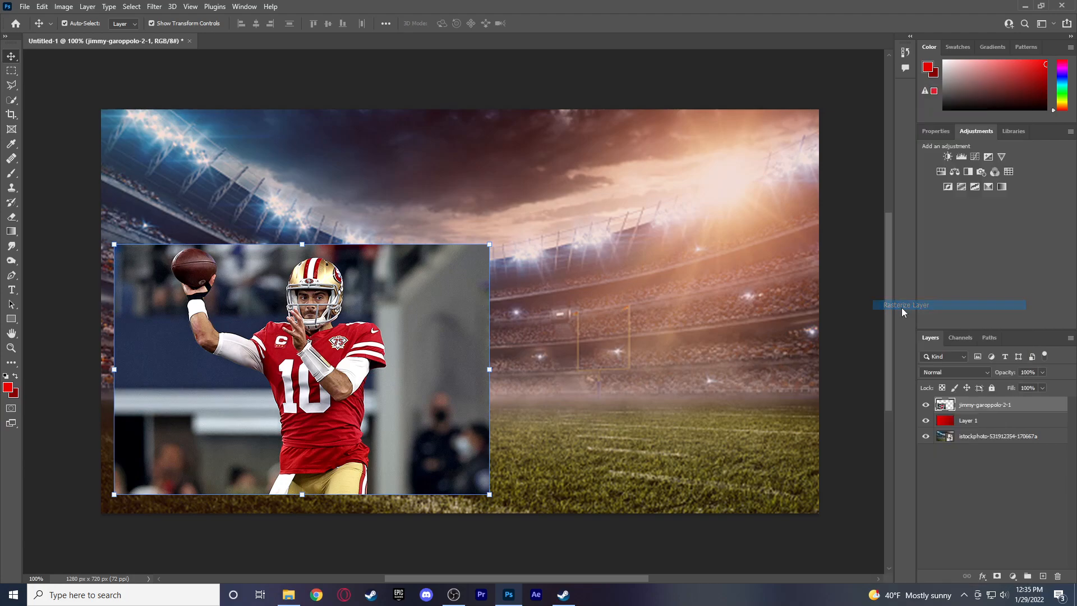
click(11, 99)
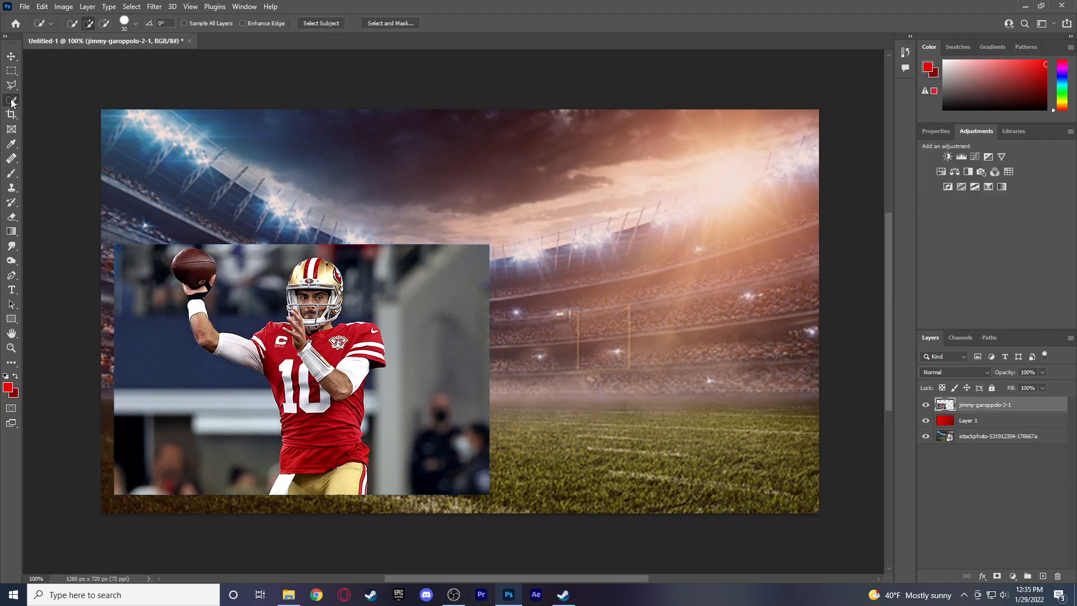
click(441, 291)
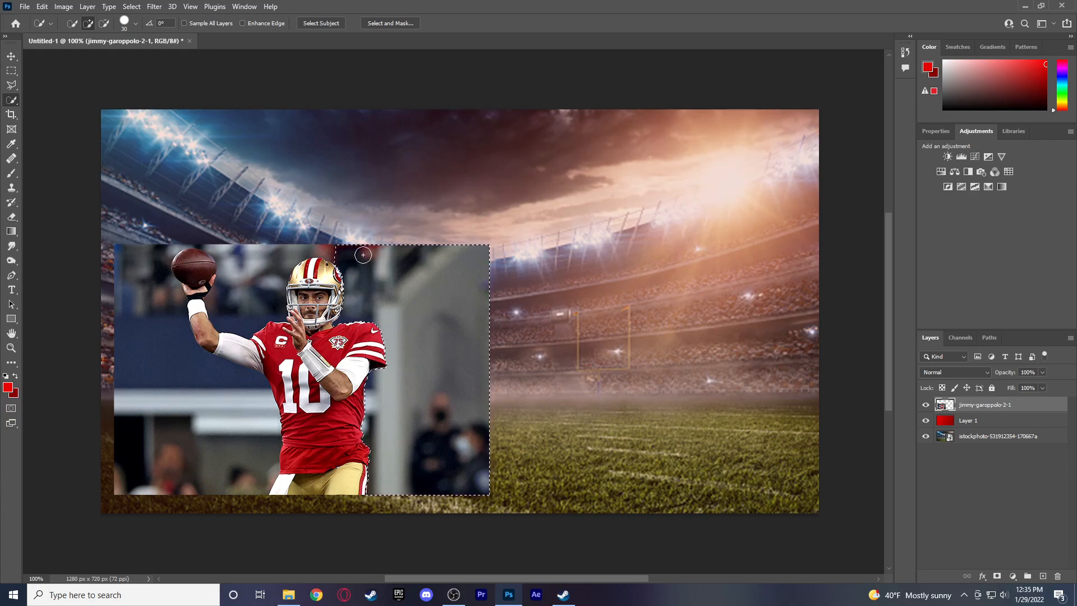
key(Delete)
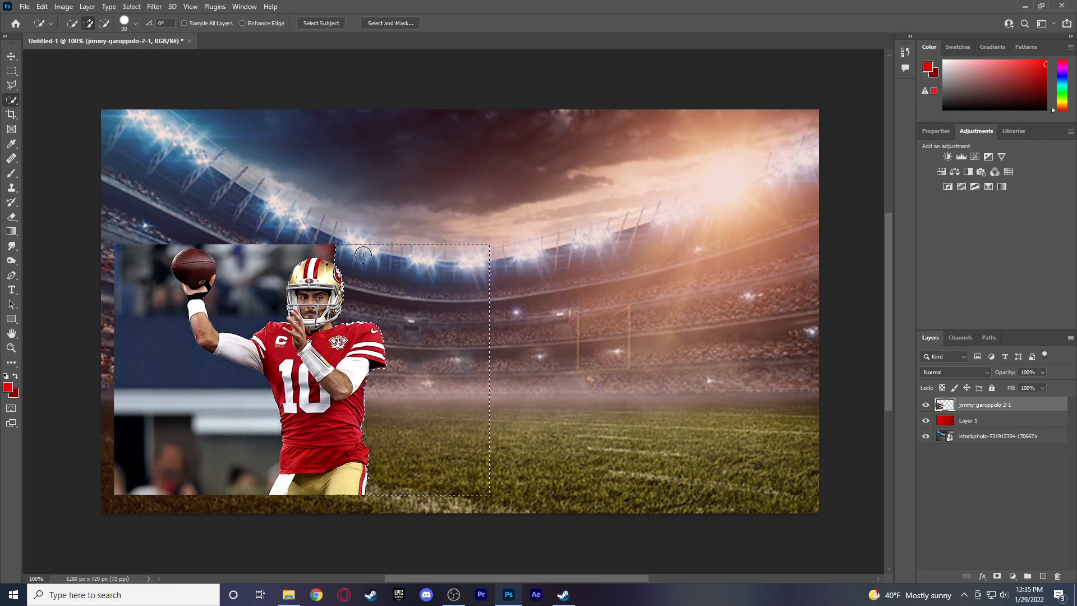
key(ctrl+d)
Quick-select and delete the photo background on the left side of the player, below and beside the raised throwing arm.
mouse_move(223, 470)
mouse_down()
mouse_move(219, 478)
mouse_move(225, 462)
mouse_up()
key(Delete)
key(ctrl+d)
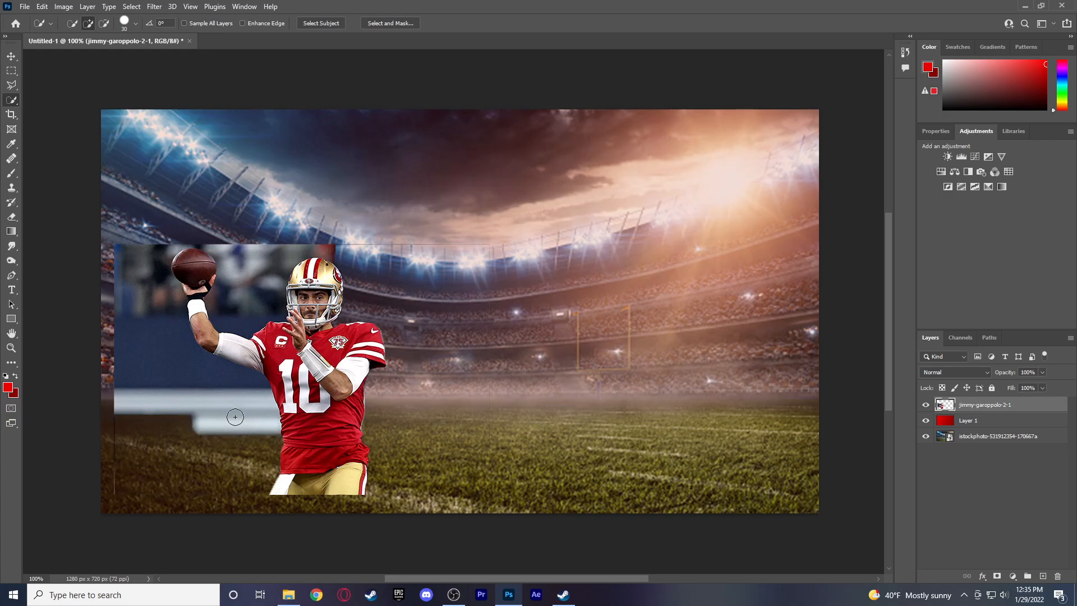
drag(233, 402, 218, 376)
key(alt)
mouse_move(244, 351)
mouse_down()
mouse_move(261, 365)
mouse_move(217, 344)
mouse_move(206, 318)
mouse_up()
key(Delete)
key(ctrl+d)
Select the remaining background between the football and the helmet, exclude the football from the selection, and delete the area.
drag(220, 327, 252, 303)
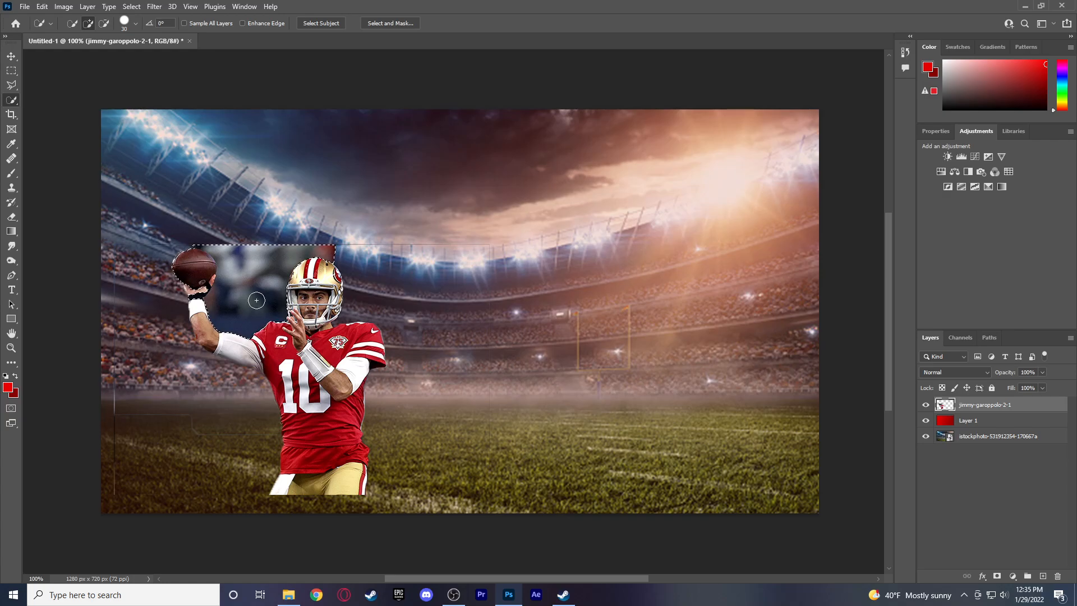
key(alt)
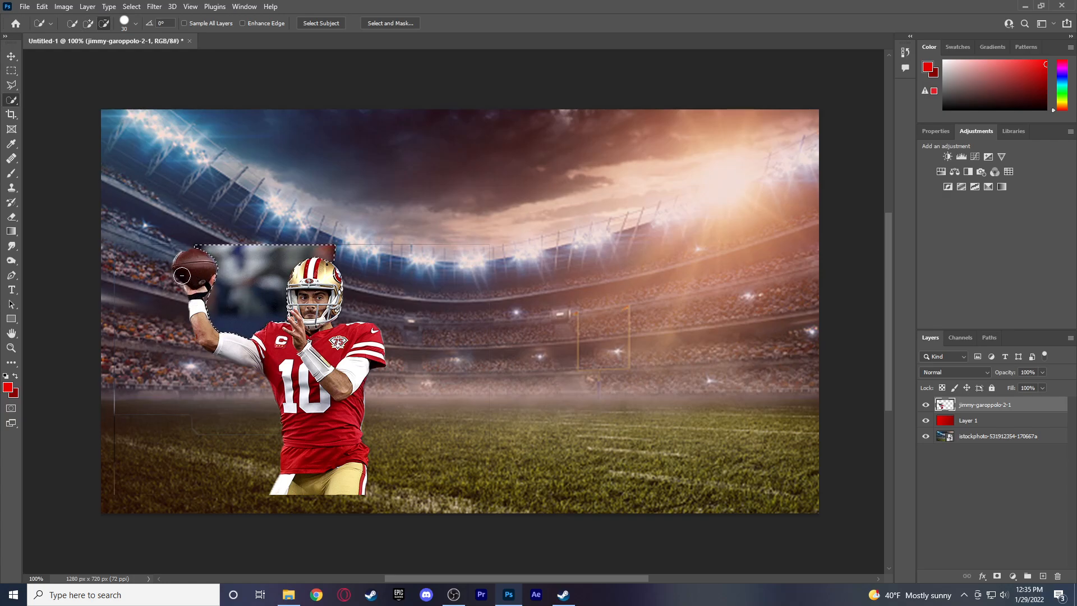
key(Delete)
key(ctrl+d)
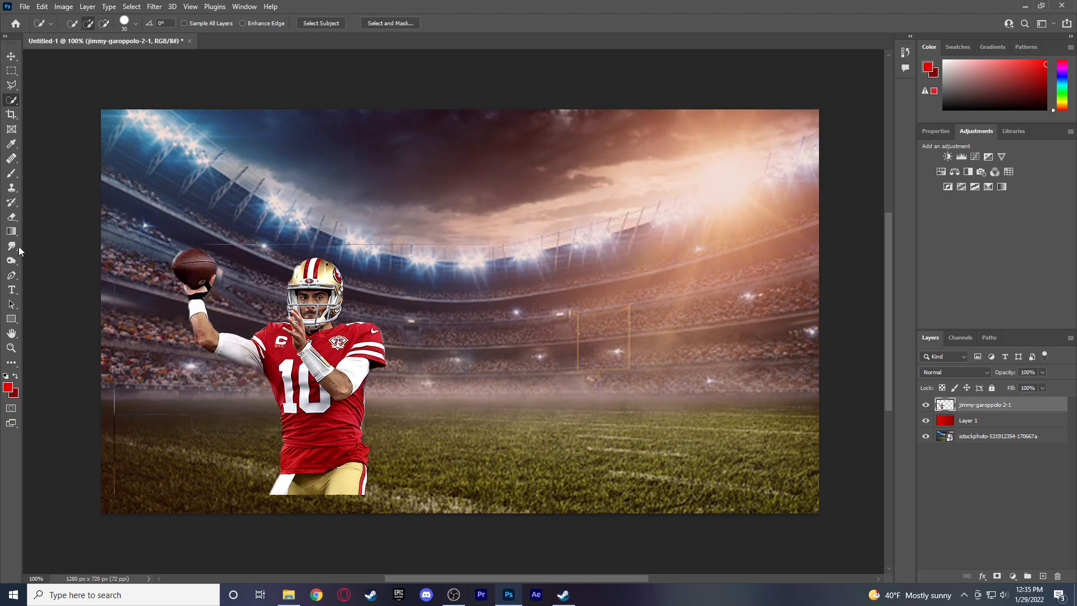
Adjust the Eraser's opacity and erase the thin leftover edge lines beside and above the cut-out player.
click(12, 219)
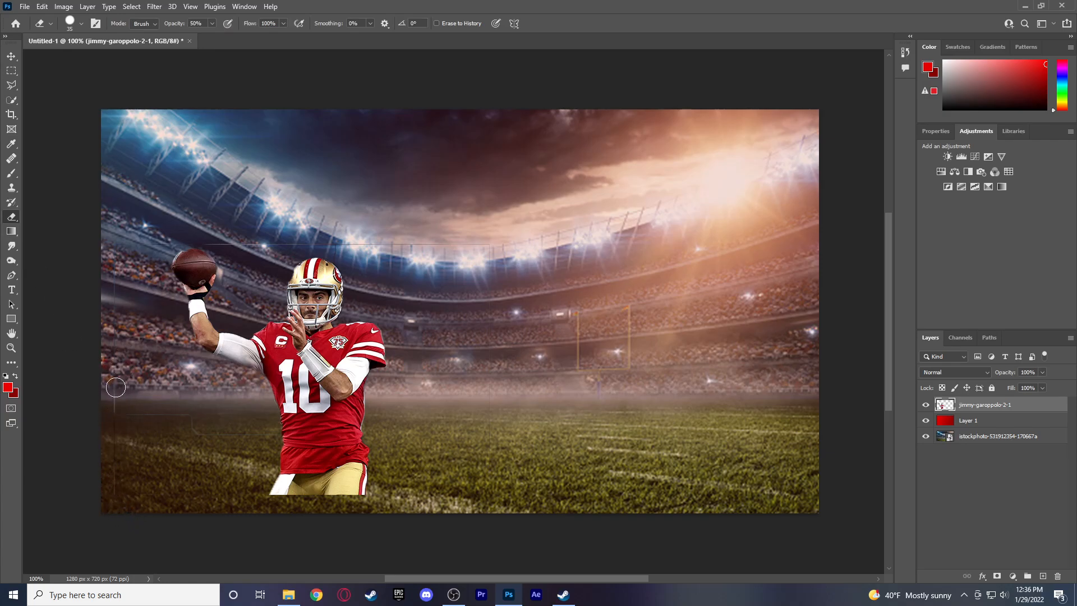
click(212, 23)
click(116, 510)
drag(193, 238, 405, 242)
Move the cut-out player down until it meets the lower canvas edge, and deselect the layer.
click(10, 55)
drag(339, 366, 343, 387)
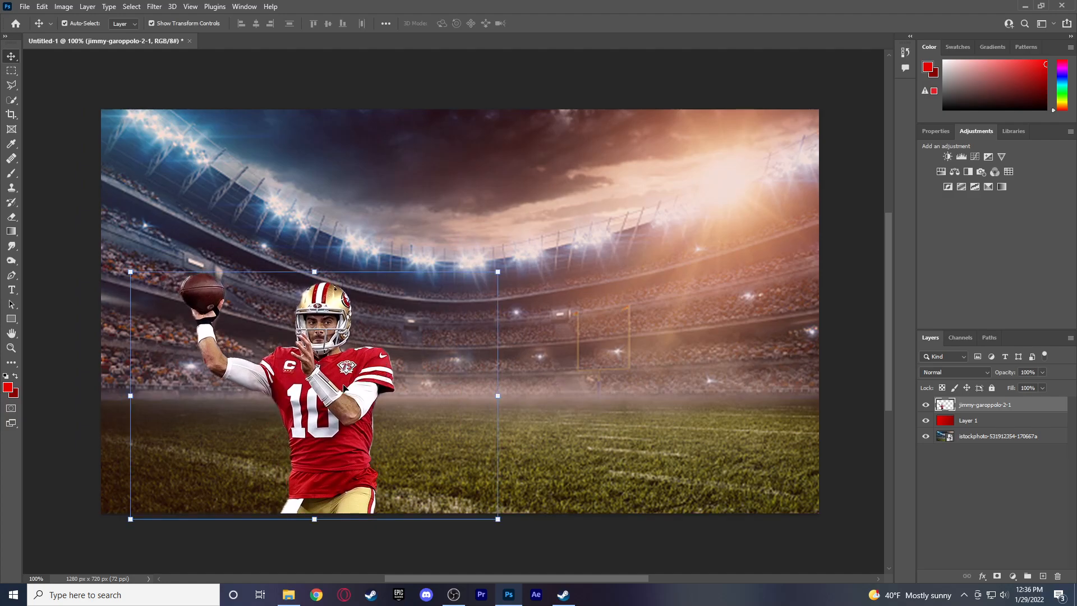
click(53, 104)
Place the Matthew-Stafford image from the Thumb folder at its default size and rasterize its layer.
click(298, 593)
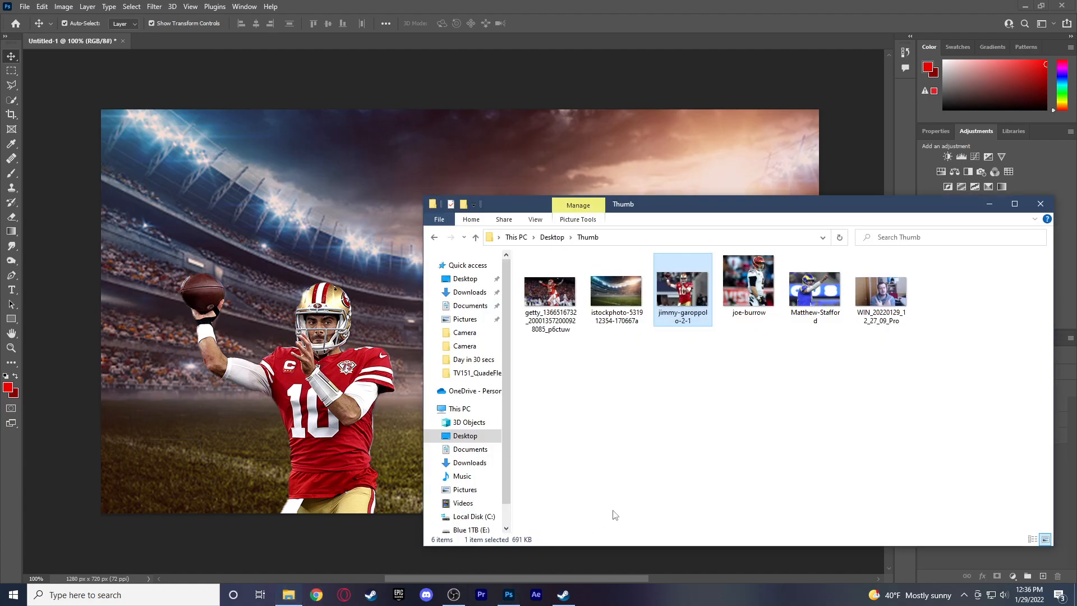
drag(809, 295, 361, 277)
key(Return)
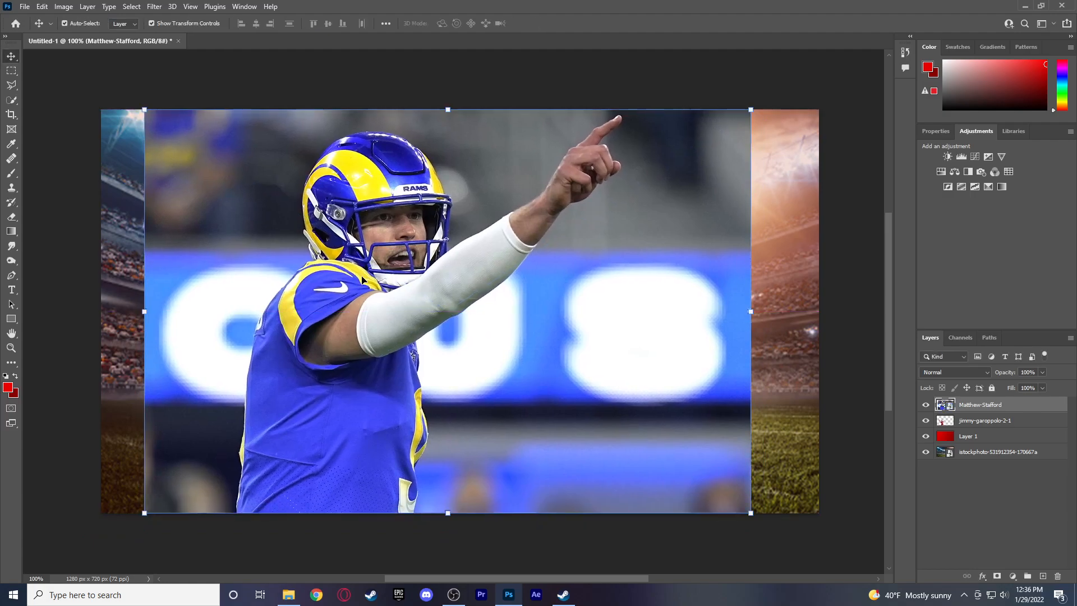
right_click(1045, 409)
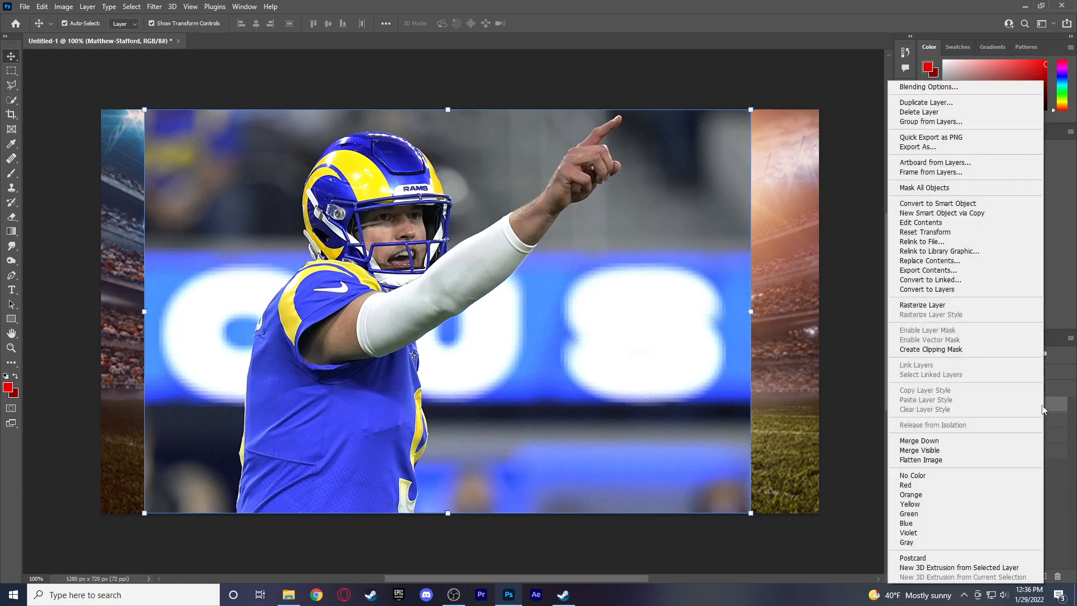
click(922, 306)
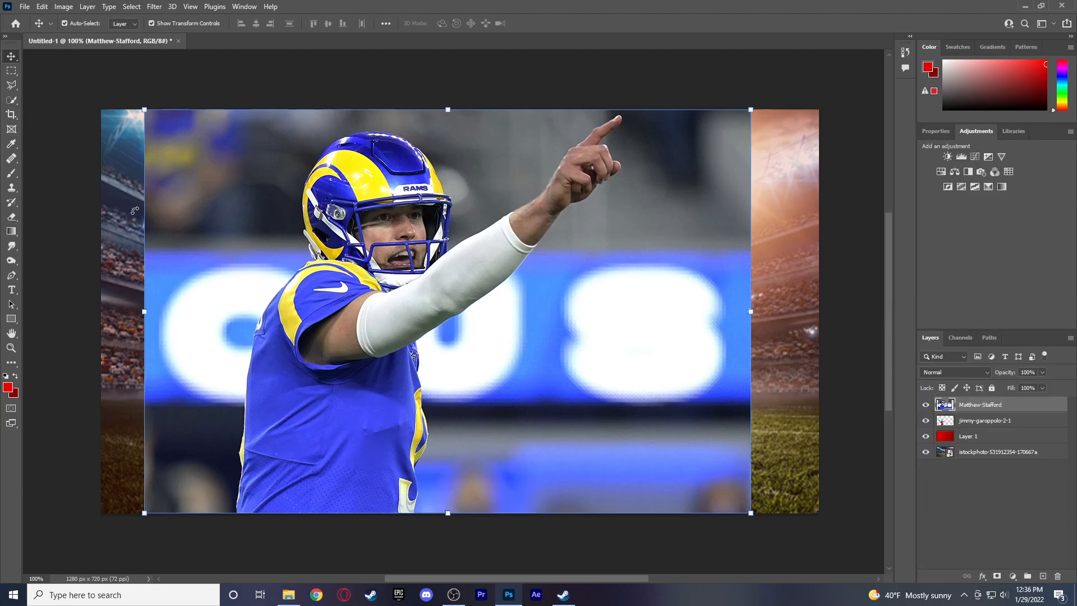
Quick-select the dark background behind the helmet in the Matthew-Stafford photo and cut it out.
click(11, 103)
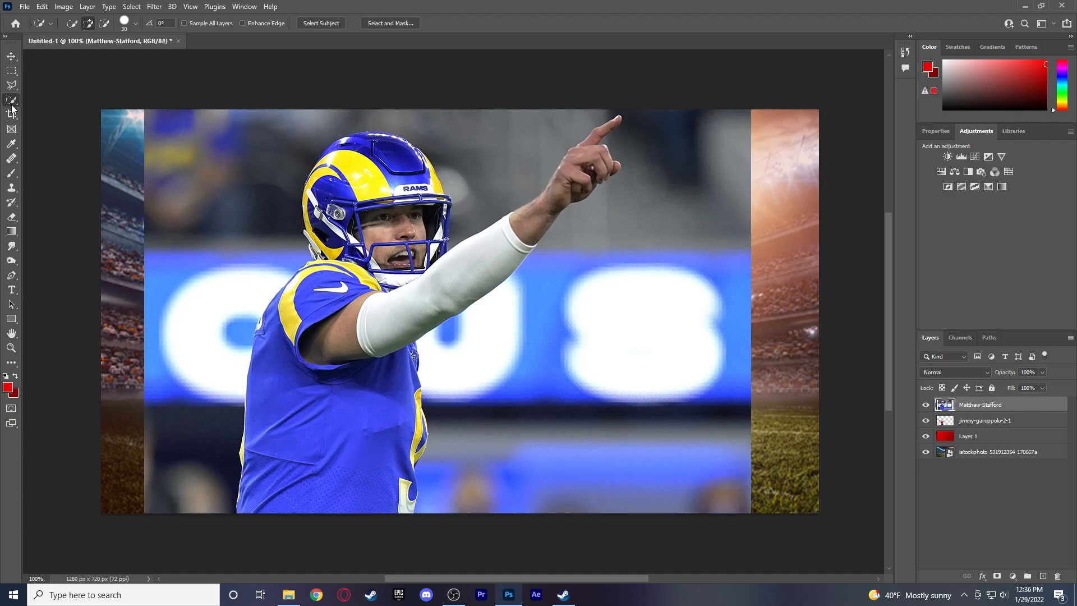
drag(251, 183, 269, 213)
key(ctrl+x)
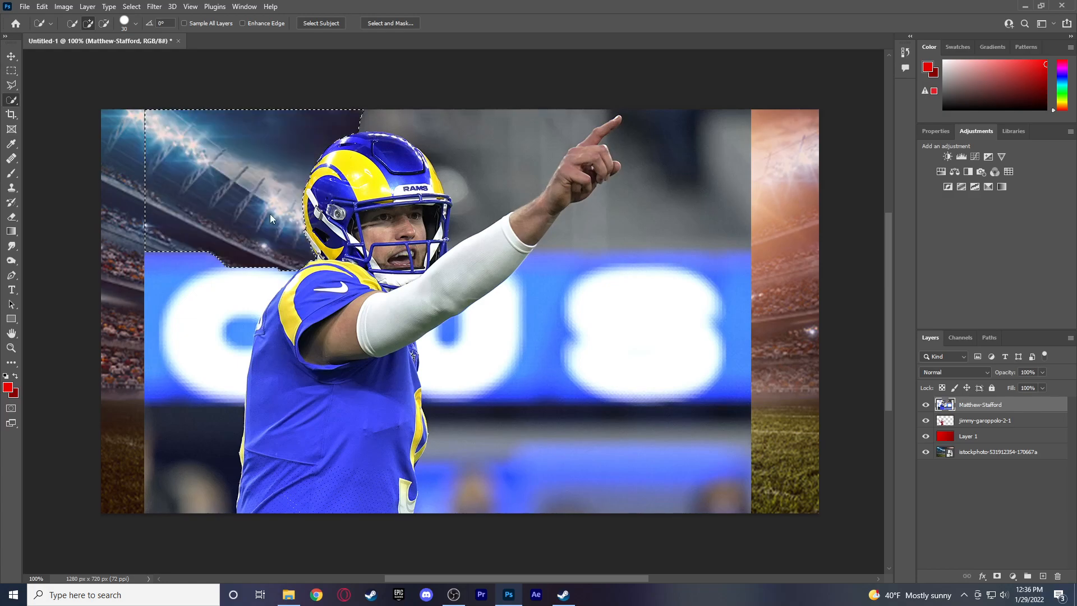
Select the background behind the Rams player's back, exclude the jersey, delete it, and remove the leftover blue patch beside the sleeve.
drag(193, 307, 199, 464)
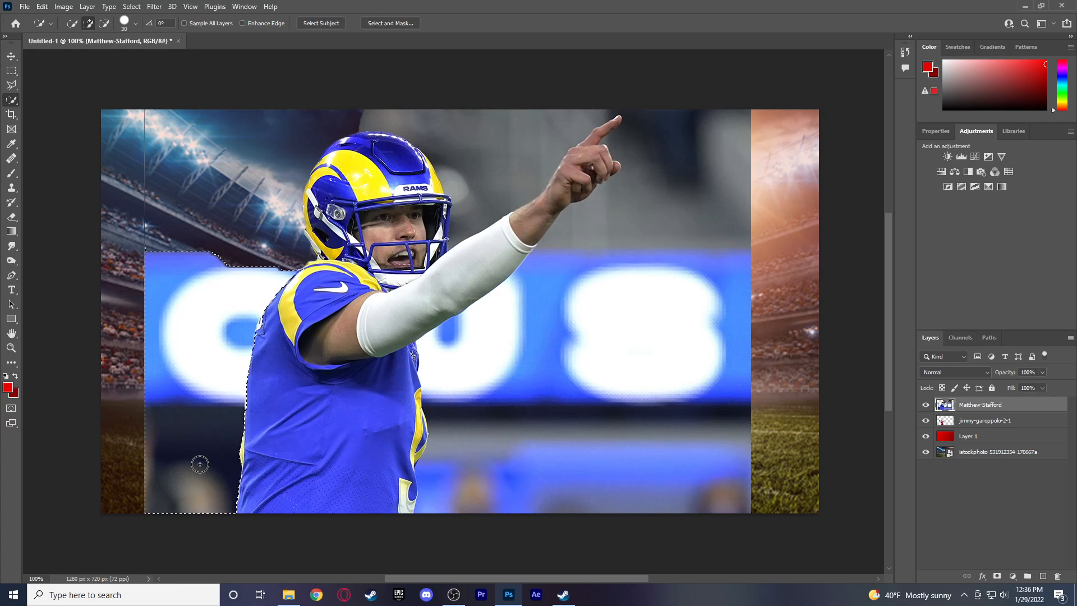
alt+click(260, 327)
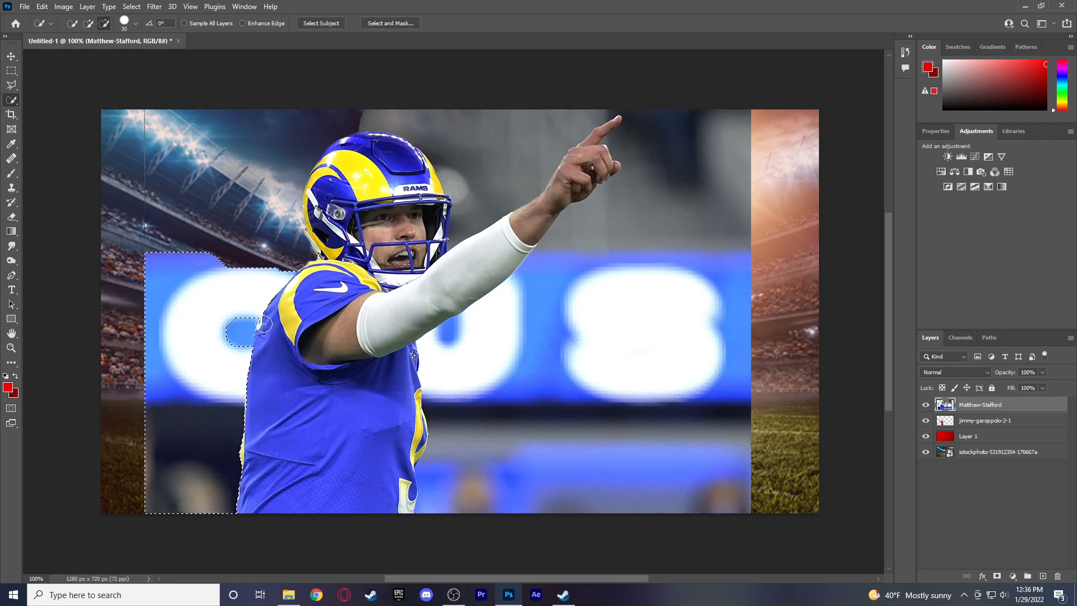
key(Delete)
key(ctrl+d)
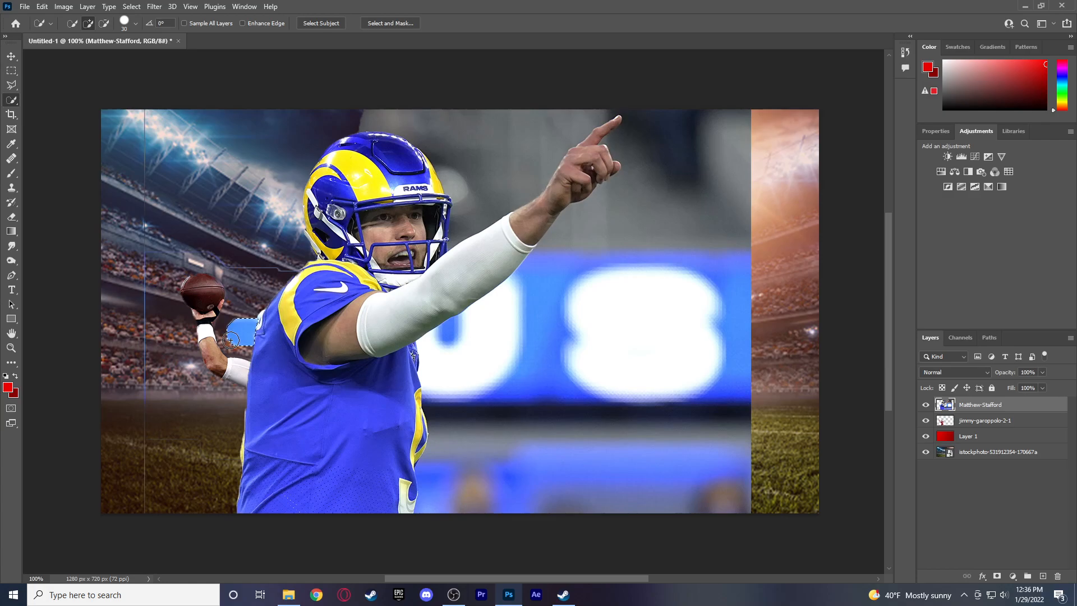
click(230, 340)
key(Delete)
Select and delete the dark lower background in front of the Rams player, and the white banner lettering under his arm.
mouse_move(466, 509)
mouse_down()
mouse_move(524, 472)
mouse_move(652, 475)
mouse_up()
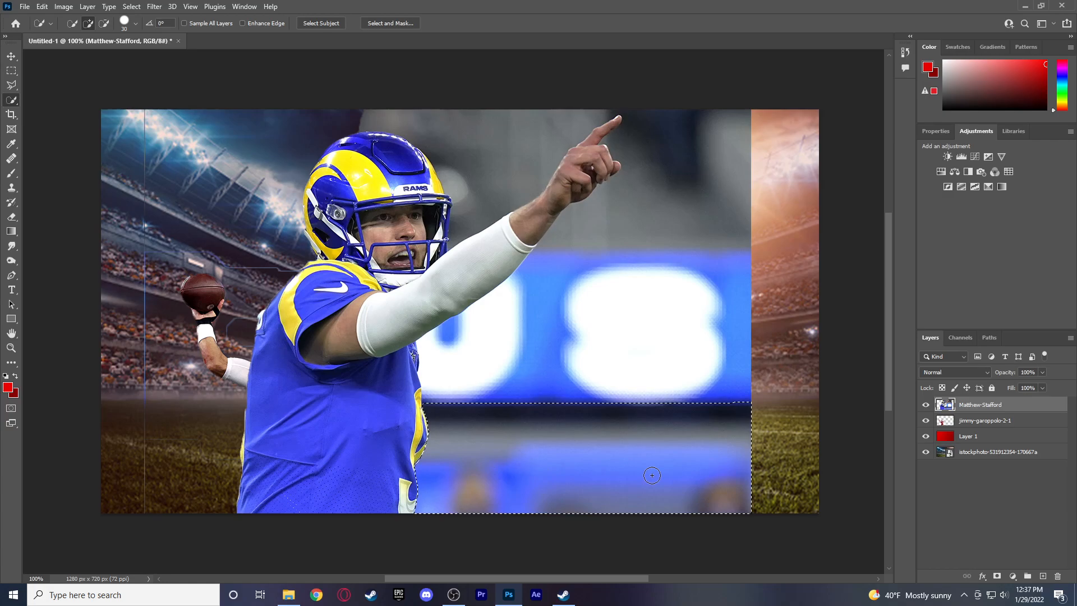
key(Delete)
key(ctrl+d)
drag(450, 372, 476, 344)
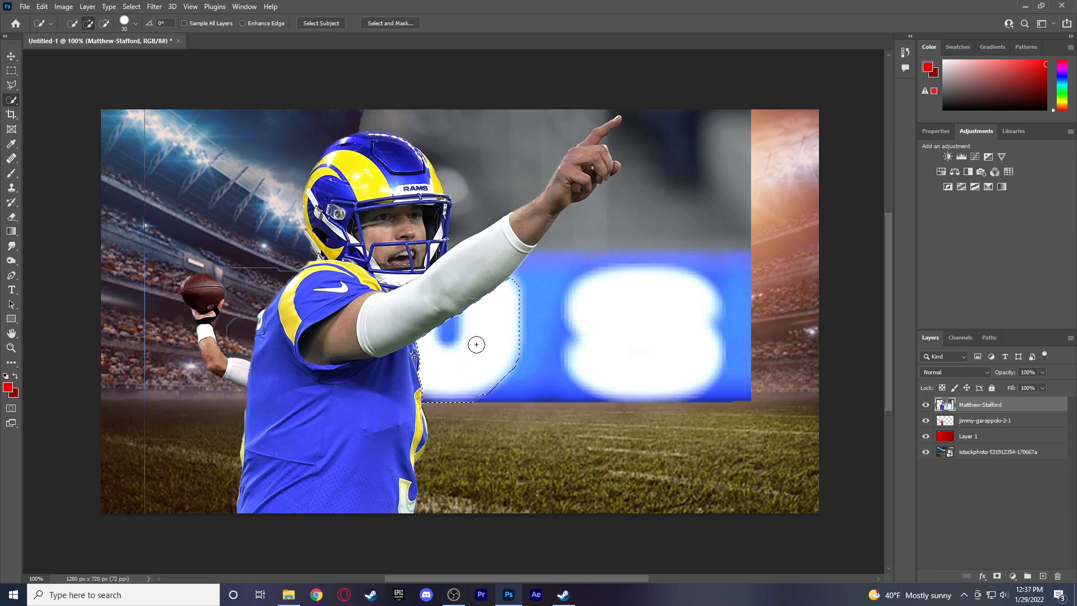
key(Delete)
key(ctrl+d)
Select the remaining blue banner and the background beyond the Rams player's pointing hand, keep the hand out, and delete the area.
click(537, 396)
drag(561, 376, 699, 318)
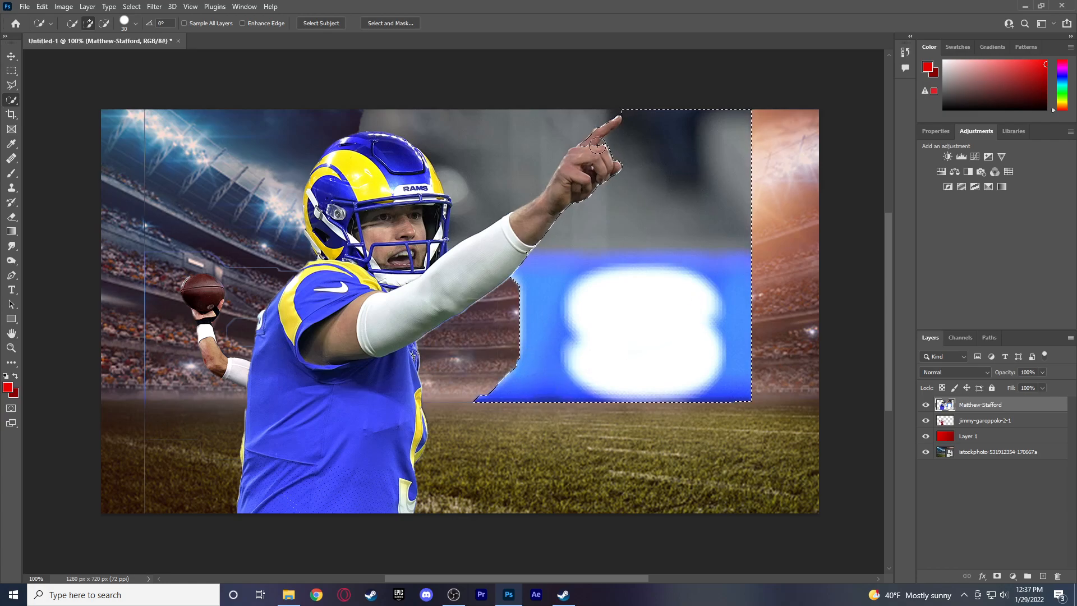
key(alt)
key(Delete)
key(ctrl+d)
Select the grey background between the Rams helmet and the raised arm, keep the helmet out of the selection, and delete it.
drag(496, 135, 494, 141)
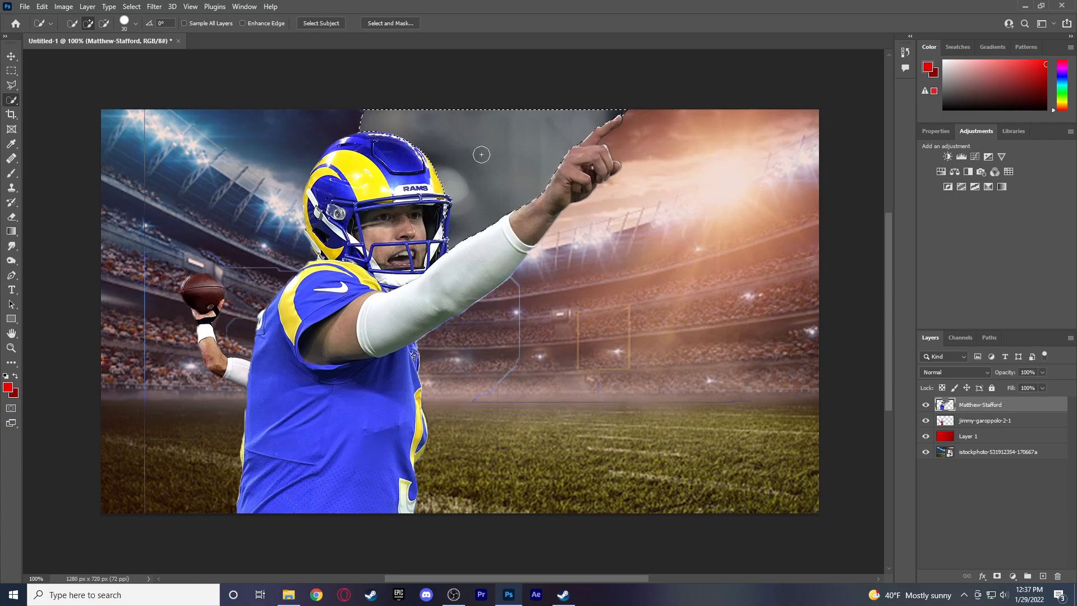
key(alt)
drag(438, 243, 439, 212)
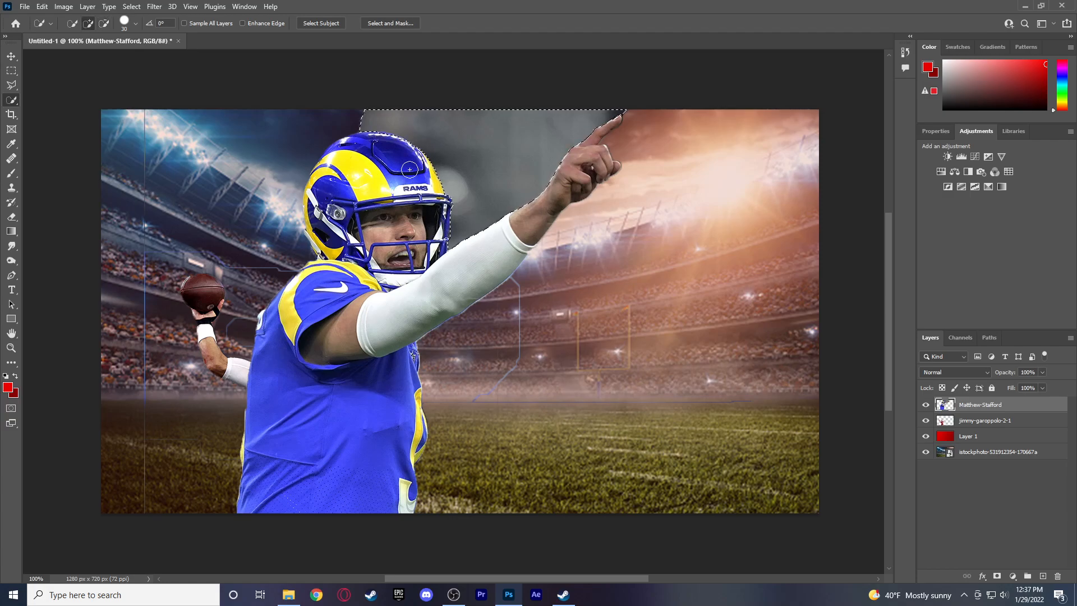
key(Delete)
key(ctrl+d)
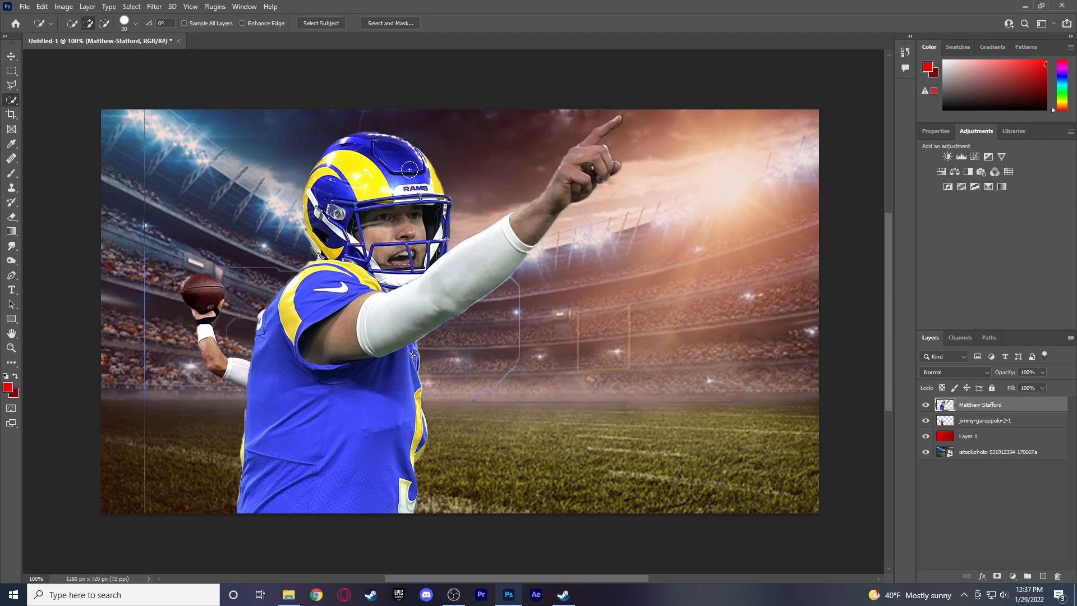
Erase the thin leftover edge lines behind the Rams player and beneath his outstretched arm with the Eraser at 100% opacity.
click(12, 217)
drag(142, 160, 143, 523)
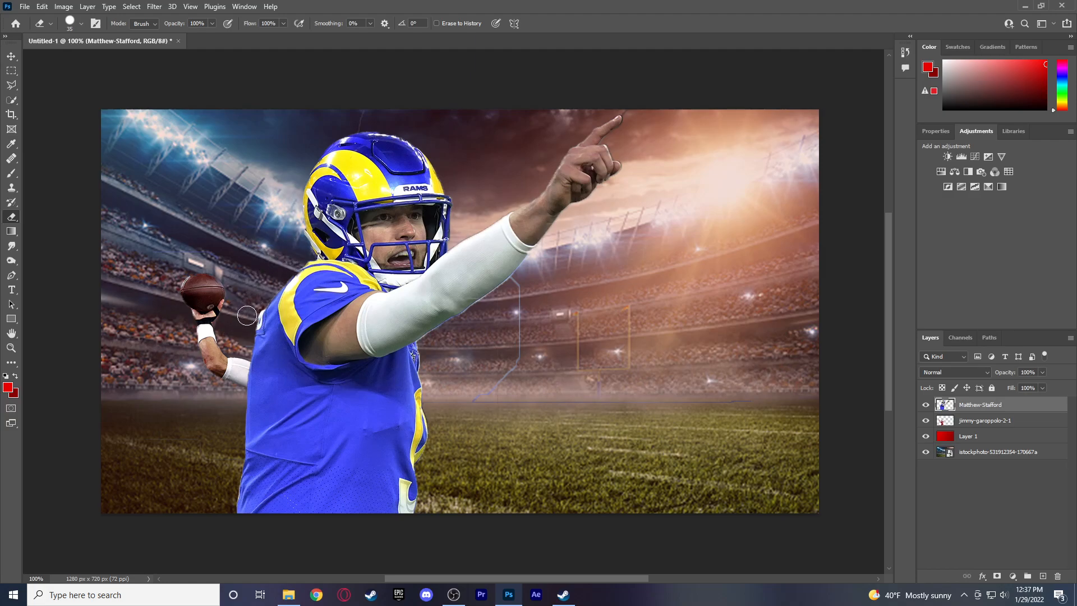
mouse_move(508, 368)
mouse_down()
mouse_move(486, 376)
mouse_move(497, 419)
mouse_move(486, 438)
mouse_move(521, 289)
mouse_up()
Scale the Matthew-Stafford layer to 63.51% and move the player into the lower-left corner of the canvas.
click(1004, 426)
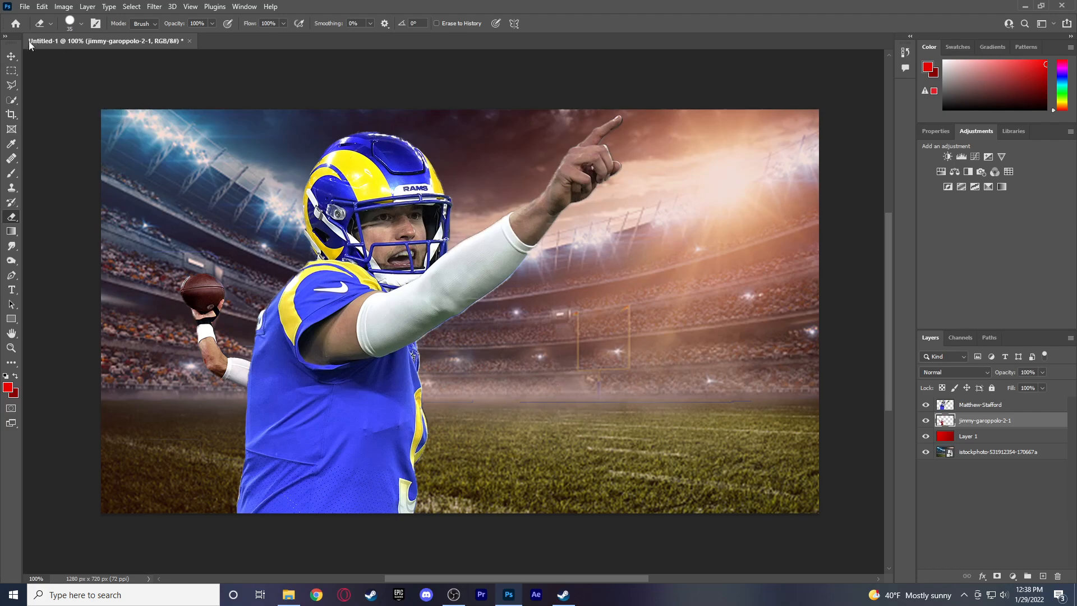
click(11, 56)
click(1044, 406)
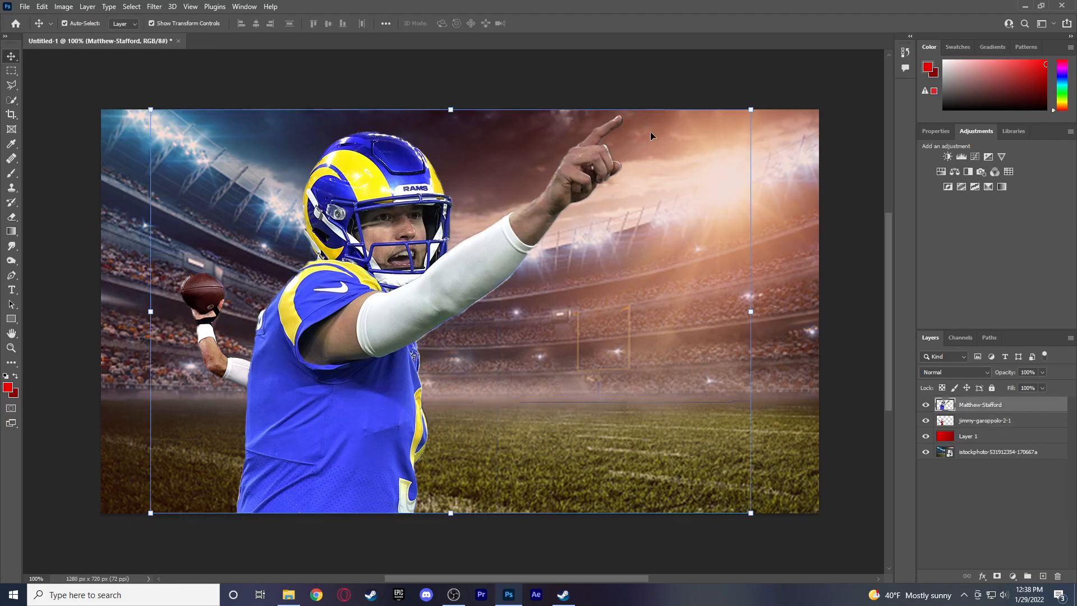
drag(740, 115, 520, 262)
drag(269, 402, 150, 399)
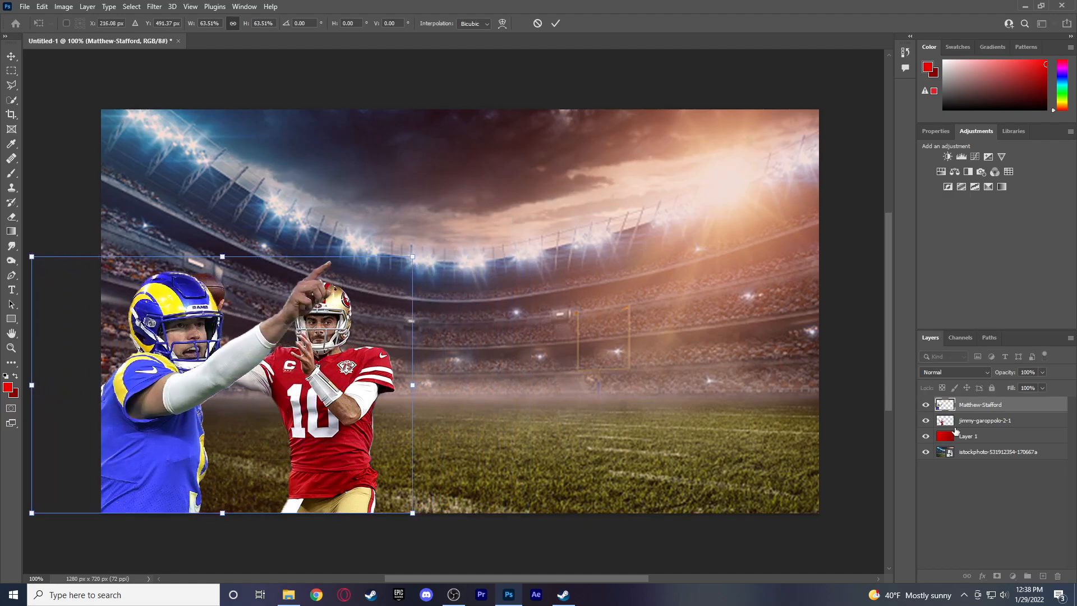
Bring the jimmy-garoppolo-2-1 layer above Matthew-Stafford, scale it to 109.51%, and position the 49ers player overlapping the Rams player.
drag(1024, 419, 1001, 399)
drag(299, 408, 235, 419)
drag(433, 282, 469, 260)
drag(276, 355, 254, 371)
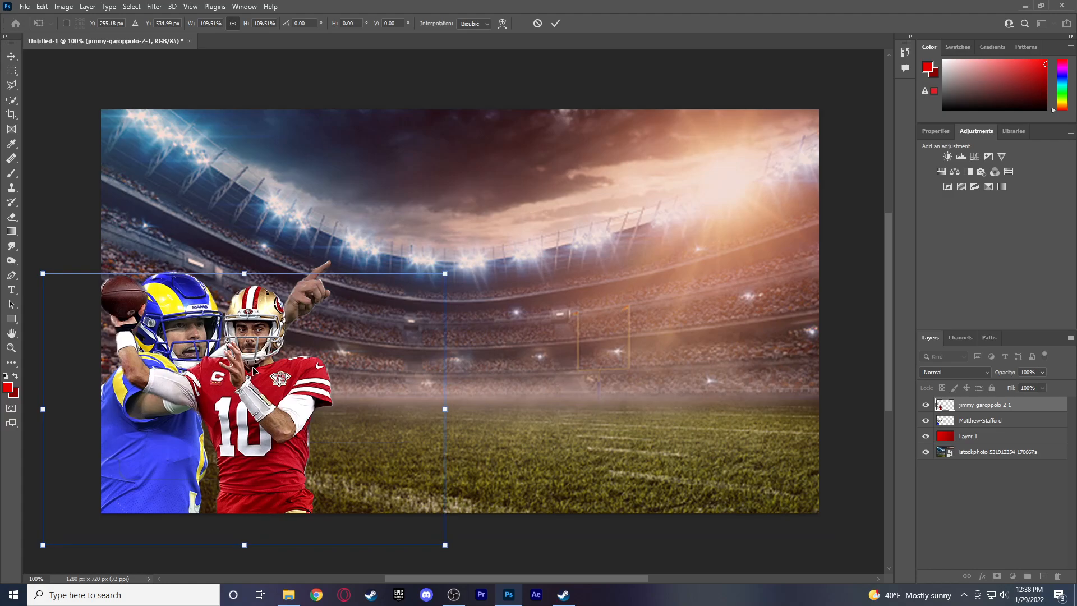
key(Return)
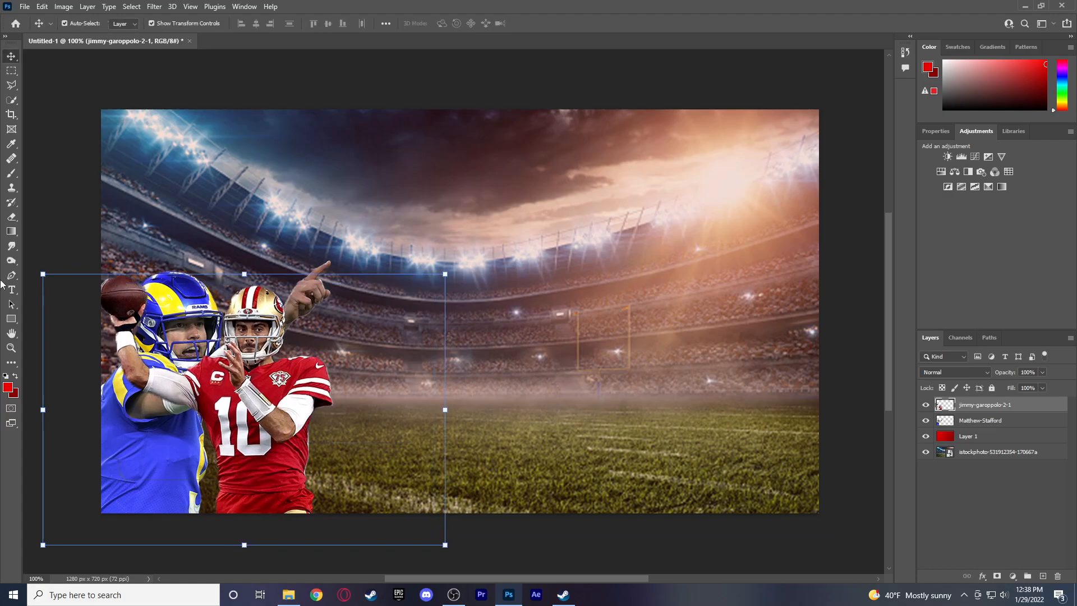
click(11, 216)
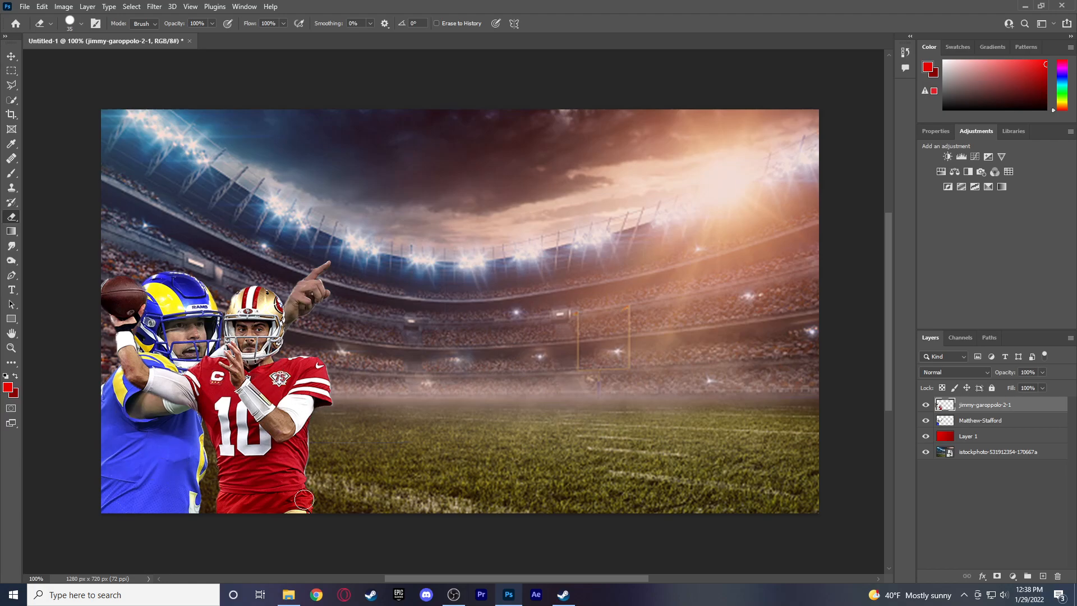
Place the joe-burrow image from the Thumb folder toward the canvas's right side at its default size and rasterize its layer.
click(288, 595)
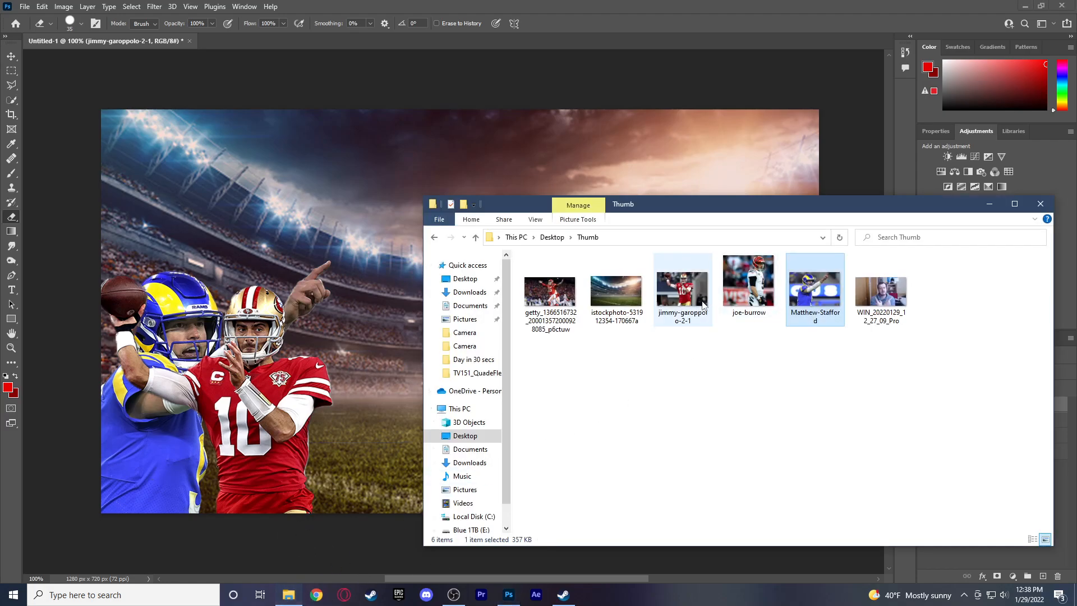
drag(742, 291, 402, 312)
mouse_move(495, 265)
mouse_down()
mouse_move(579, 292)
mouse_move(615, 261)
mouse_up()
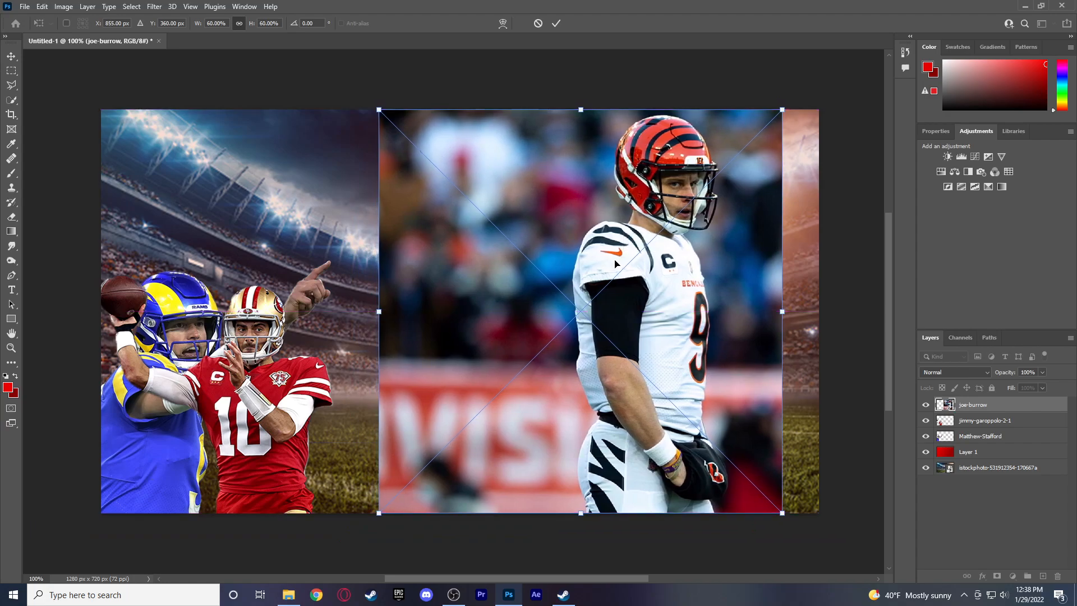
key(e)
right_click(1014, 405)
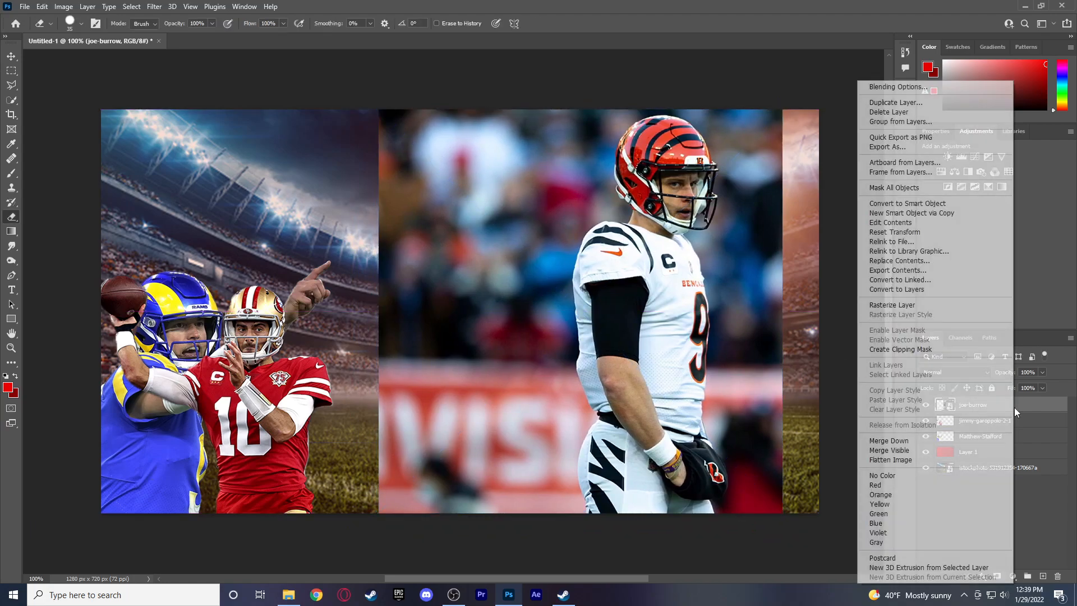
click(925, 305)
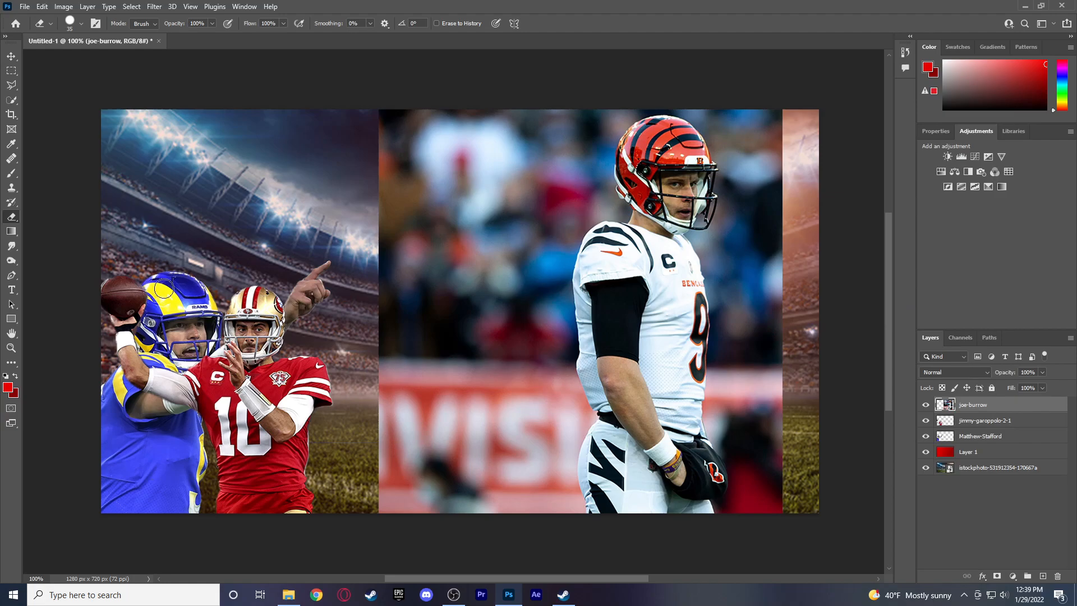
Quick-select the upper background behind the Bengals player's helmet and shoulder in the joe-burrow photo, and delete it.
click(11, 101)
mouse_move(440, 214)
mouse_down()
mouse_move(415, 152)
mouse_move(589, 127)
mouse_move(584, 183)
mouse_move(599, 192)
mouse_up()
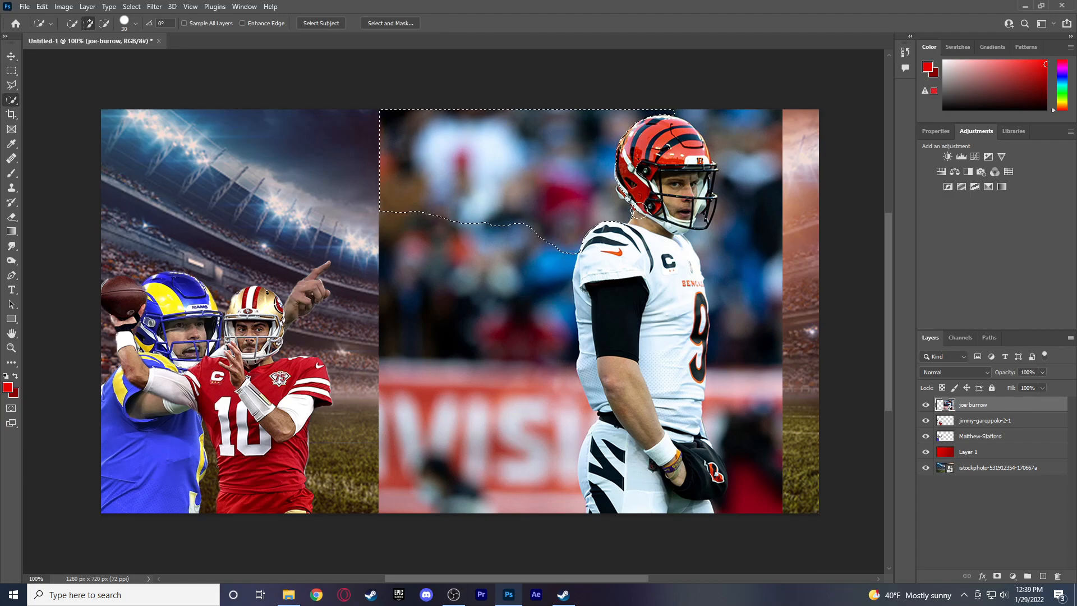
key(alt)
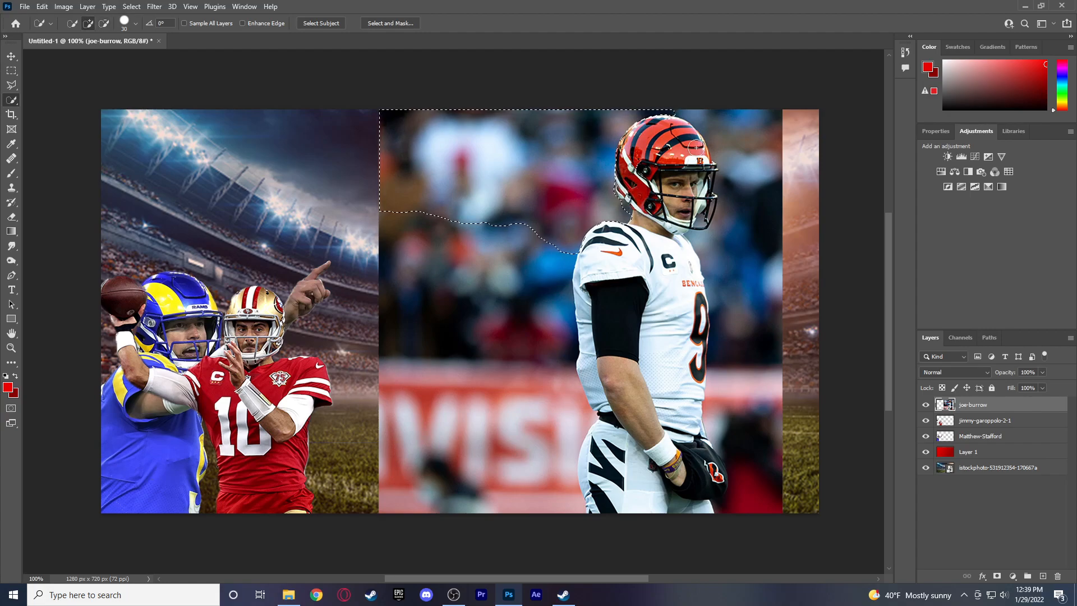
key(Delete)
key(ctrl+d)
Select the blurred crowd strip beside the Bengals player's back and delete it.
mouse_move(442, 268)
mouse_down()
mouse_move(462, 260)
mouse_move(399, 258)
mouse_up()
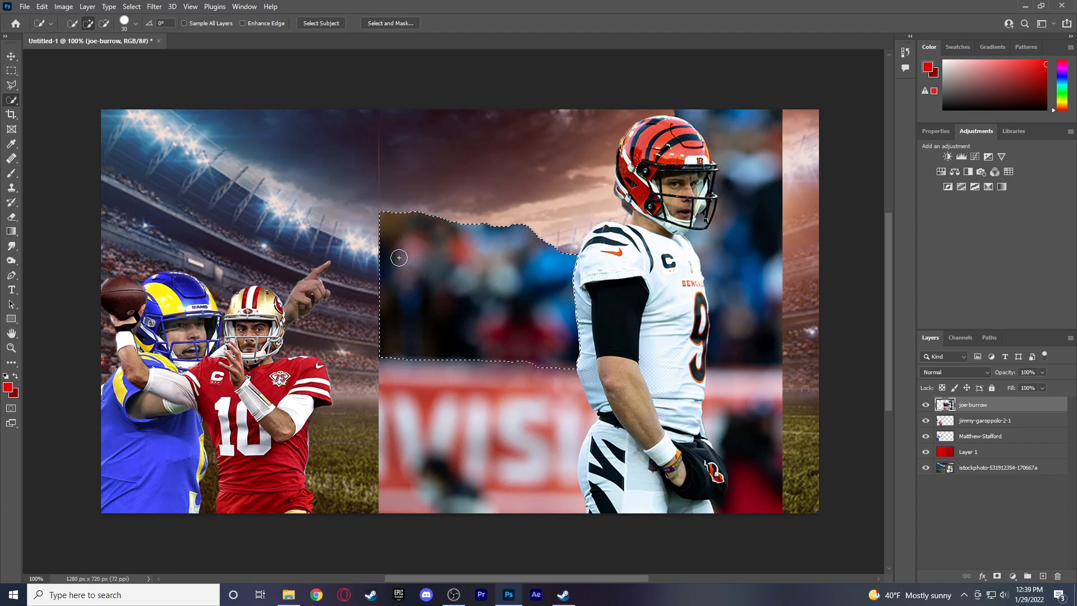
key(Delete)
key(ctrl+d)
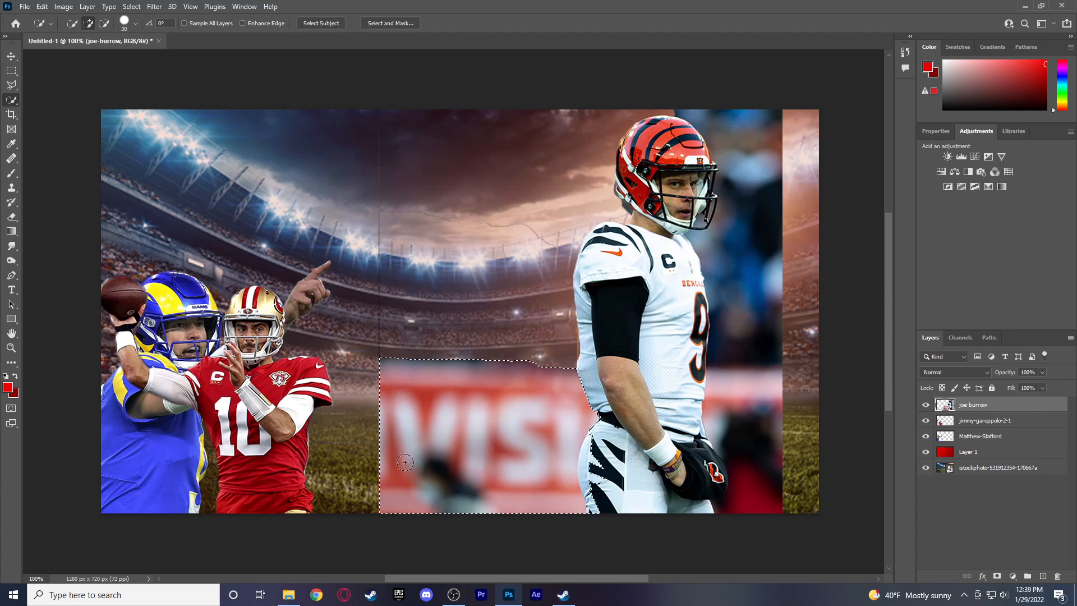
Select the red lettered banner area behind the Bengals player, keep his trousers out of the selection, and delete it.
key(alt)
key(super)
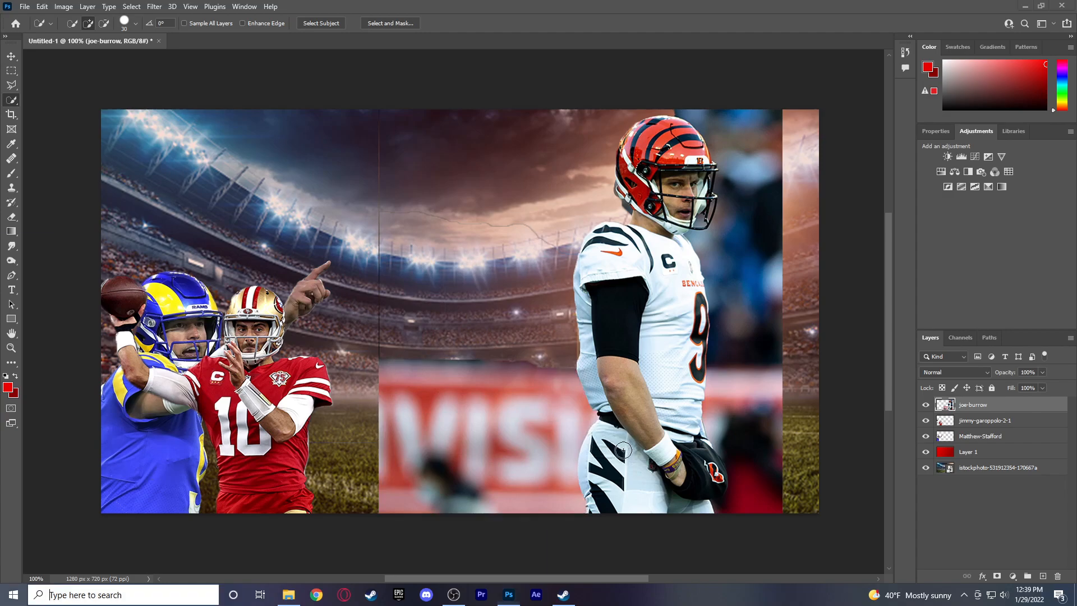
key(super)
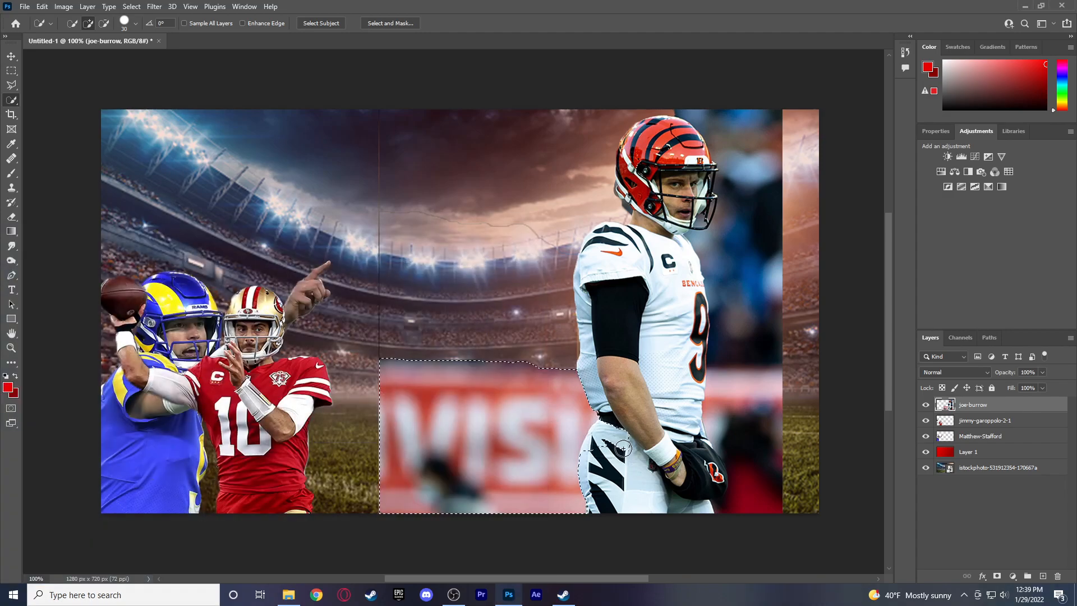
key(alt)
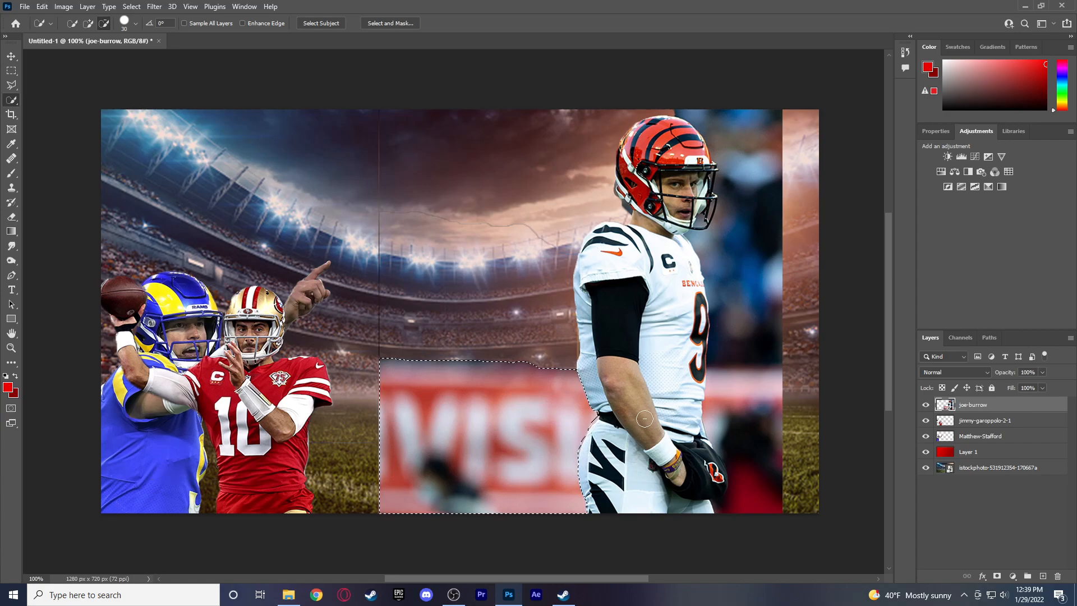
key(Delete)
key(ctrl+d)
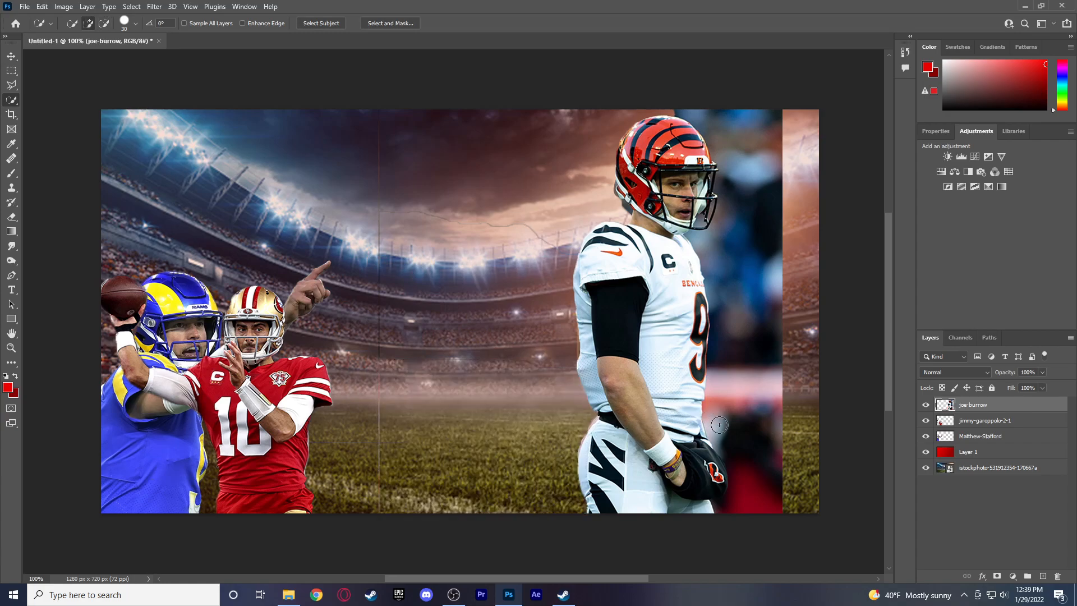
Select the lower background in front of the Bengals player, exclude his gloved hand and waist, and delete the area.
mouse_move(754, 505)
mouse_down()
mouse_move(752, 476)
mouse_move(715, 473)
mouse_move(724, 470)
mouse_move(702, 498)
mouse_up()
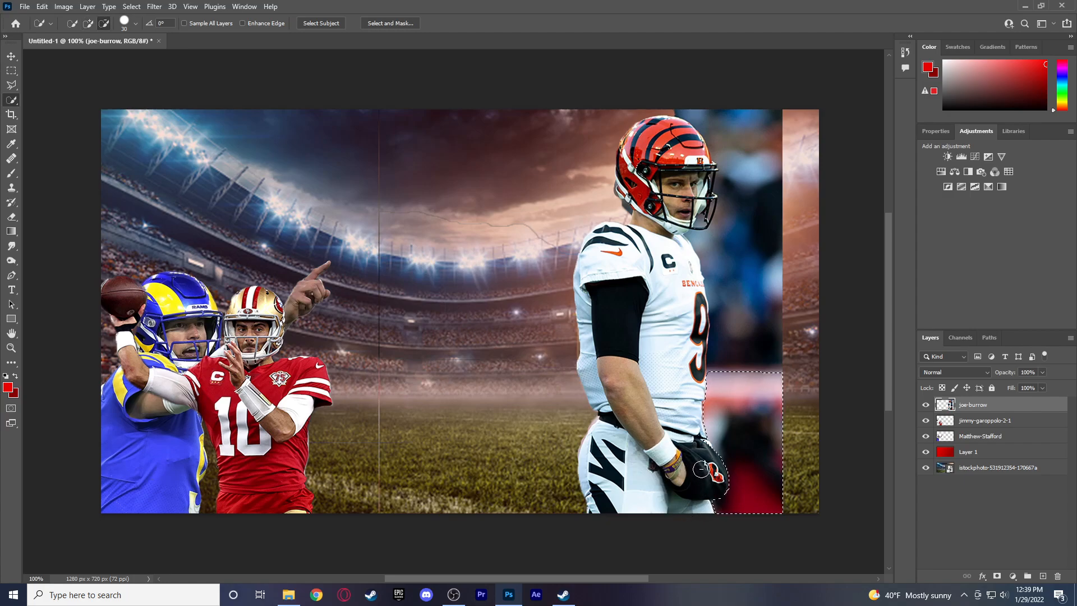
click(701, 443)
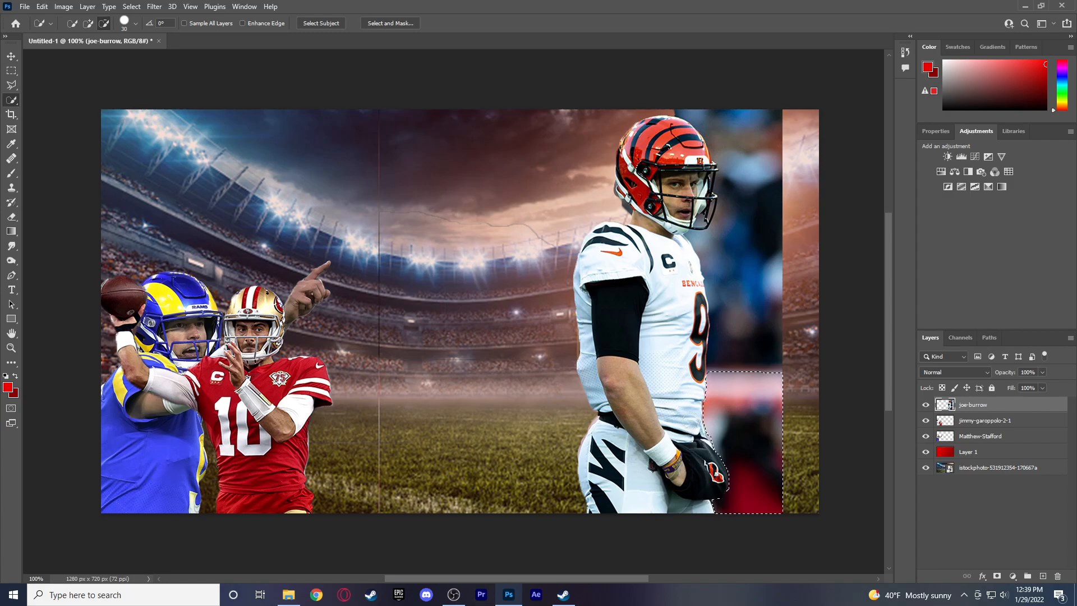
key(Delete)
key(ctrl+d)
Select the remaining blue background in front of the Bengals player's face and chest, delete it, and deselect.
click(753, 326)
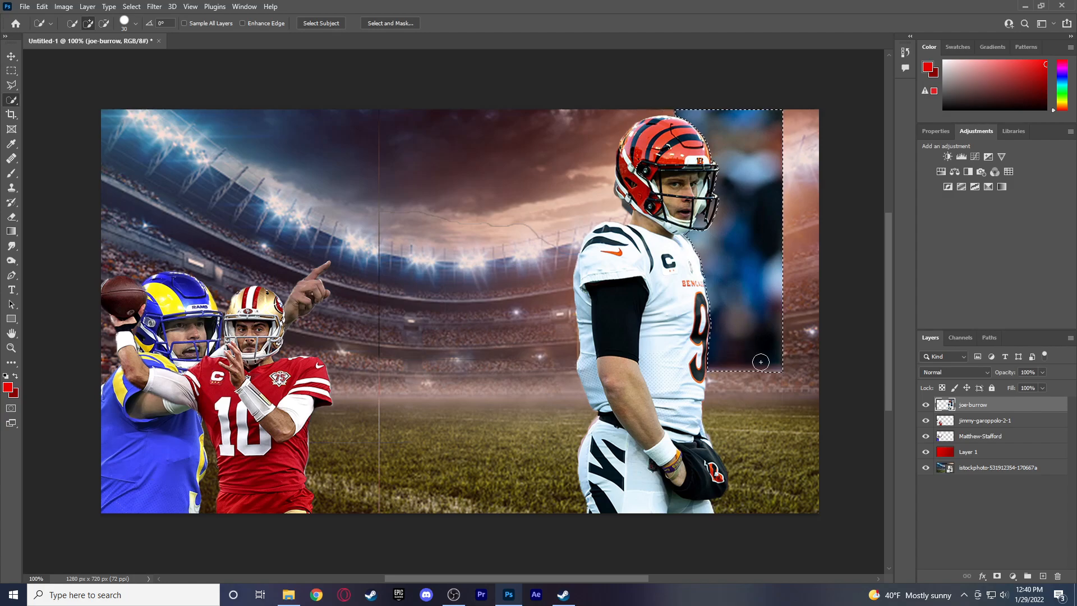
key(Delete)
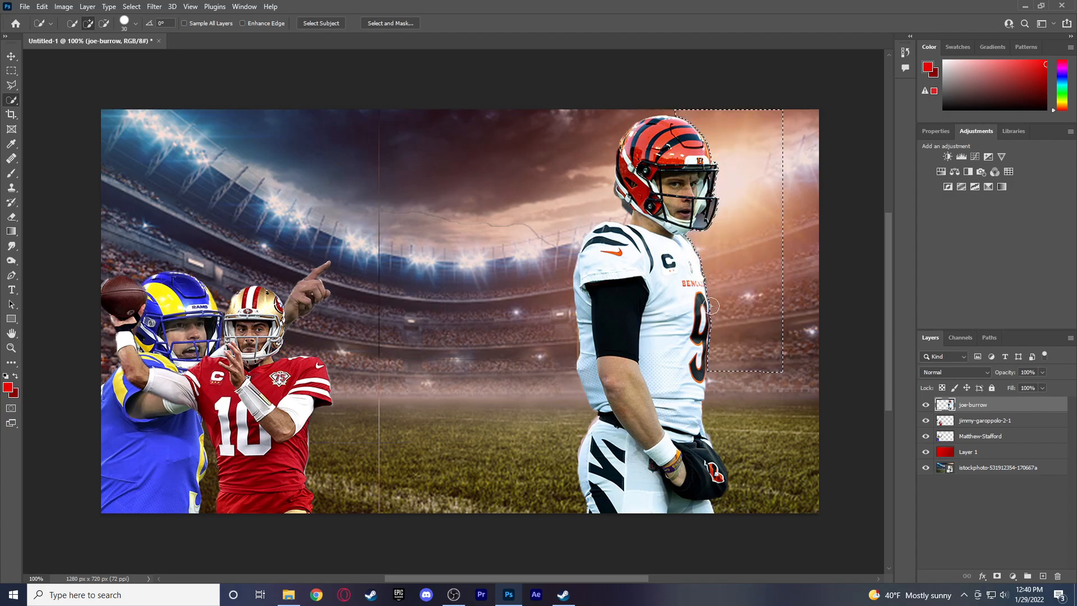
key(ctrl+d)
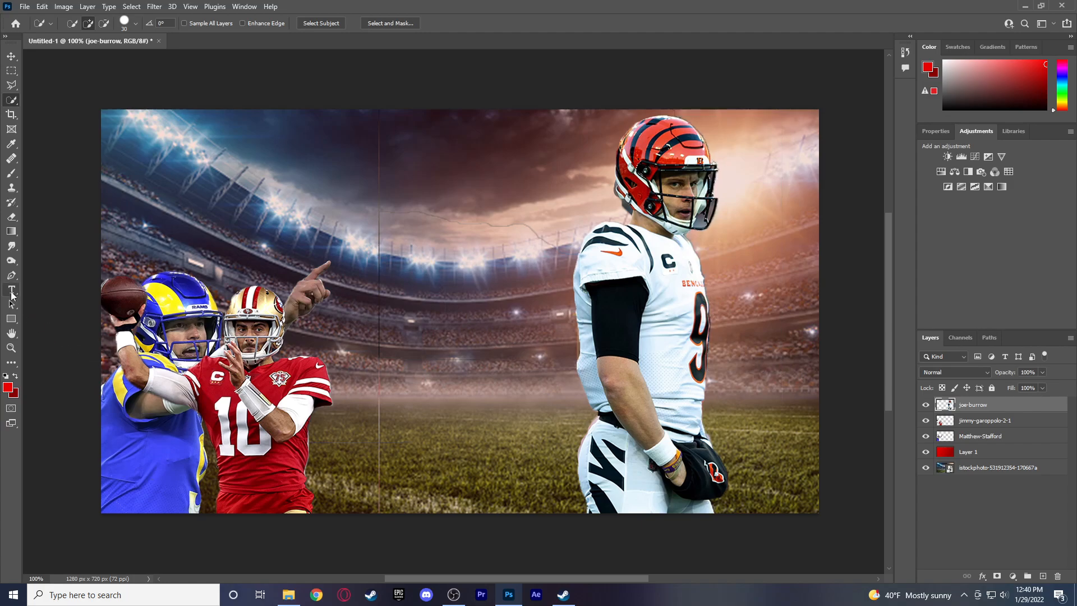
Erase the leftover vertical line and thin crack-like remnants from the Bengals player's layer with the Eraser.
click(11, 216)
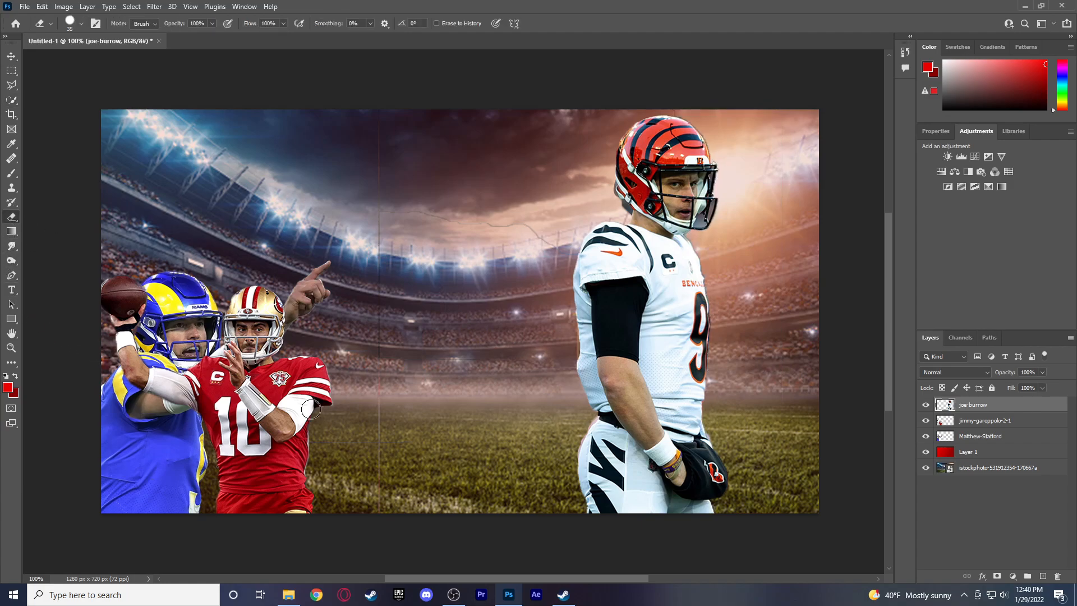
mouse_move(385, 510)
mouse_down()
mouse_move(370, 411)
mouse_move(375, 447)
mouse_move(384, 343)
mouse_move(373, 268)
mouse_move(398, 174)
mouse_move(379, 192)
mouse_move(377, 110)
mouse_move(404, 252)
mouse_up()
drag(442, 222, 454, 258)
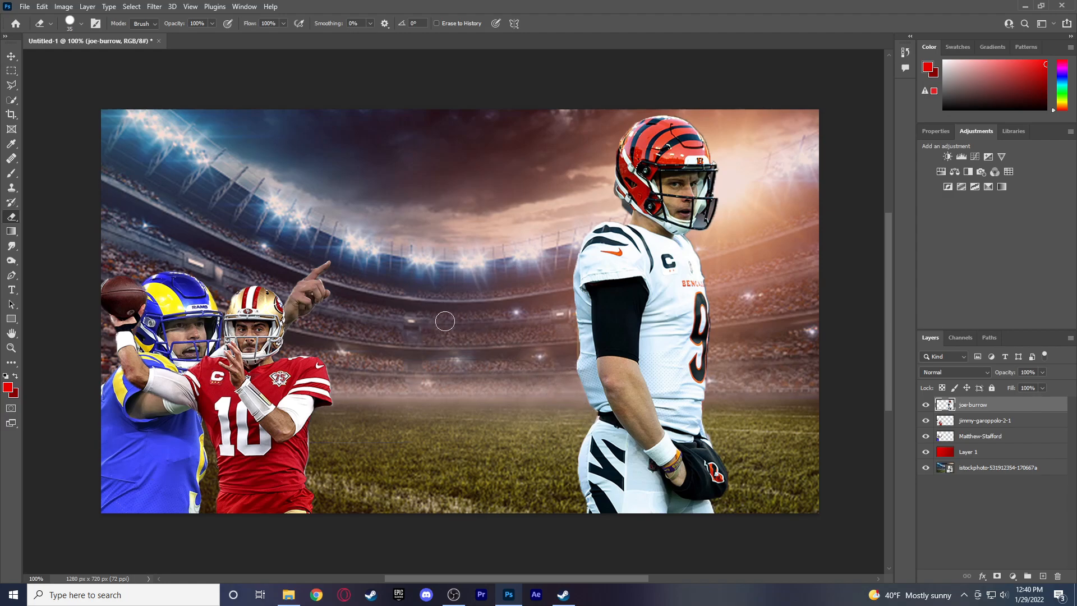
Scale down the Bengals player's cut-out proportionally and position it at the lower right edge of the canvas.
click(8, 52)
key(ctrl+t)
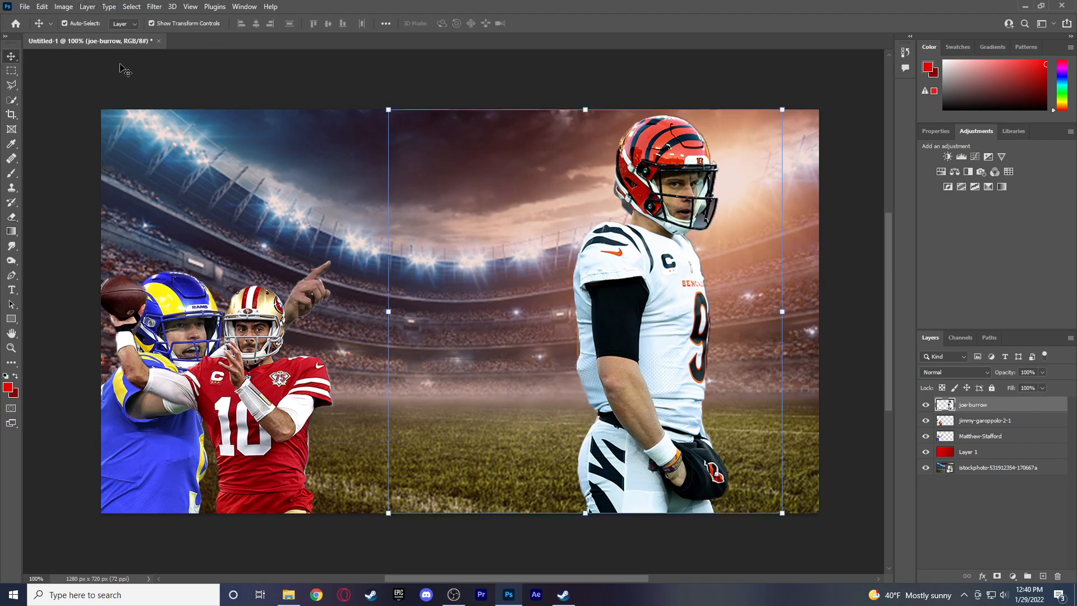
drag(781, 109, 609, 246)
drag(559, 357, 782, 364)
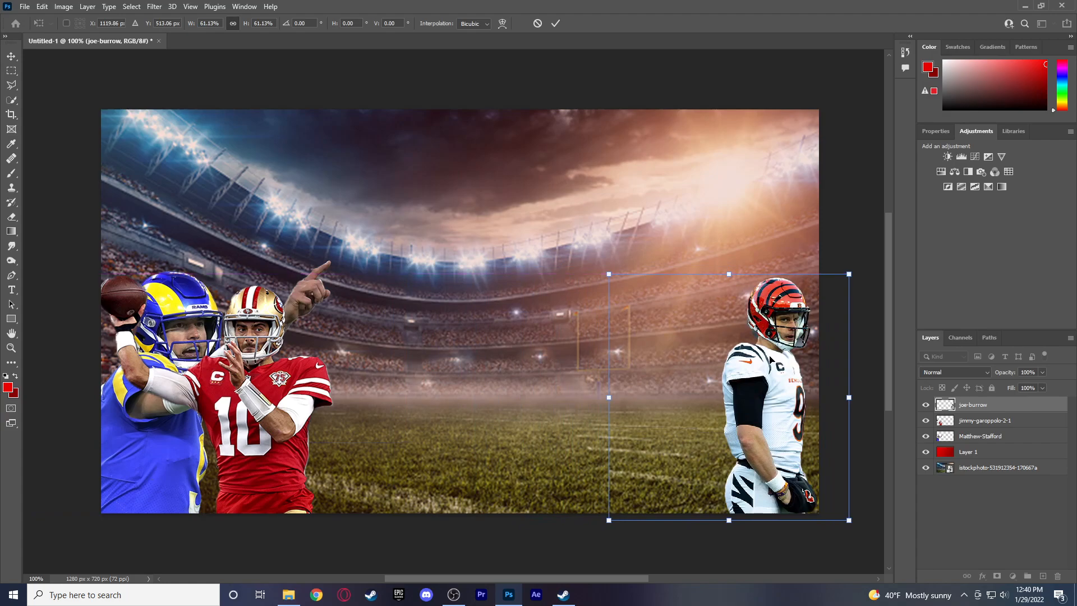
drag(606, 273, 600, 264)
click(9, 57)
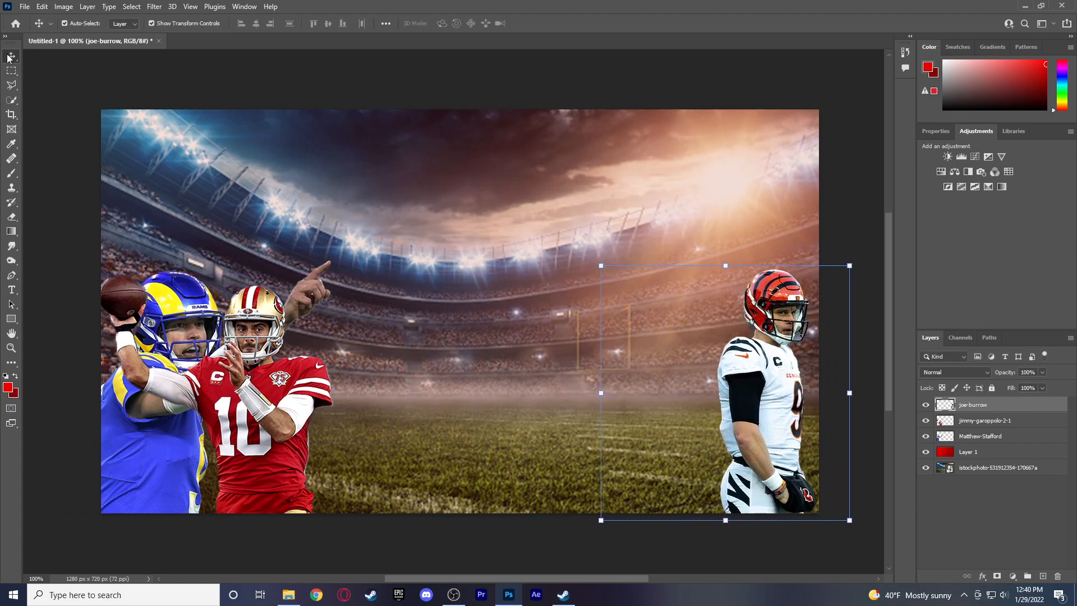
click(520, 172)
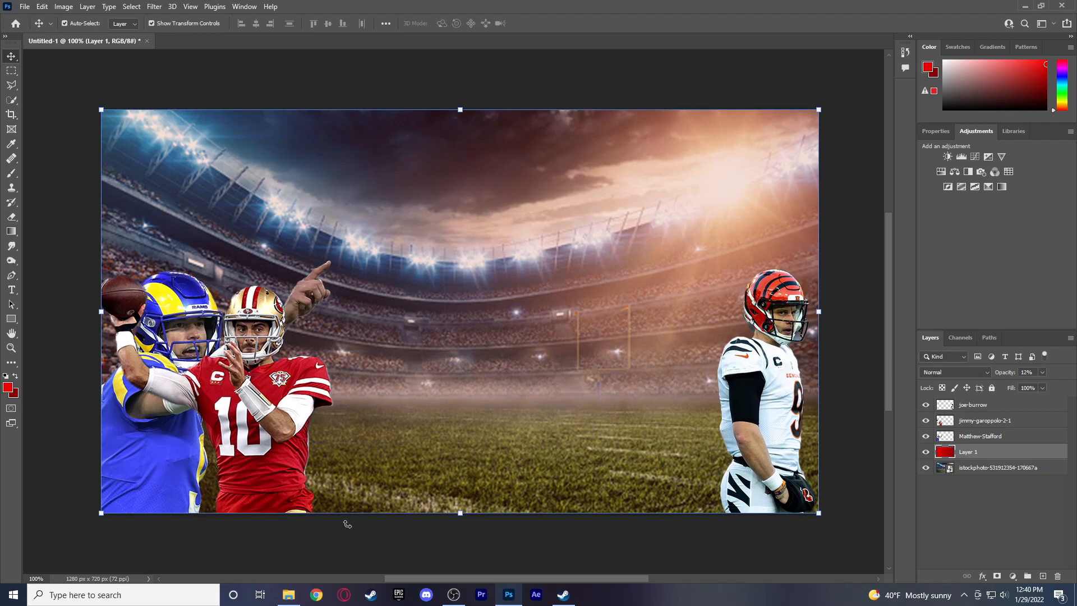
click(288, 595)
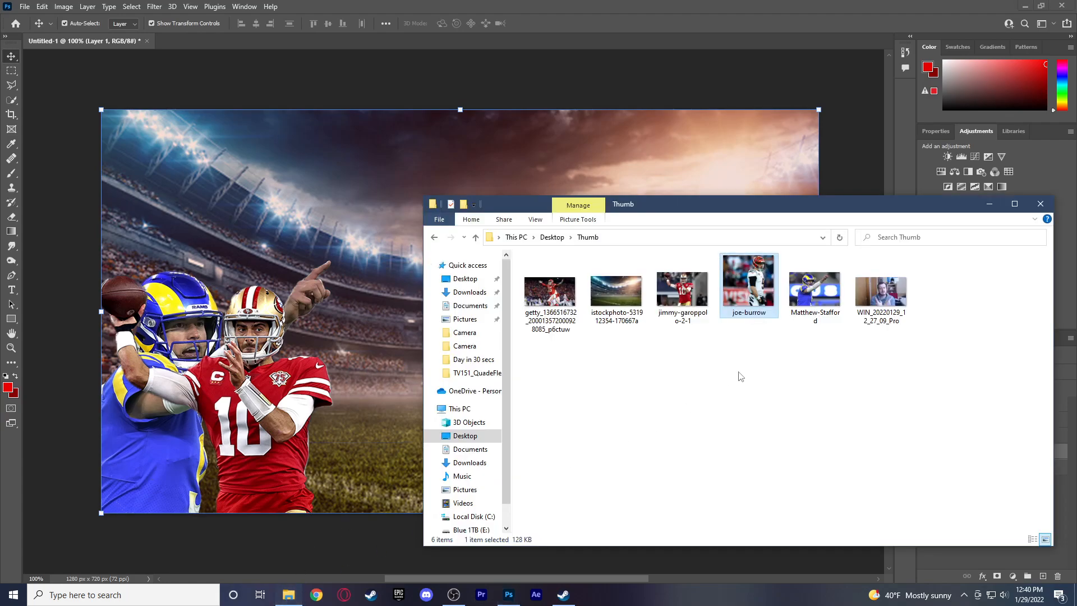
drag(550, 292, 470, 312)
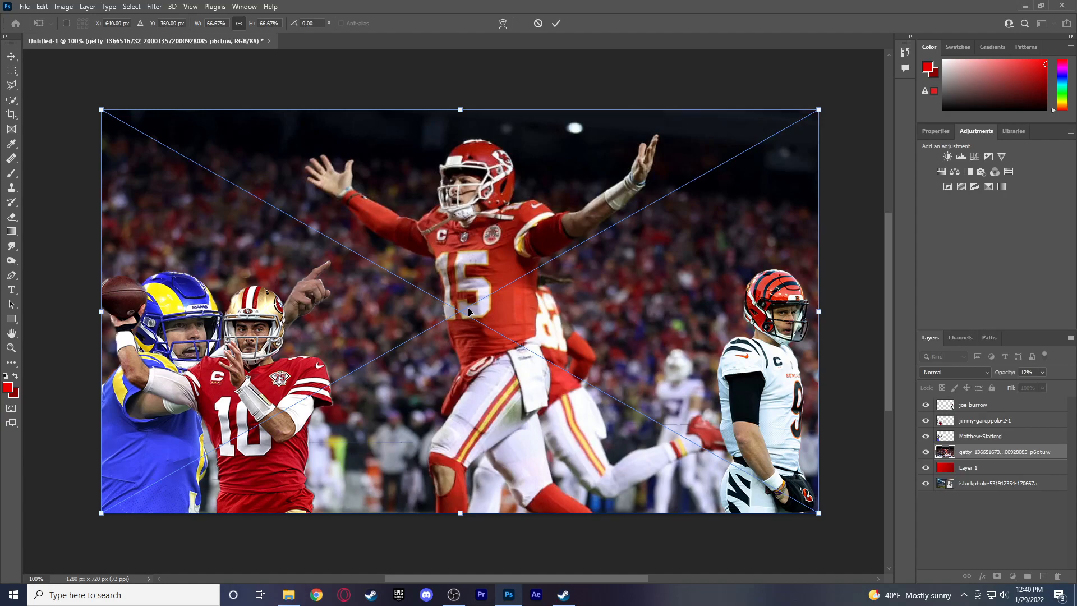
key(Return)
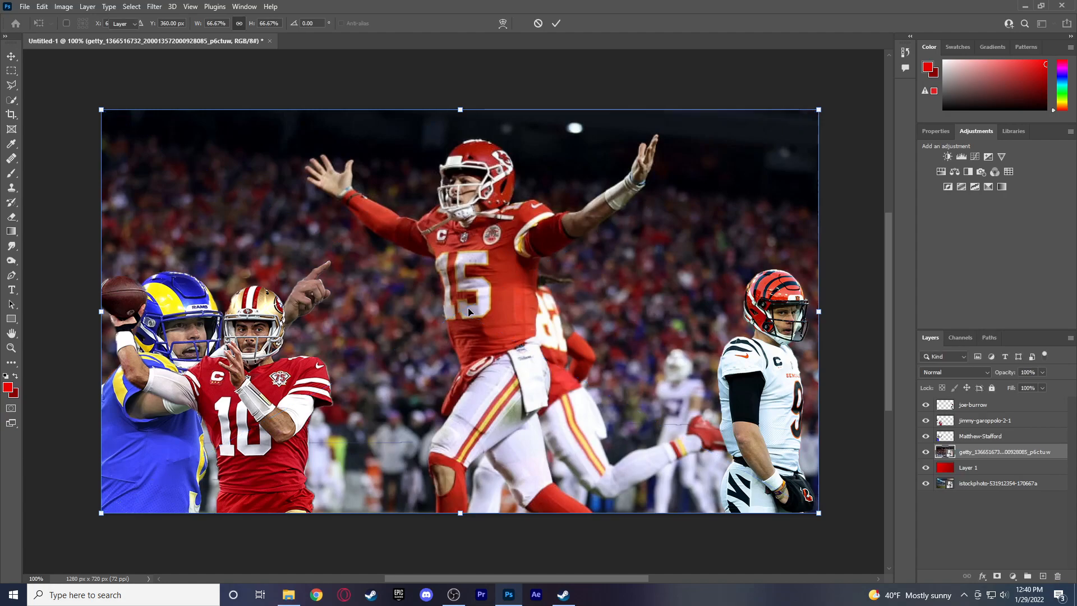
Move the Chiefs photo's layer to the top of the layer stack and rasterize it.
drag(984, 451, 985, 401)
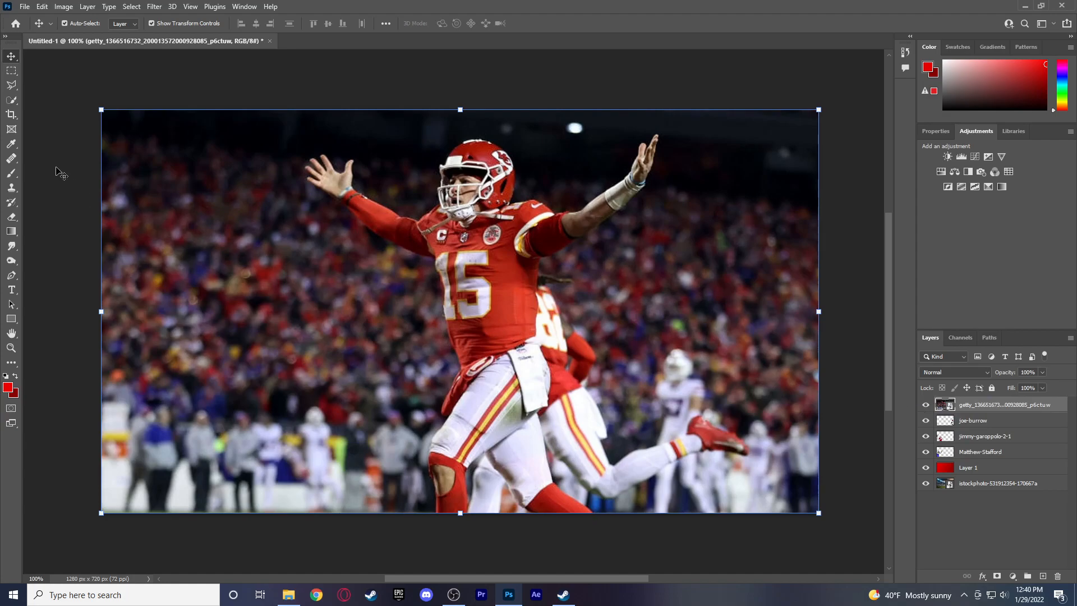
right_click(1052, 410)
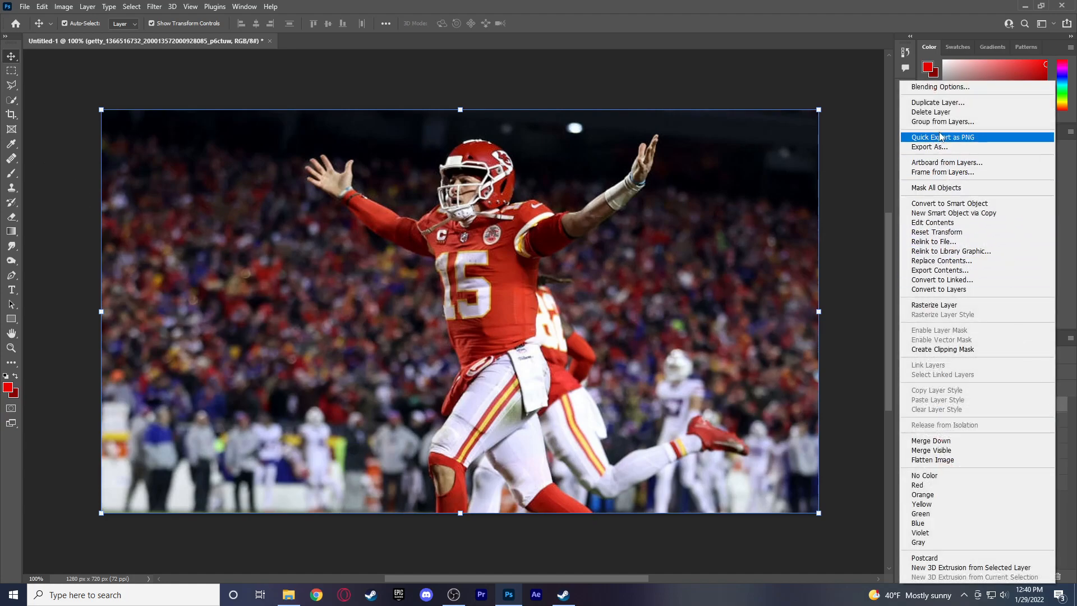
click(953, 306)
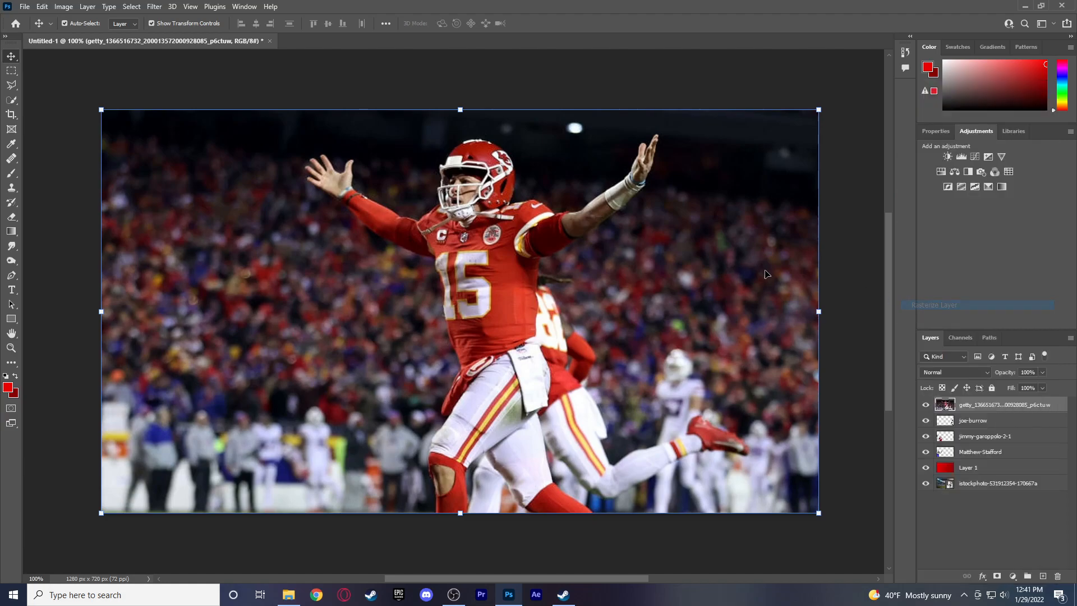
Quick-select the crowd to the left of the Chiefs player, keep his open hand out of the selection, and delete it.
click(11, 100)
mouse_move(247, 291)
mouse_down()
mouse_move(224, 339)
mouse_move(168, 373)
mouse_move(160, 272)
mouse_move(196, 213)
mouse_move(193, 181)
mouse_move(157, 142)
mouse_up()
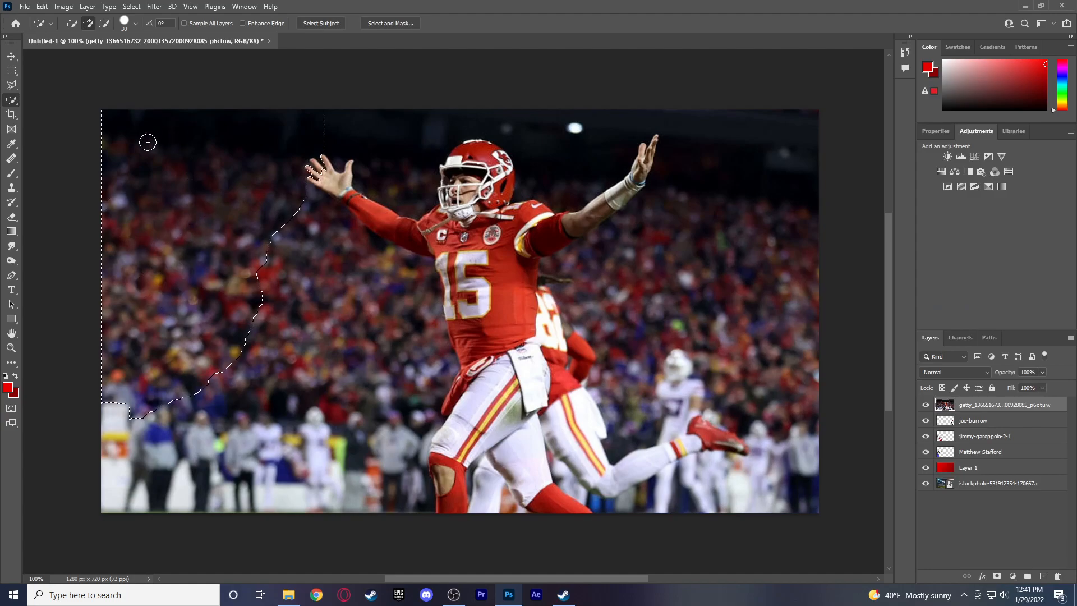
key(alt)
drag(321, 169, 318, 163)
key(Delete)
key(ctrl+d)
Select the sideline area at the lower left of the Chiefs photo, delete it, and deselect.
mouse_move(140, 463)
mouse_down()
mouse_move(404, 486)
mouse_move(407, 451)
mouse_move(406, 431)
mouse_move(395, 429)
mouse_move(141, 401)
mouse_up()
key(Delete)
key(ctrl+d)
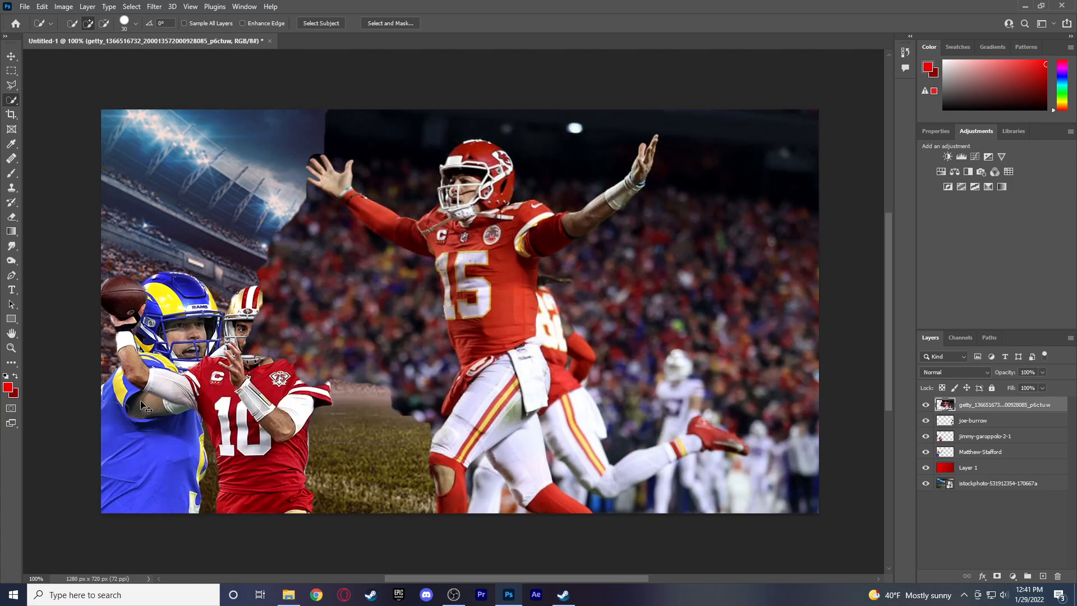
Select the crowd beneath the Chiefs player's left-hand arm and along his torso, exclude the sleeve and body, and delete it.
drag(306, 245, 350, 256)
mouse_move(475, 370)
mouse_down()
mouse_move(451, 405)
mouse_move(470, 371)
mouse_up()
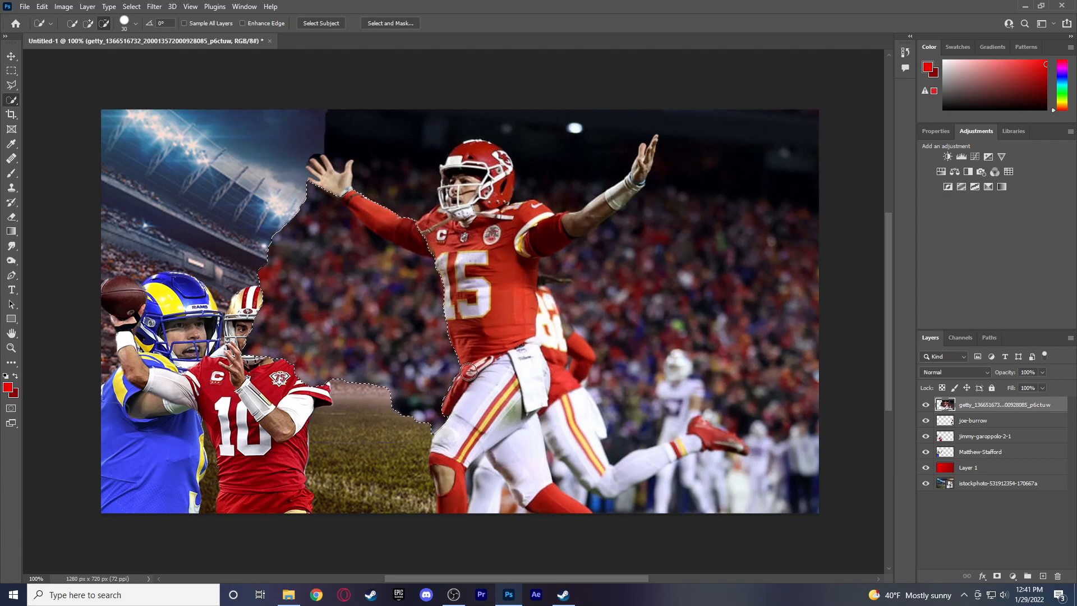
mouse_move(431, 242)
mouse_down()
mouse_move(352, 200)
mouse_move(378, 205)
mouse_up()
key(Delete)
key(ctrl+d)
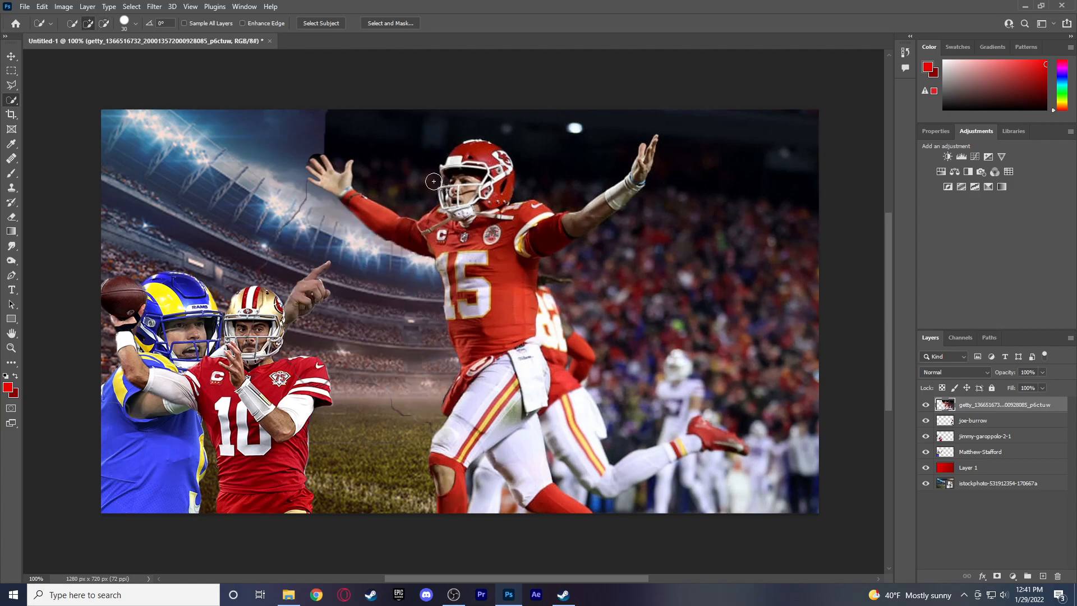
Select the background between the Chiefs player's legs, exclude his rear leg from the selection, and delete it.
mouse_move(478, 505)
mouse_down()
mouse_move(475, 482)
mouse_move(502, 502)
mouse_move(523, 499)
mouse_move(522, 513)
mouse_up()
alt+click(517, 497)
alt+click(530, 507)
key(Delete)
key(ctrl+d)
Select the lower background to the right of the Chiefs player, including the teammate's legs, and delete it.
mouse_move(566, 419)
mouse_down()
mouse_move(612, 472)
mouse_move(596, 442)
mouse_move(592, 475)
mouse_move(589, 461)
mouse_move(648, 485)
mouse_move(755, 499)
mouse_move(812, 469)
mouse_move(721, 462)
mouse_move(752, 445)
mouse_move(702, 442)
mouse_move(703, 426)
mouse_move(753, 369)
mouse_move(765, 345)
mouse_move(754, 331)
mouse_move(783, 329)
mouse_up()
key(Delete)
key(ctrl+d)
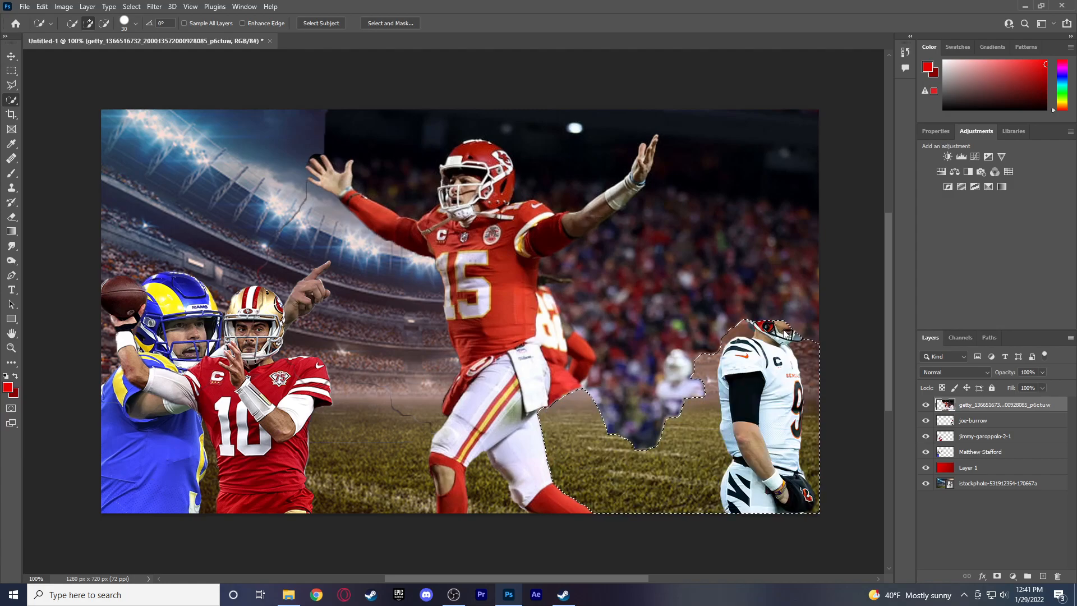
Select the teammate's torso behind the Chiefs player, keep the main player's jersey out of the selection, and delete it.
mouse_move(564, 397)
mouse_down()
mouse_move(578, 359)
mouse_move(543, 308)
mouse_move(551, 335)
mouse_up()
alt+click(529, 339)
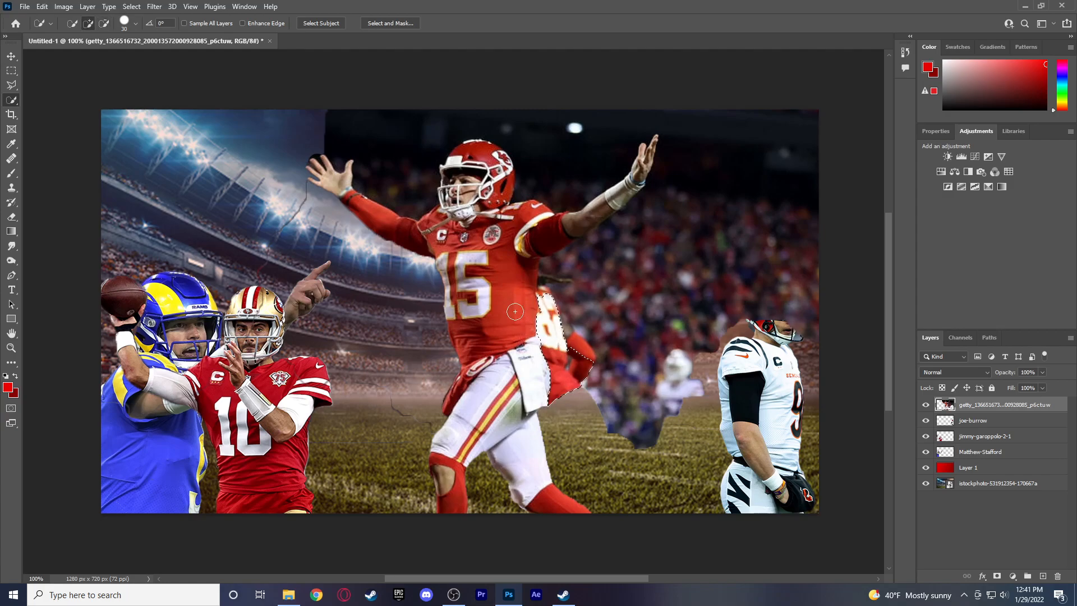
key(Delete)
key(ctrl+d)
Select the crowd beneath the Chiefs player's right-hand arm, exclude the arm and sleeve, and delete it.
mouse_move(544, 296)
mouse_down()
mouse_move(551, 266)
mouse_move(632, 254)
mouse_up()
mouse_move(610, 206)
alt+mouse_down()
mouse_move(600, 213)
mouse_move(599, 195)
mouse_move(572, 222)
mouse_move(545, 222)
alt+mouse_up()
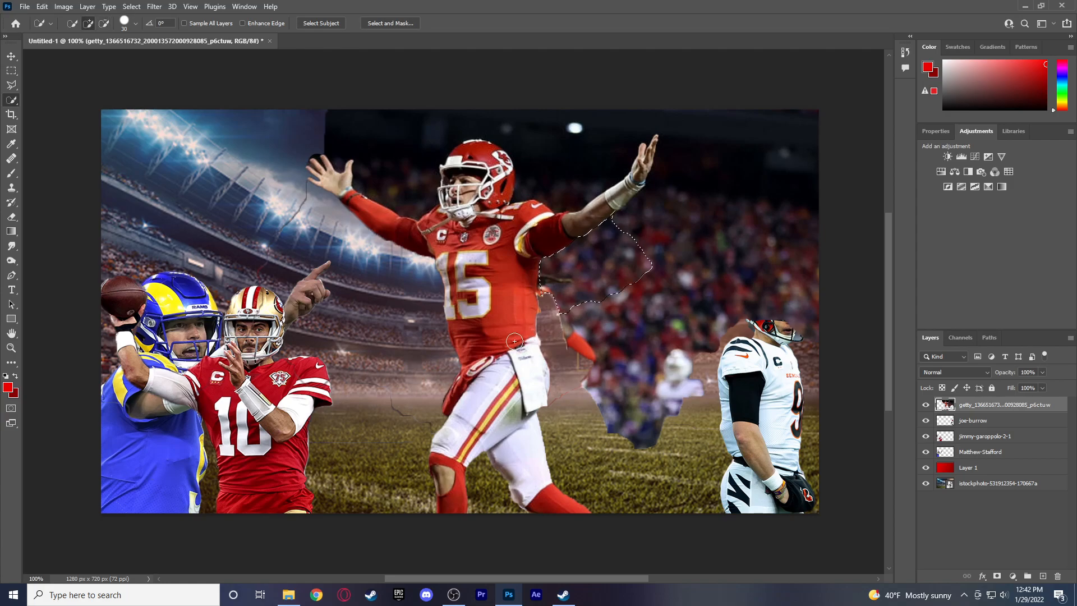
key(Delete)
Select the remaining crowd and dark sky to the right of the Chiefs player's raised arm, delete it, and deselect.
mouse_move(697, 201)
mouse_down()
mouse_move(776, 154)
mouse_move(768, 170)
mouse_move(723, 178)
mouse_move(624, 184)
mouse_up()
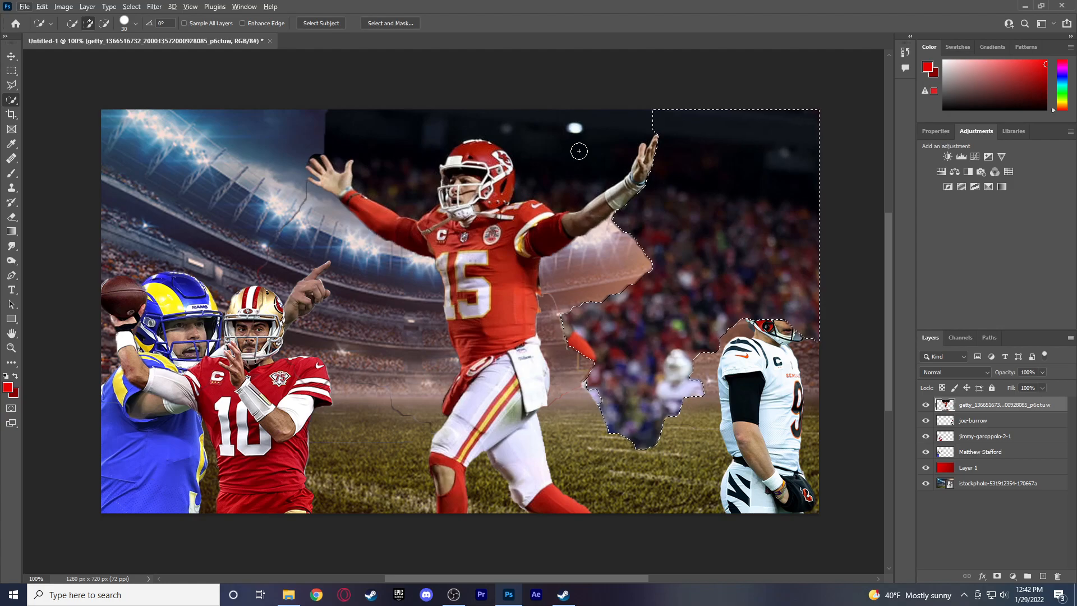
key(Delete)
key(ctrl+d)
key(d)
Select the dark background between the Chiefs player's helmet and his right-hand arm, delete it, and deselect.
drag(579, 147, 582, 146)
key(Delete)
key(ctrl+d)
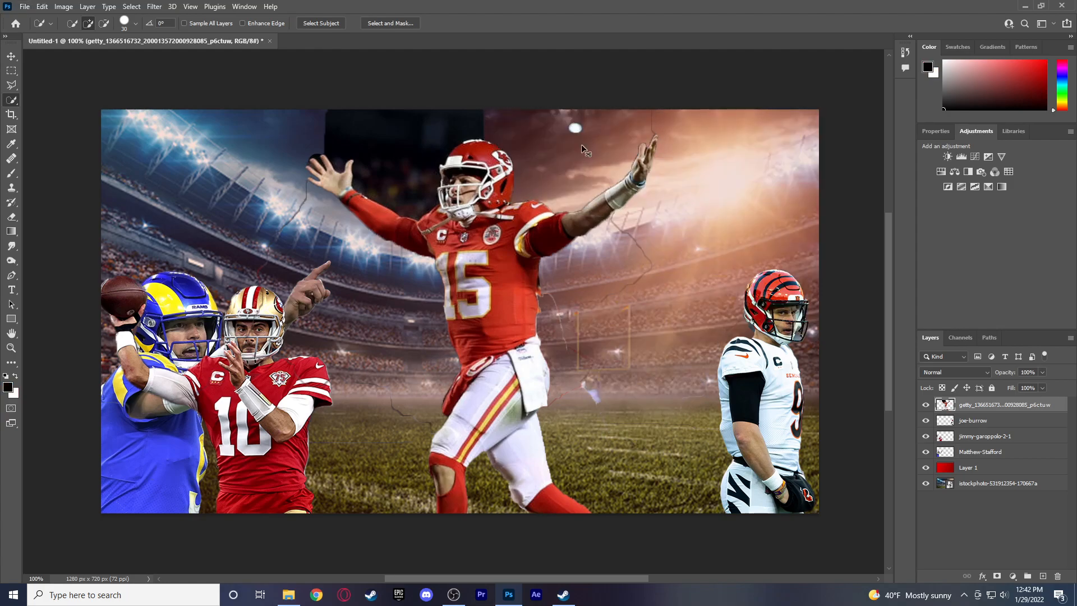
Select the dark background between the Chiefs player's left-hand arm and his helmet, delete it, and deselect.
drag(418, 155, 406, 157)
key(Delete)
key(ctrl+d)
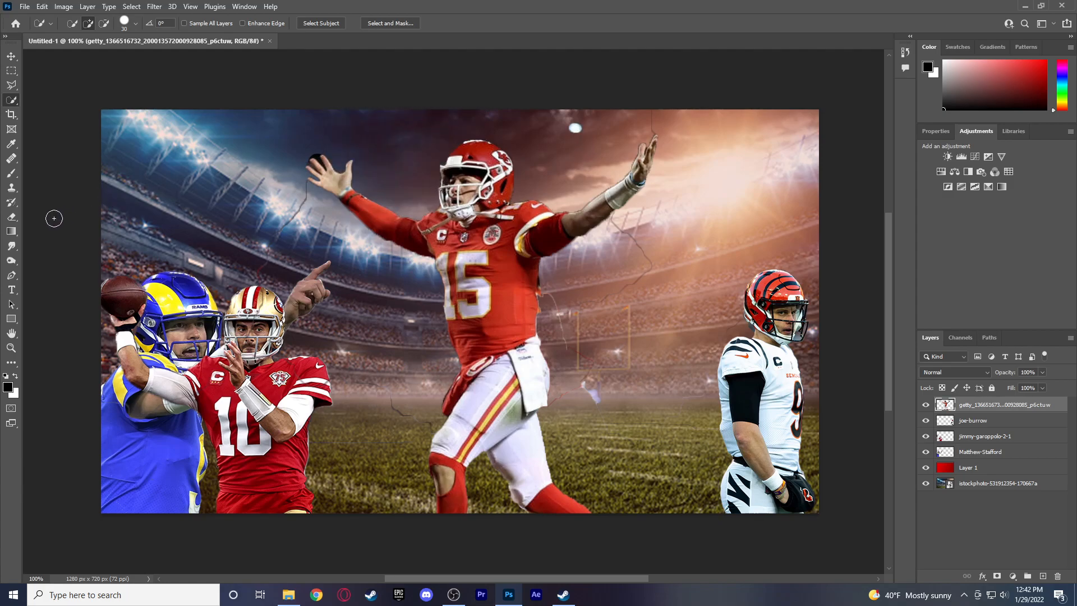
Erase the thin leftover lines under the Chiefs player's right-hand arm and beside his waist.
click(11, 217)
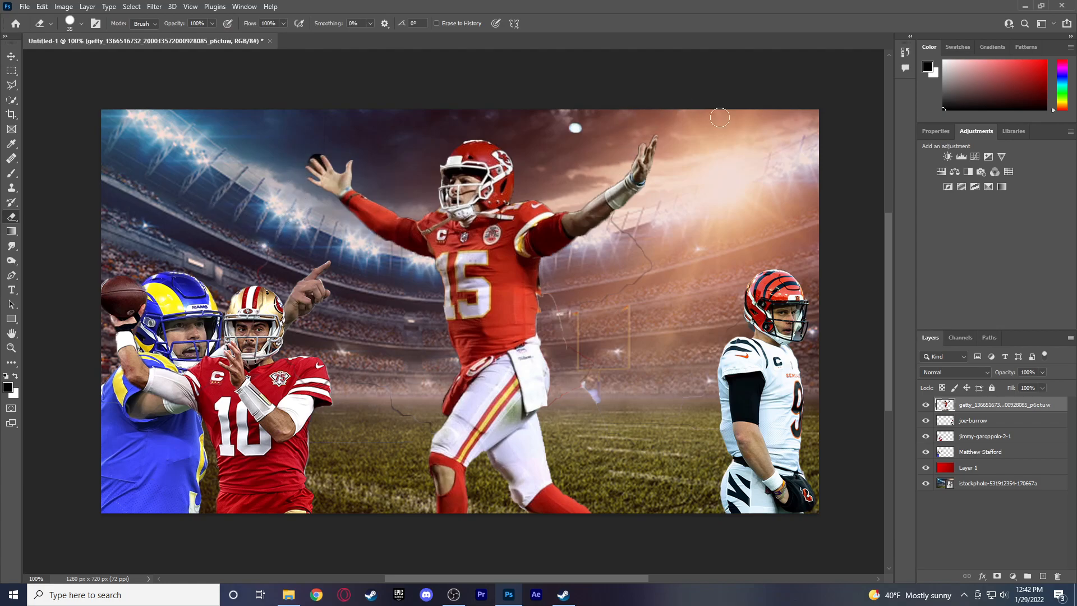
mouse_move(618, 219)
mouse_down()
mouse_move(638, 256)
mouse_move(640, 239)
mouse_move(644, 266)
mouse_up()
mouse_move(554, 306)
mouse_down()
mouse_move(597, 341)
mouse_move(570, 332)
mouse_move(568, 346)
mouse_move(594, 342)
mouse_move(606, 371)
mouse_up()
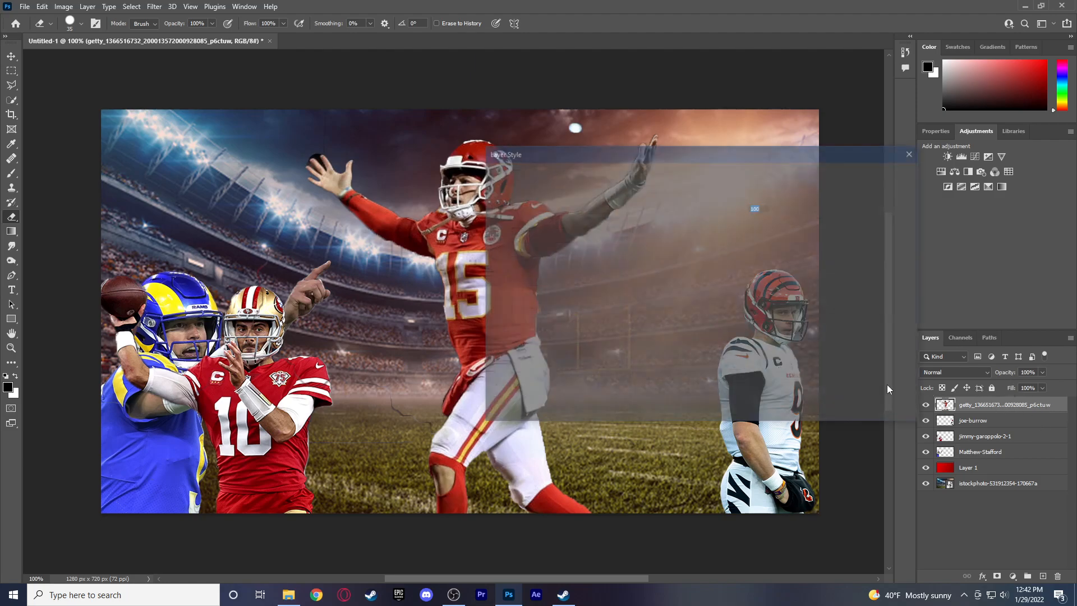
Apply a white Stroke layer style to the Chiefs player's layer.
click(495, 249)
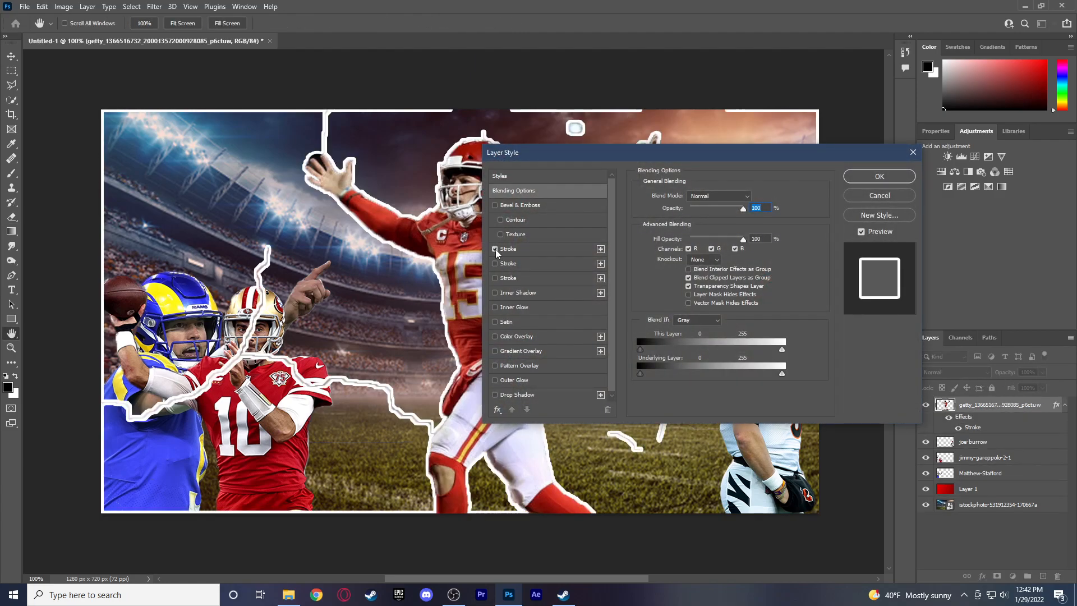
click(879, 176)
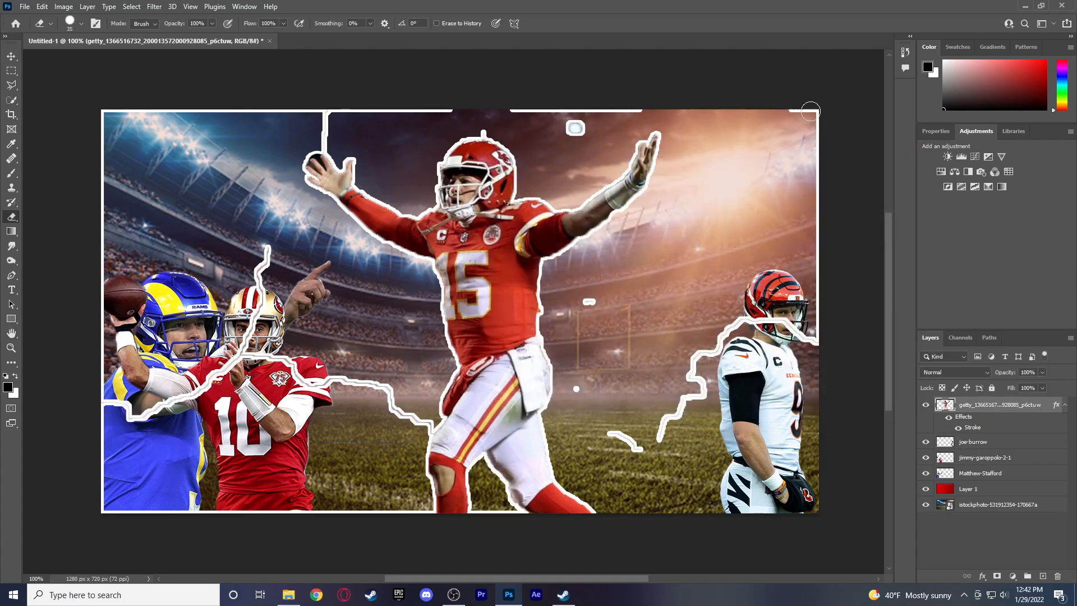
Erase the stroke-outlined remnants along the canvas edges, over the other players, and above the Chiefs player's hand and helmet.
mouse_move(816, 145)
mouse_down()
mouse_move(816, 367)
mouse_move(796, 309)
mouse_move(799, 321)
mouse_move(724, 343)
mouse_move(658, 392)
mouse_move(689, 411)
mouse_move(696, 354)
mouse_move(700, 372)
mouse_move(671, 423)
mouse_move(614, 448)
mouse_move(592, 427)
mouse_move(583, 381)
mouse_move(605, 274)
mouse_move(591, 302)
mouse_move(568, 133)
mouse_move(644, 107)
mouse_move(103, 118)
mouse_move(89, 191)
mouse_move(94, 221)
mouse_move(108, 139)
mouse_move(91, 282)
mouse_move(109, 258)
mouse_move(91, 315)
mouse_move(104, 388)
mouse_move(103, 242)
mouse_move(102, 484)
mouse_move(110, 501)
mouse_move(184, 504)
mouse_move(94, 506)
mouse_move(234, 520)
mouse_move(373, 507)
mouse_up()
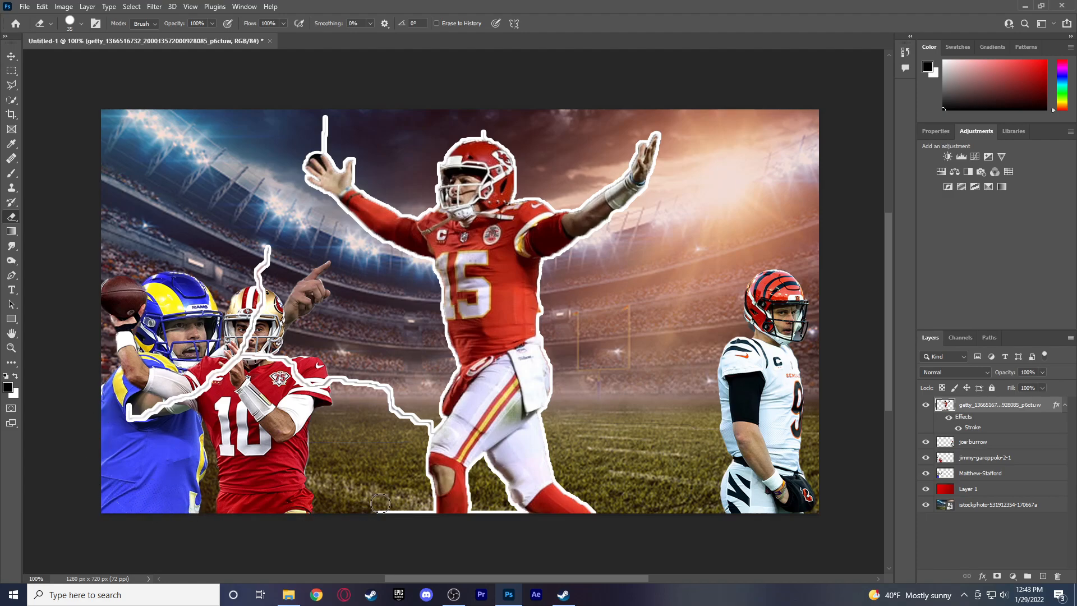
mouse_move(322, 419)
mouse_down()
mouse_move(311, 336)
mouse_move(295, 372)
mouse_move(268, 388)
mouse_move(248, 375)
mouse_move(235, 341)
mouse_move(252, 327)
mouse_move(258, 257)
mouse_move(187, 439)
mouse_move(233, 347)
mouse_up()
drag(186, 396, 142, 419)
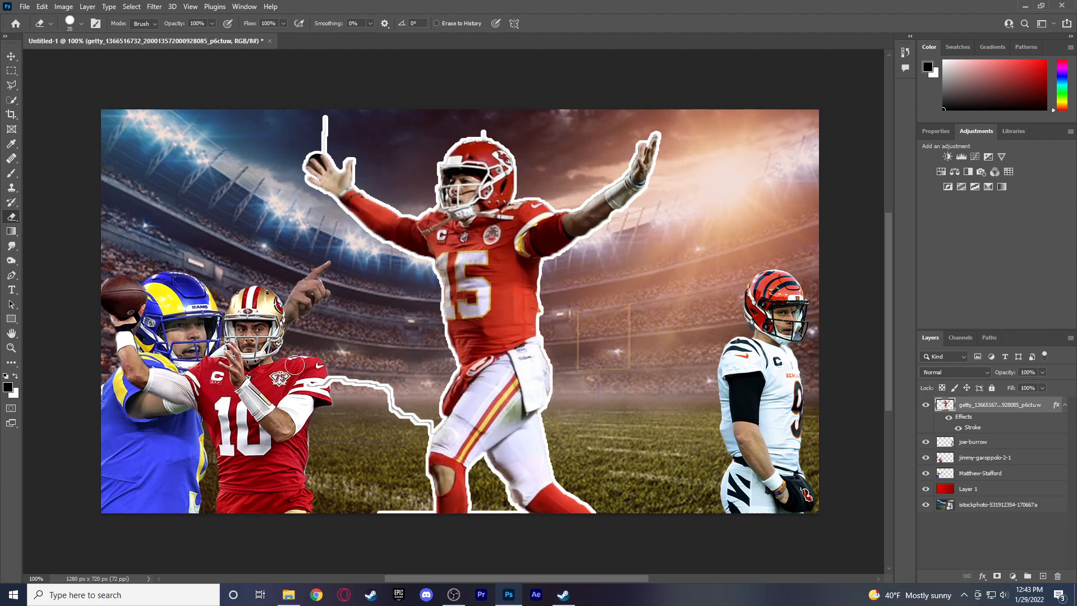
mouse_move(310, 390)
mouse_down()
mouse_move(363, 386)
mouse_move(383, 394)
mouse_move(390, 414)
mouse_move(427, 417)
mouse_move(421, 433)
mouse_move(395, 441)
mouse_move(369, 520)
mouse_move(423, 510)
mouse_move(426, 524)
mouse_move(470, 525)
mouse_move(484, 509)
mouse_move(478, 522)
mouse_move(512, 520)
mouse_up()
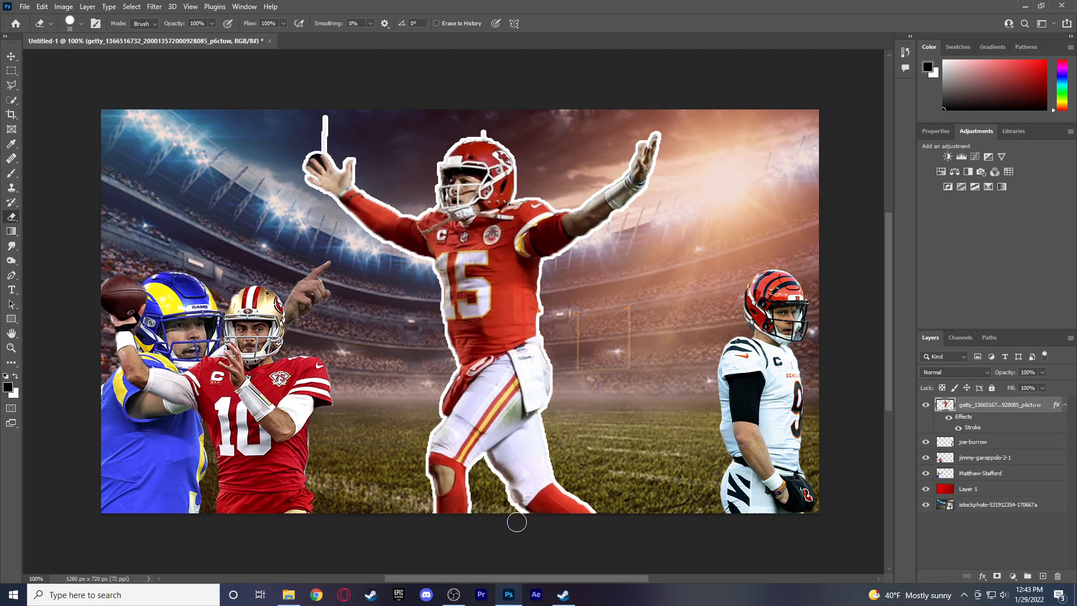
drag(326, 153, 331, 115)
mouse_move(482, 125)
mouse_down()
mouse_move(490, 128)
mouse_move(479, 127)
mouse_up()
Set the Eraser size to 10 px and erase the dark patch around the fingertips of the Chiefs player's left-hand hand.
click(11, 348)
drag(315, 175, 293, 215)
click(11, 216)
right_click(256, 135)
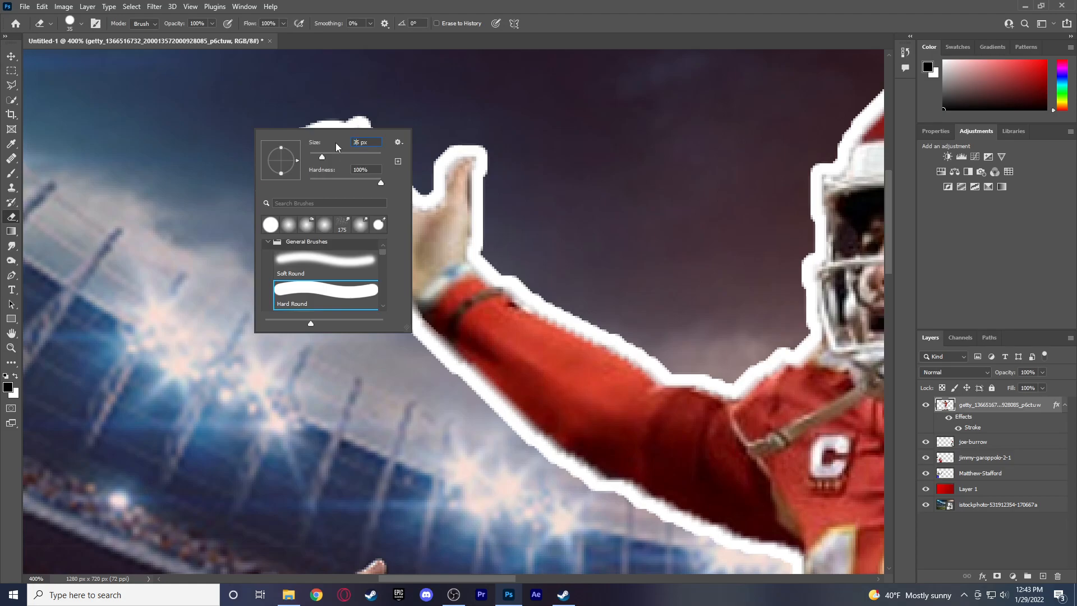
key(Return)
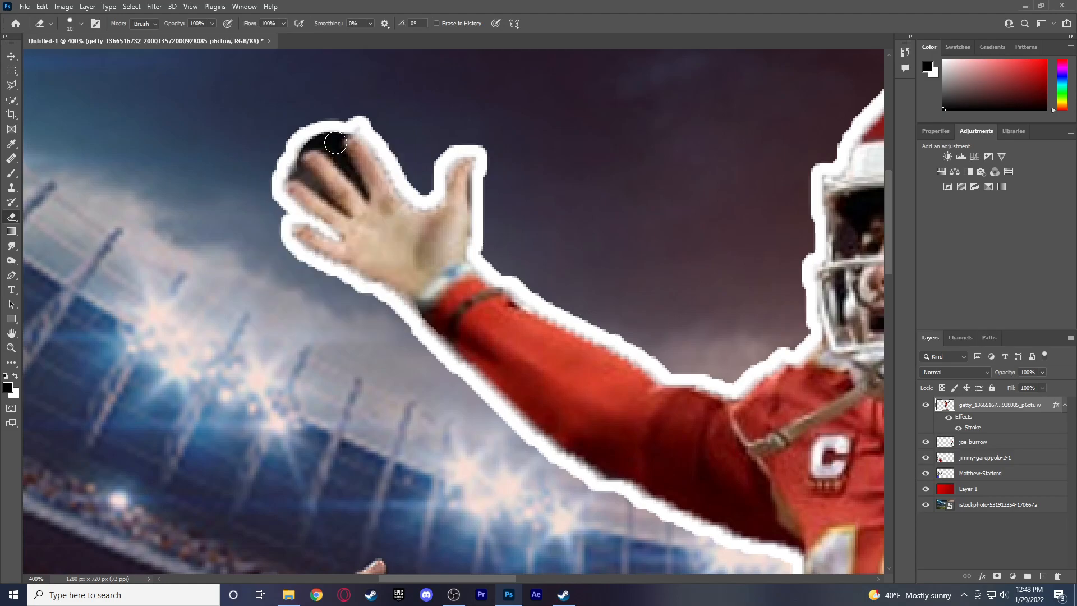
mouse_move(372, 122)
mouse_down()
mouse_move(317, 118)
mouse_move(311, 131)
mouse_move(342, 128)
mouse_move(325, 138)
mouse_move(336, 144)
mouse_move(297, 139)
mouse_move(302, 171)
mouse_up()
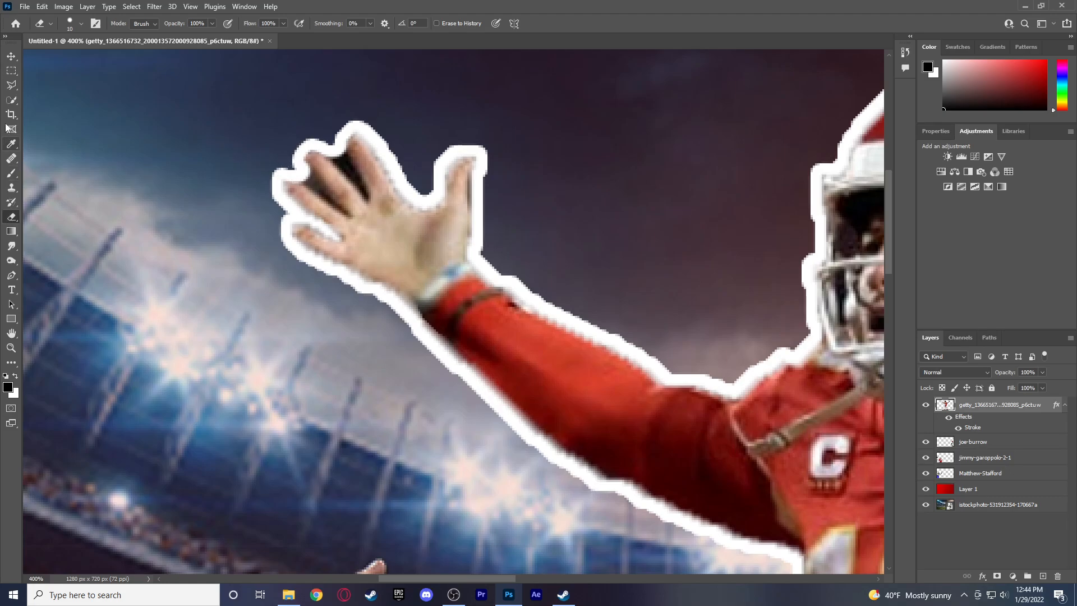
click(11, 100)
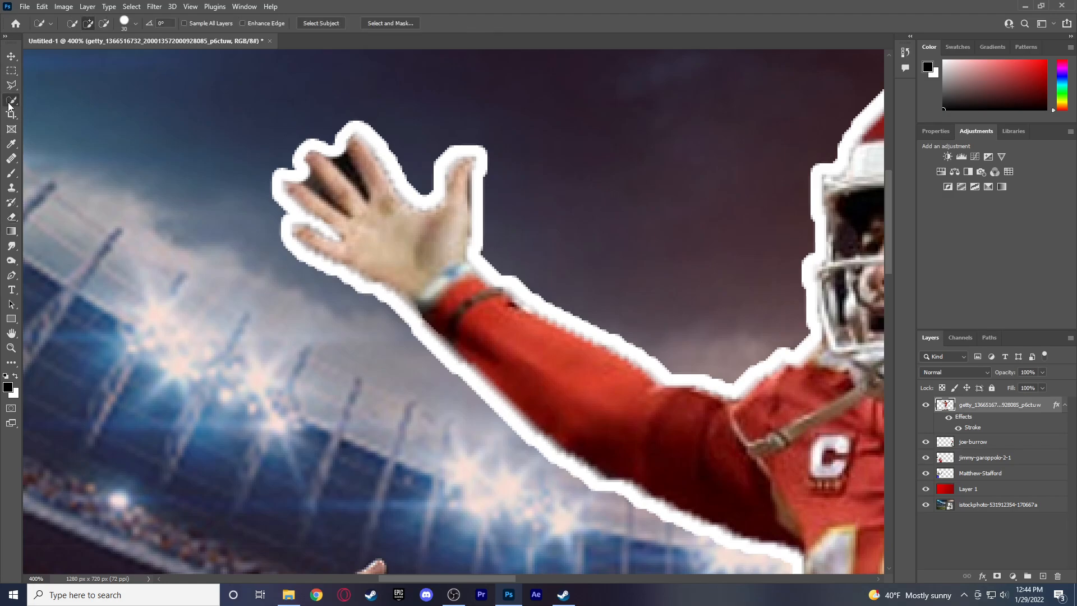
double_click(1044, 405)
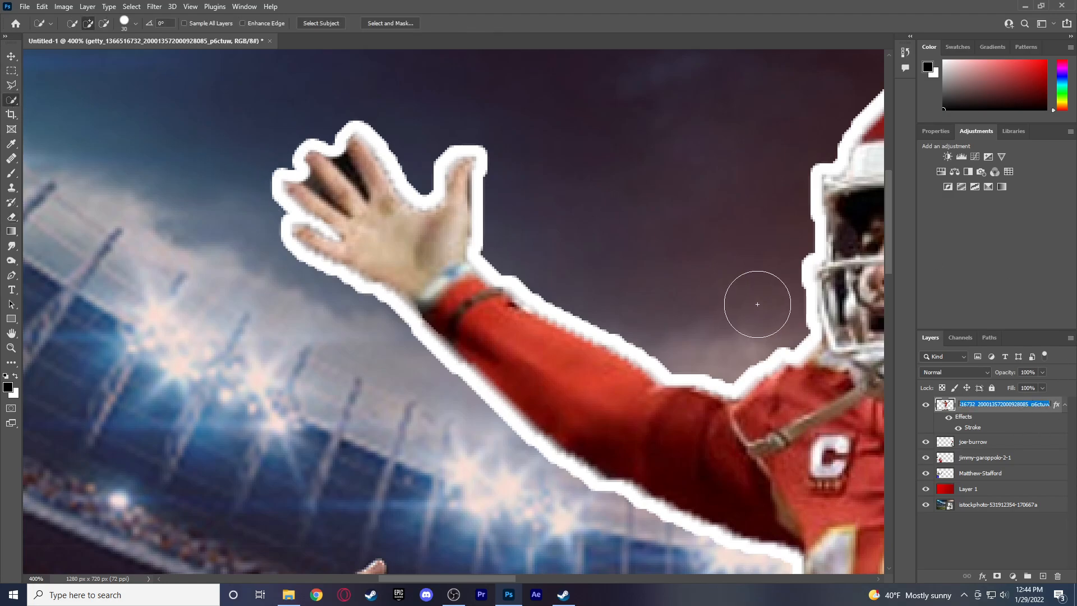
click(1037, 410)
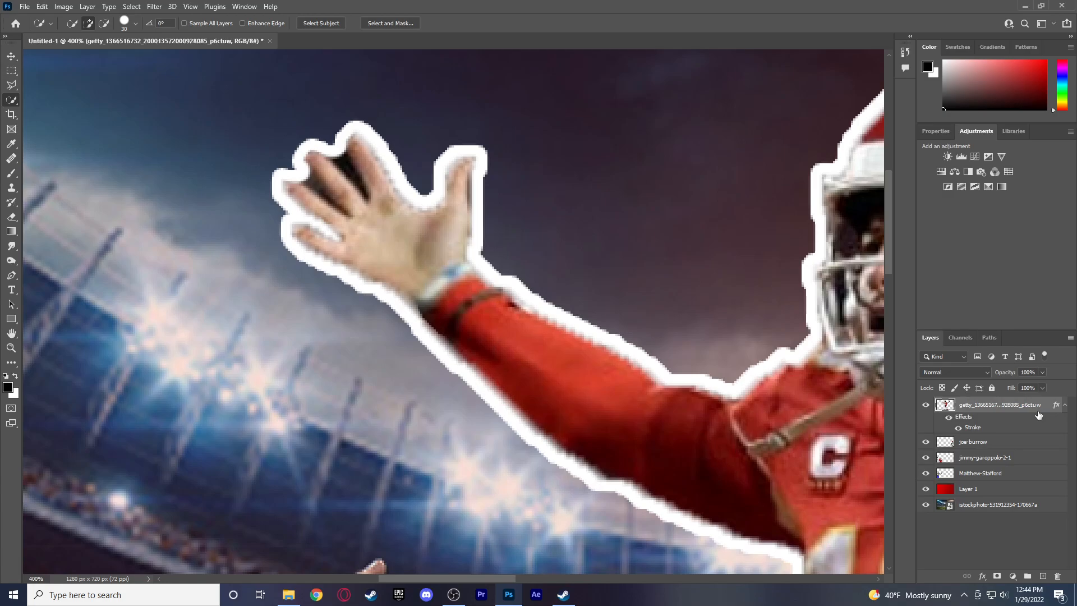
Turn off the white Stroke layer style on the Chiefs player's layer.
double_click(978, 412)
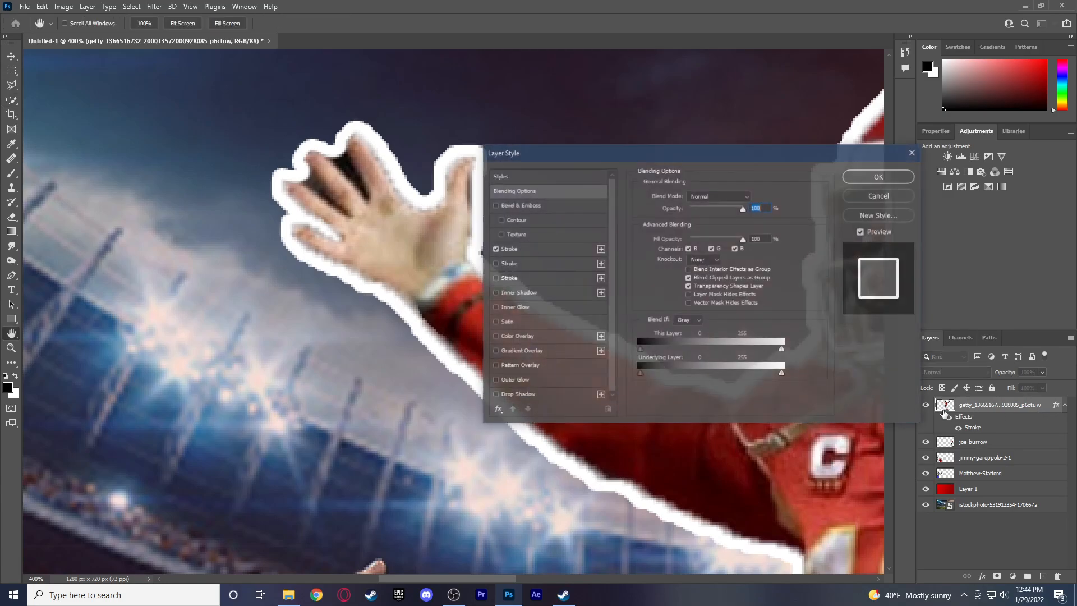
click(495, 249)
click(879, 176)
right_click(322, 163)
click(236, 148)
click(346, 173)
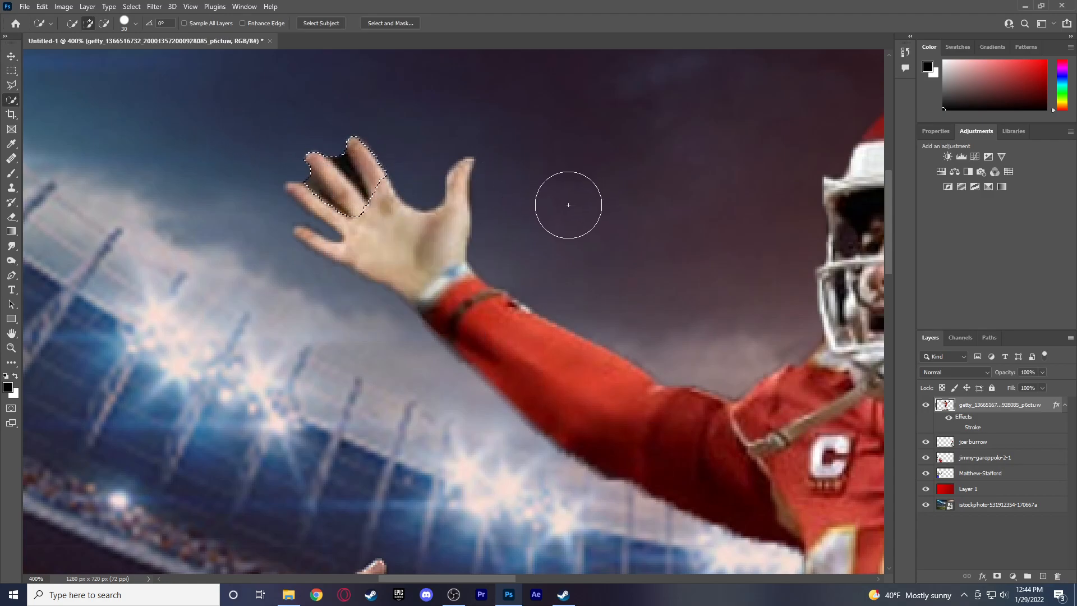
key(ctrl+d)
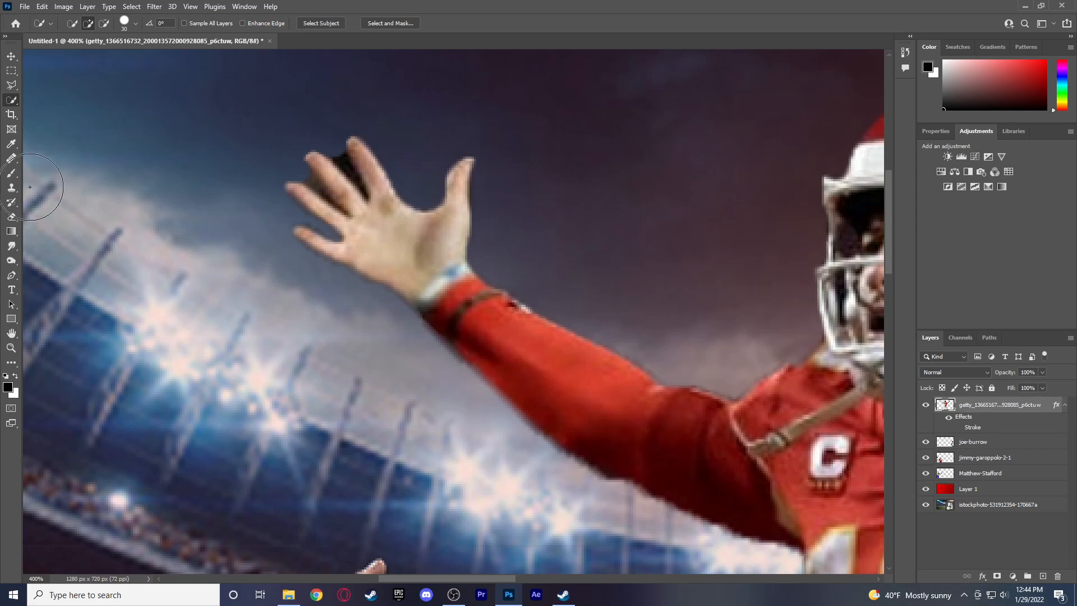
Set the Eraser size to 5 px and erase the dark patches between the upper fingers of the Chiefs player's outstretched hand.
key(e)
right_click(216, 171)
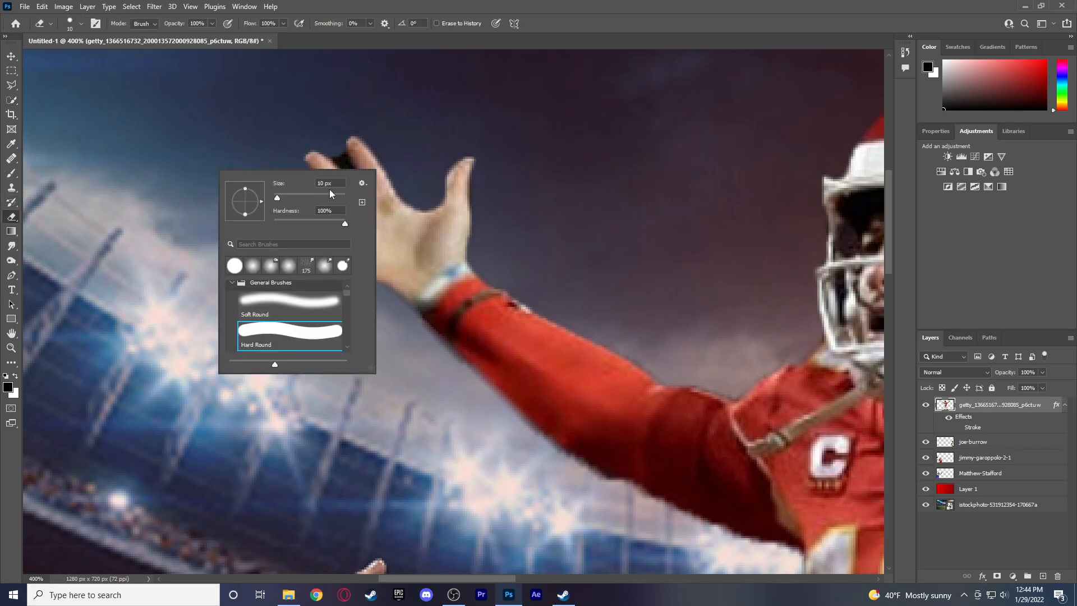
text(5)
key(Return)
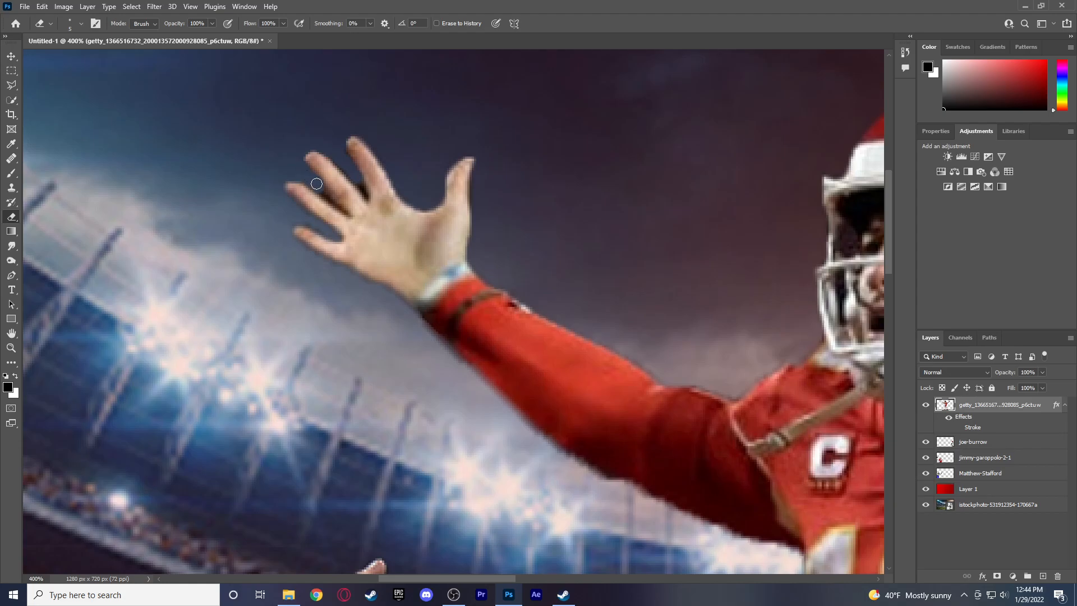
Set the Eraser size to 2 px and clean up the remaining dark slivers where the Chiefs player's fingers meet.
right_click(262, 136)
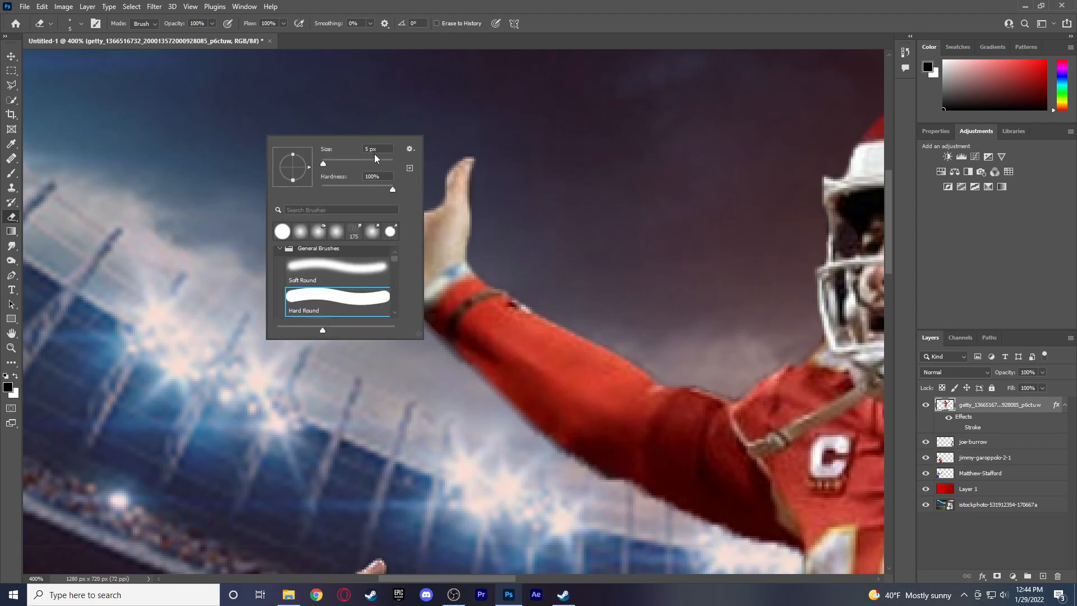
text(2)
key(Return)
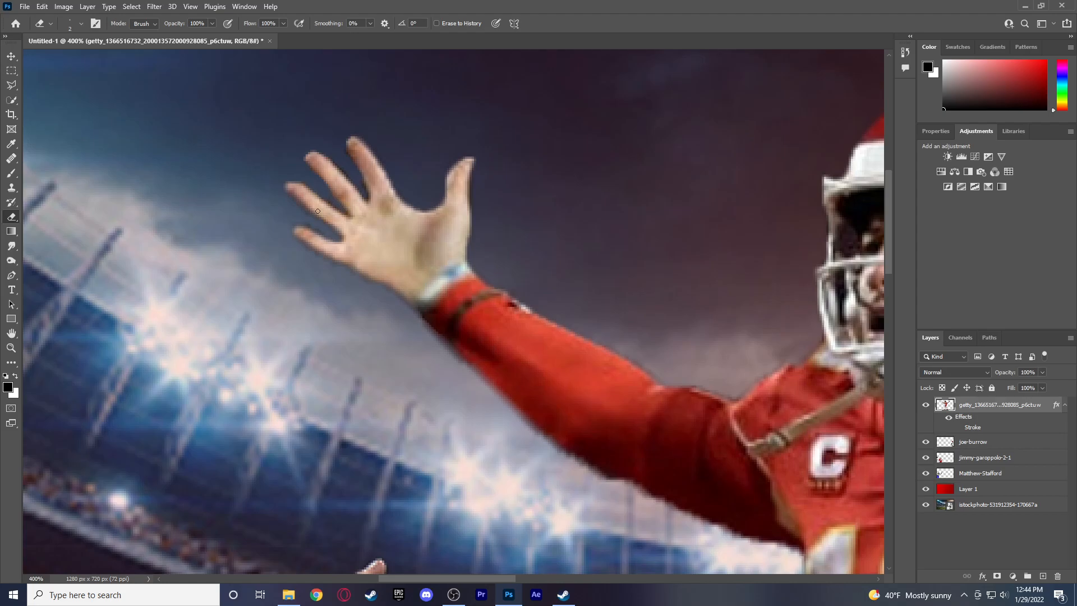
Scale down the Chiefs player and place him beside and partly behind the Bengals player.
click(11, 347)
click(337, 23)
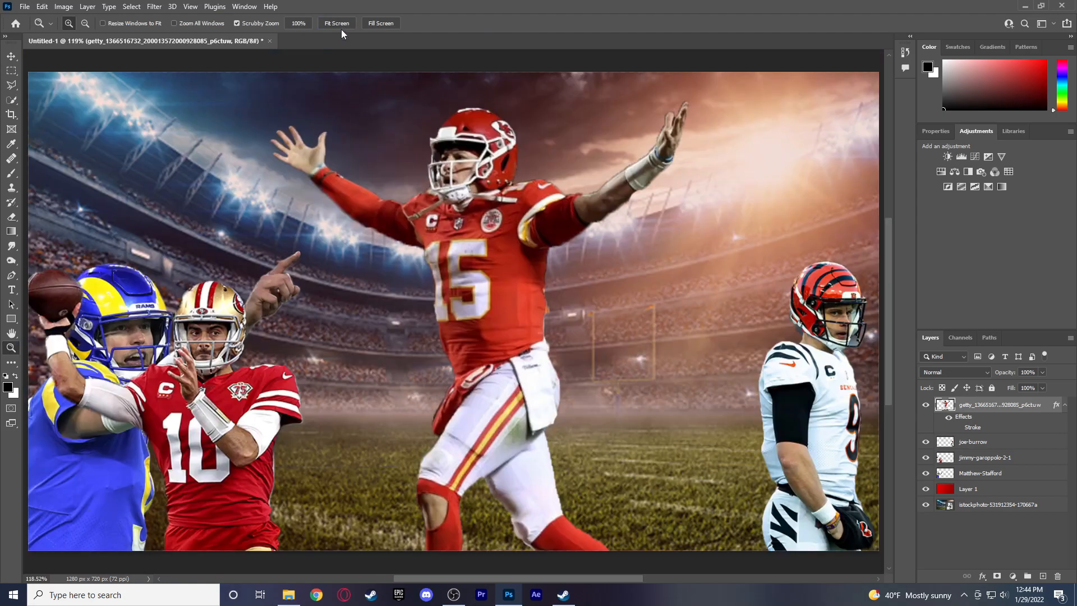
key(v)
drag(688, 101, 536, 264)
drag(422, 319, 738, 346)
drag(1000, 445, 998, 400)
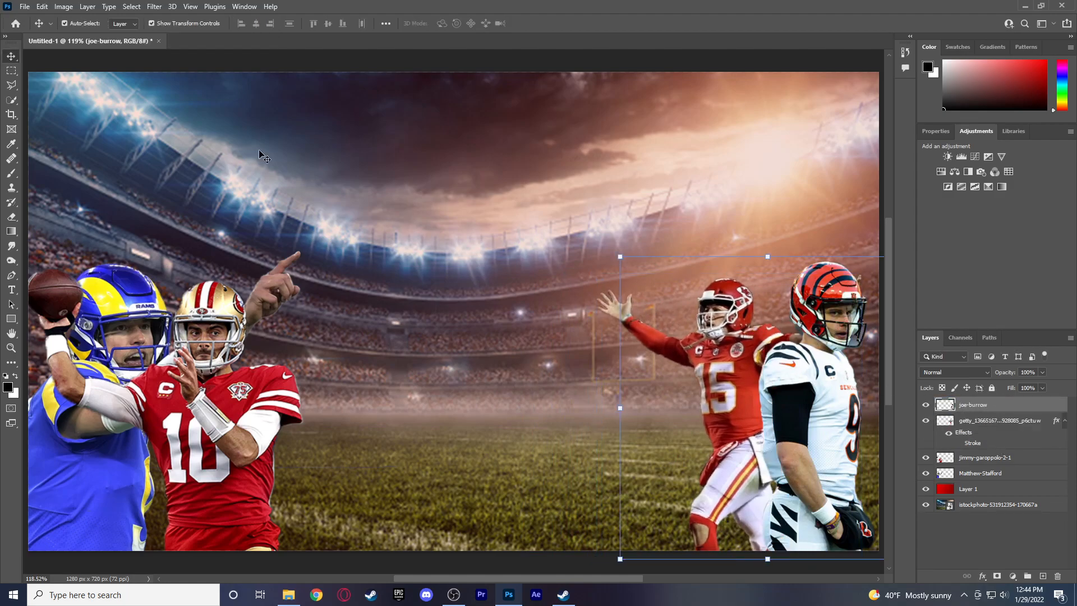
click(151, 85)
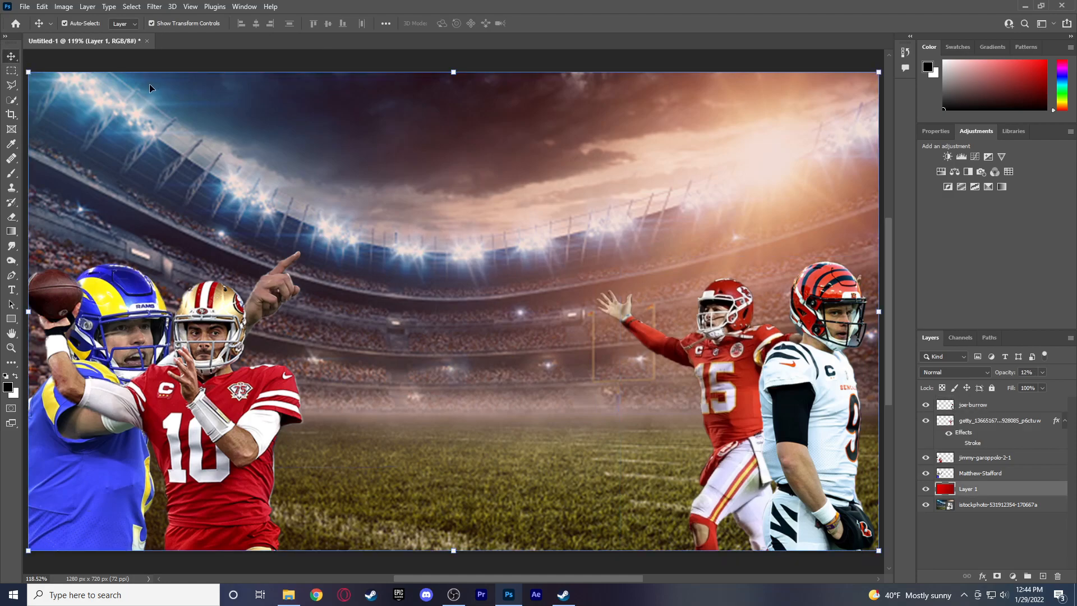
mouse_move(986, 474)
mouse_down()
mouse_move(991, 457)
mouse_move(992, 479)
mouse_up()
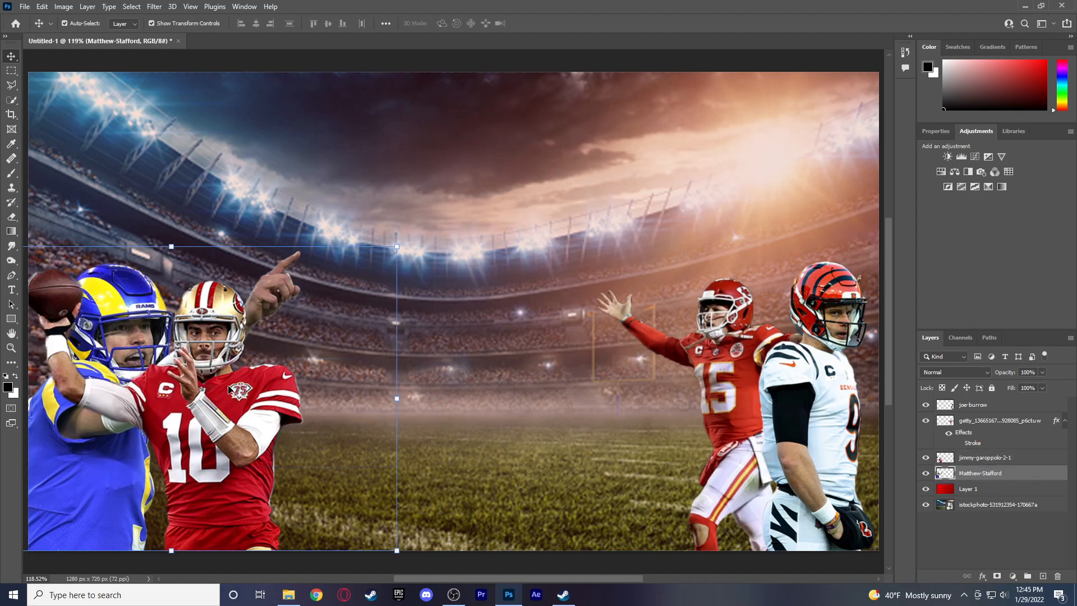
click(497, 394)
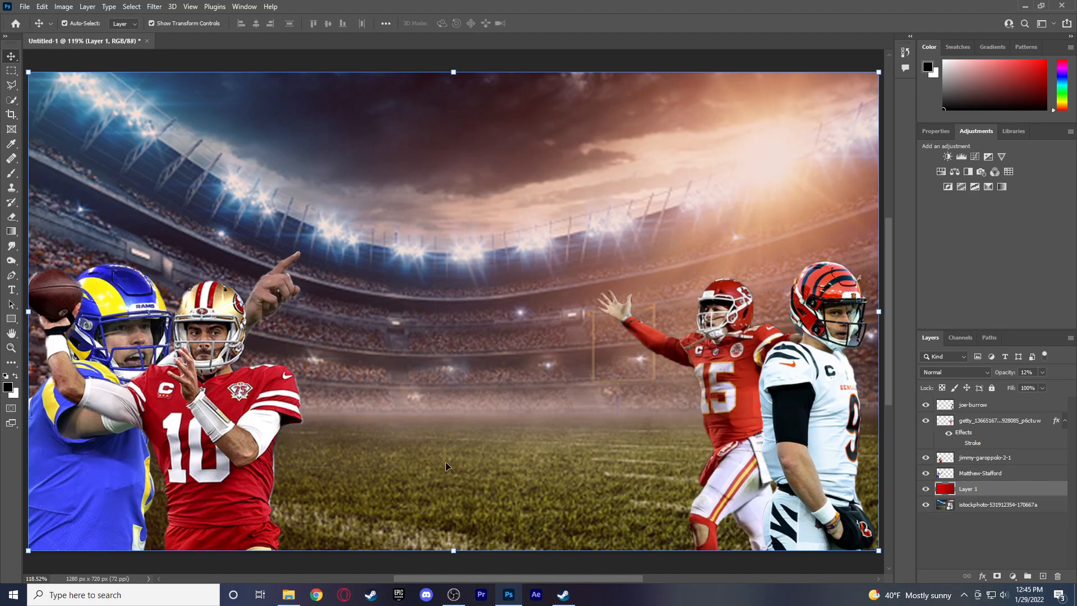
Set the Eraser size to 35 px and erase leftover edge remnants beside the 49ers player's waist and arm on his layer.
click(1036, 459)
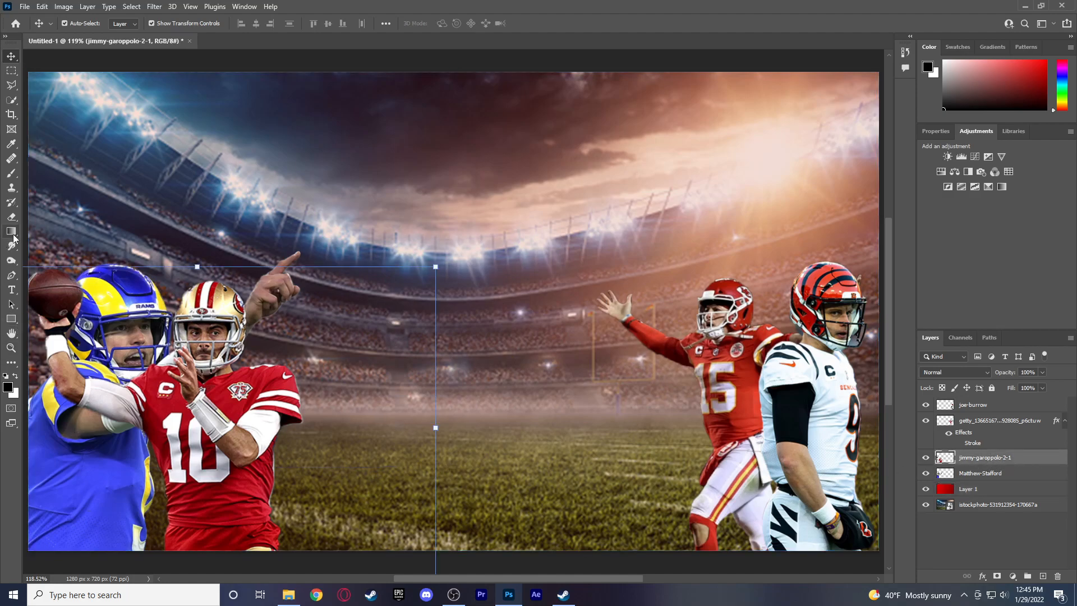
click(11, 217)
right_click(321, 232)
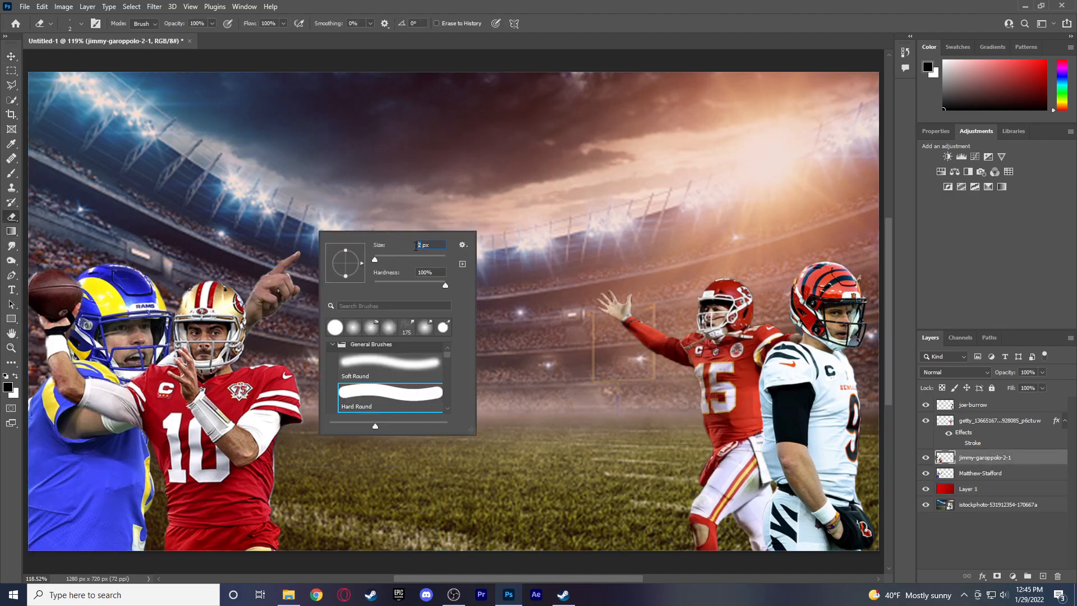
text(35)
key(Return)
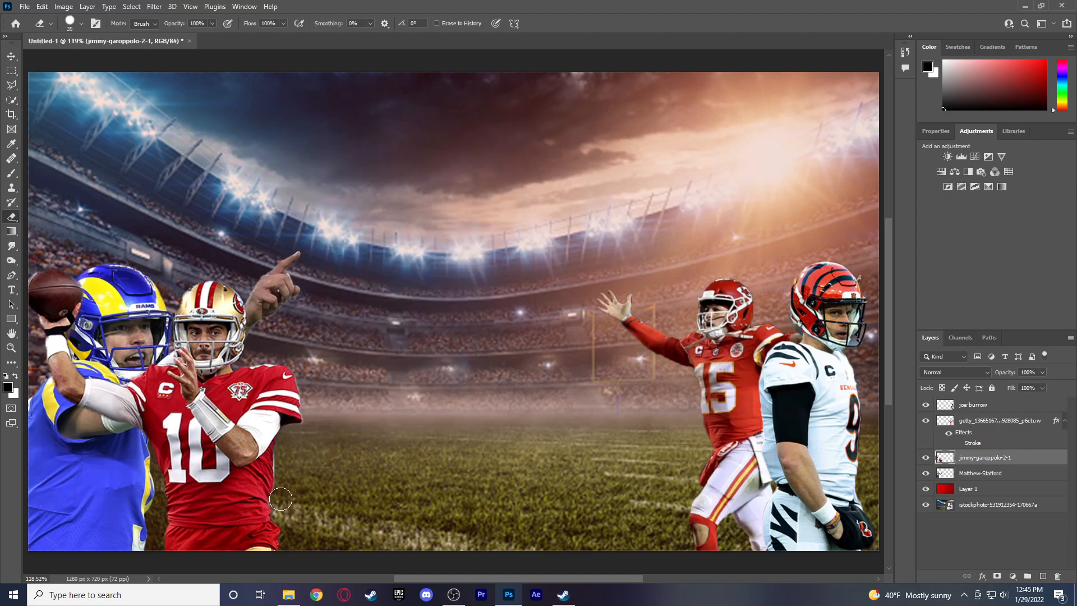
mouse_move(284, 491)
mouse_down()
mouse_move(287, 449)
mouse_move(314, 428)
mouse_move(291, 352)
mouse_up()
Scale the Chiefs and Bengals players up together to about 104%.
click(11, 56)
click(998, 418)
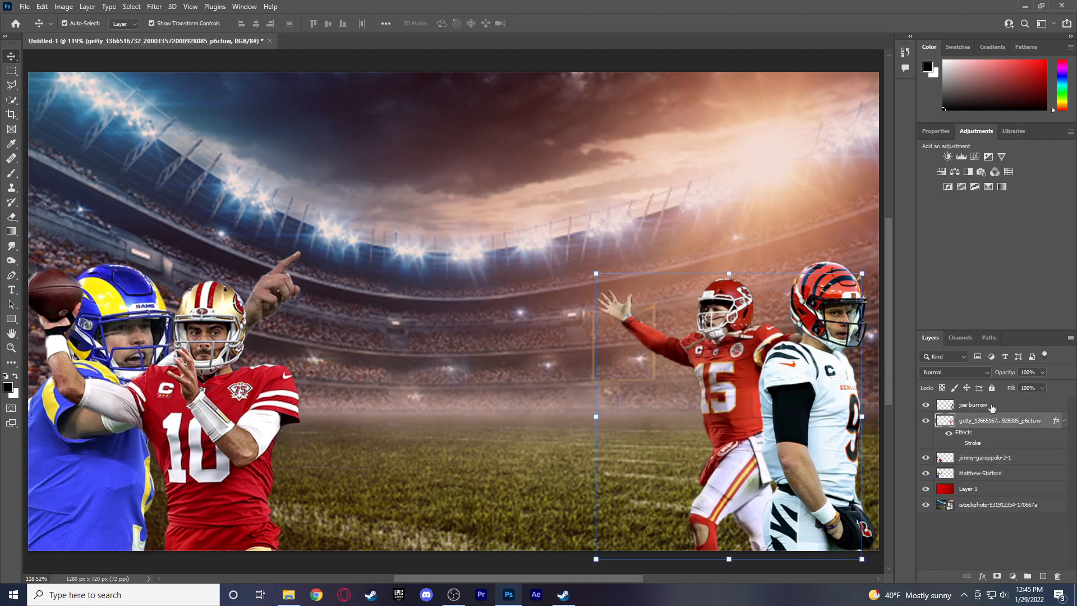
click(992, 407)
drag(603, 255, 584, 247)
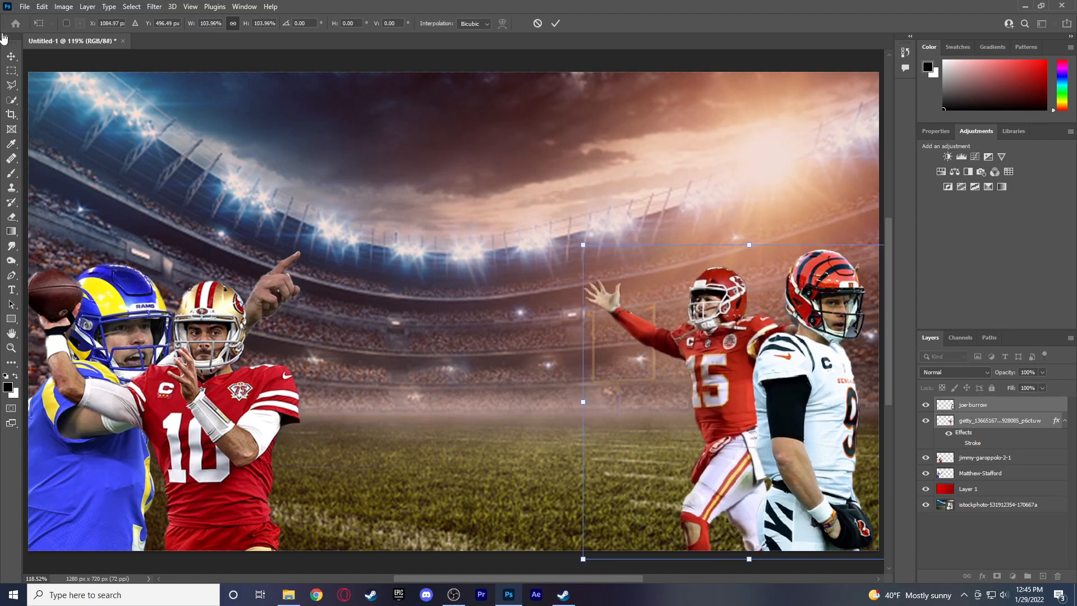
key(Return)
click(359, 155)
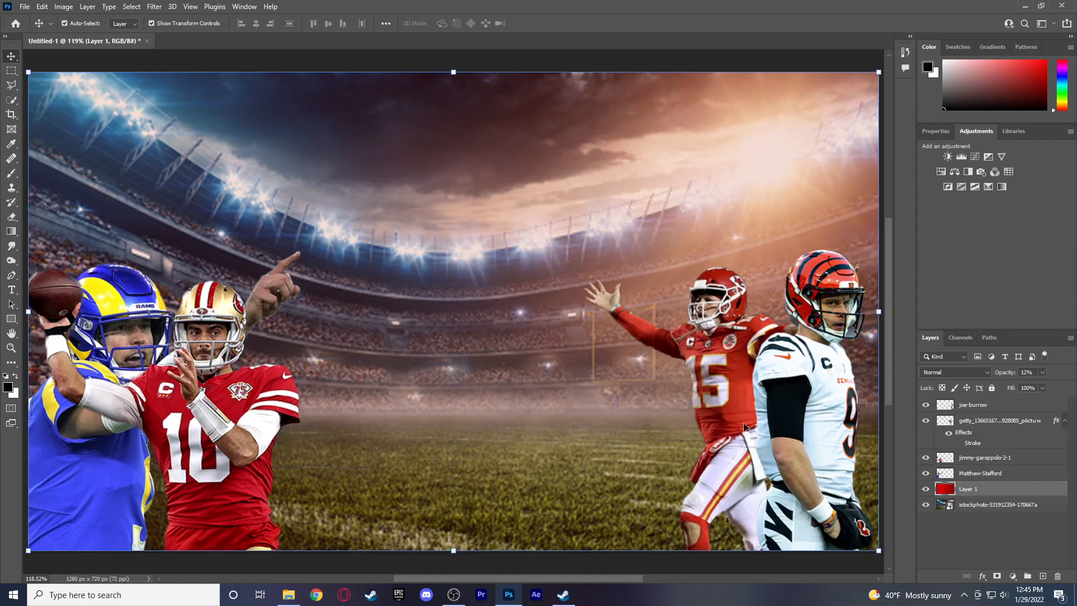
Brighten the Bengals player's layer with a Curves adjustment, raising the midtones from input 109 to output 148.
click(1020, 406)
click(63, 6)
mouse_move(82, 36)
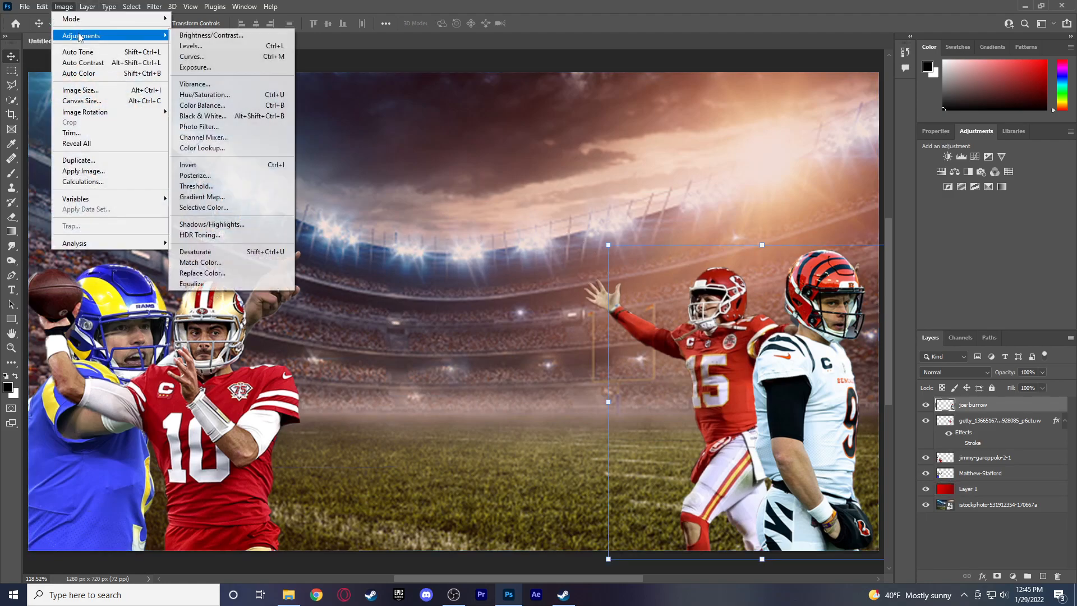
click(237, 56)
drag(570, 95, 264, 69)
drag(304, 190, 293, 181)
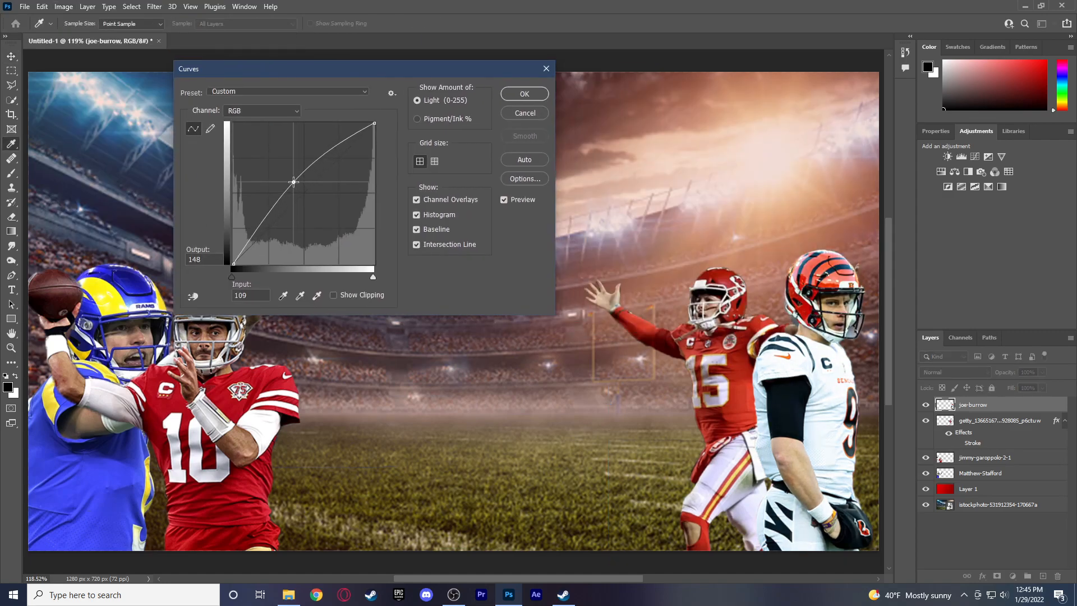
key(Return)
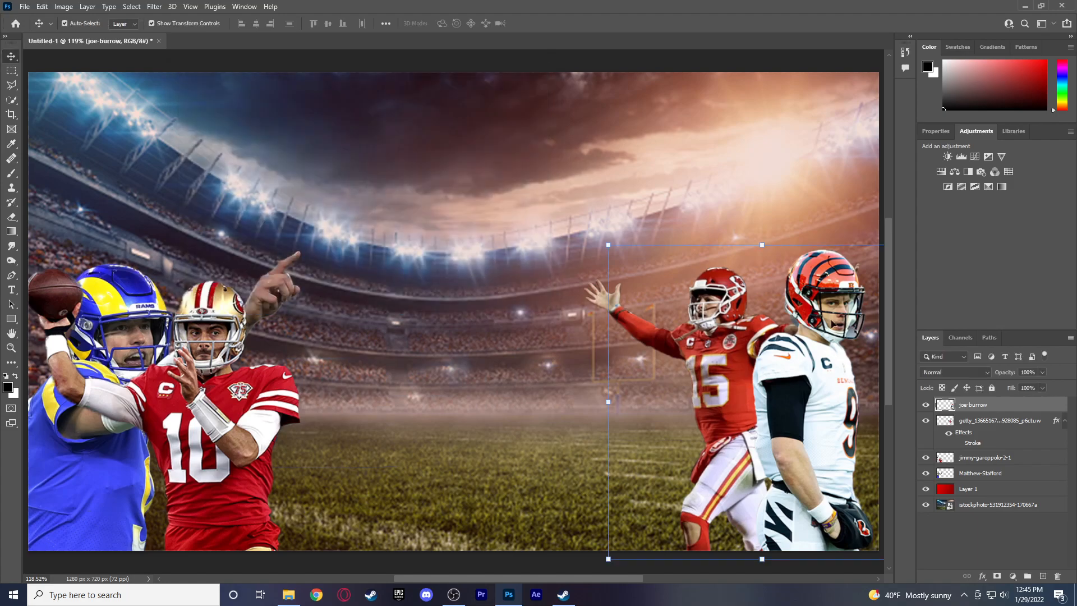
Brighten the Chiefs player's layer with a Curves adjustment, raising the midtones from input 114 to output 141.
click(1040, 424)
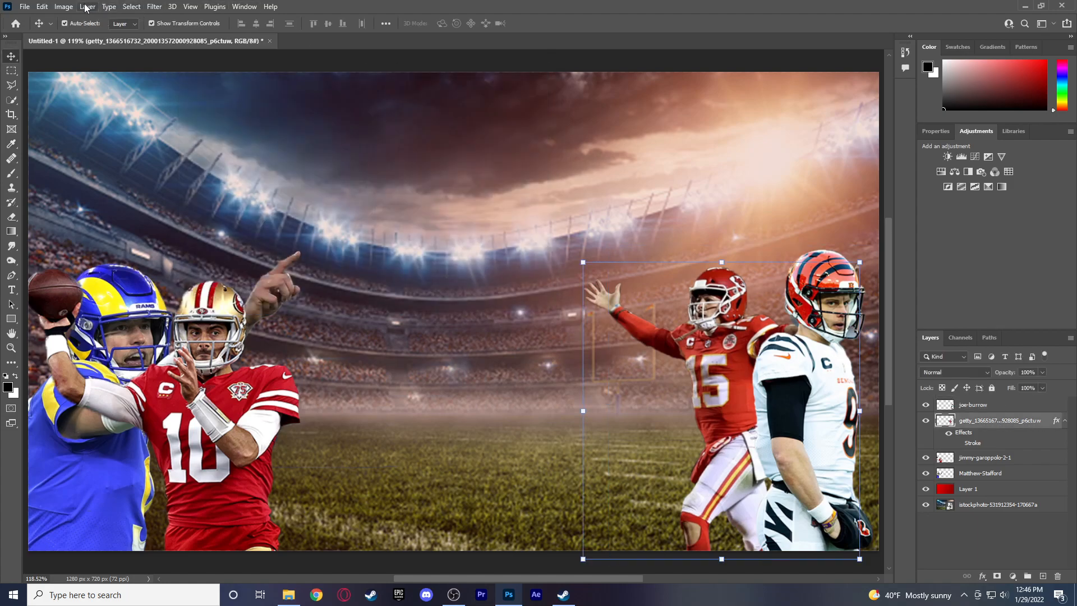
click(63, 6)
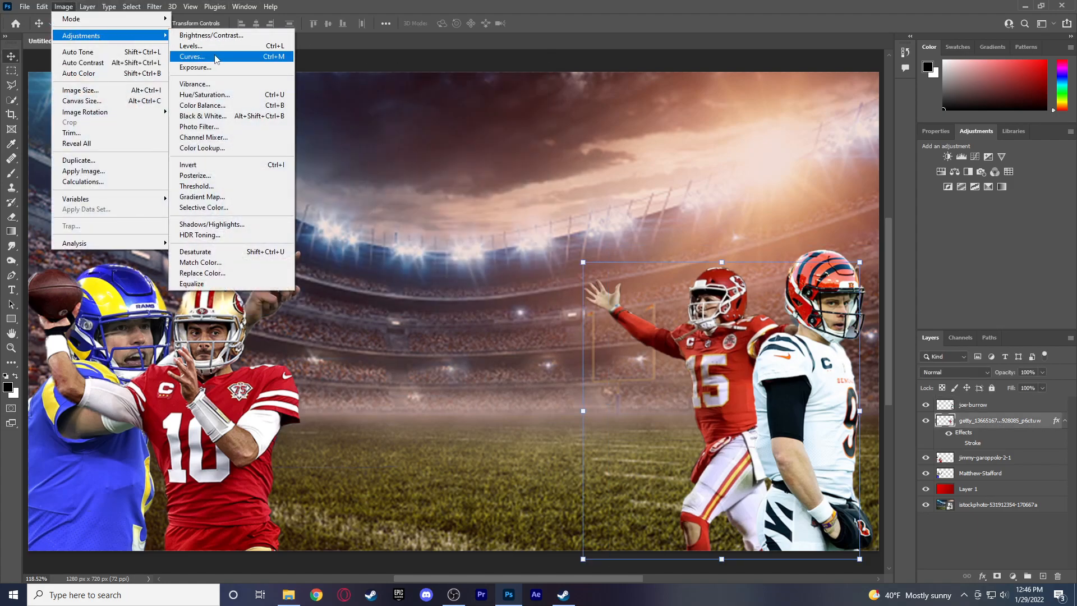
click(247, 56)
drag(304, 192, 296, 186)
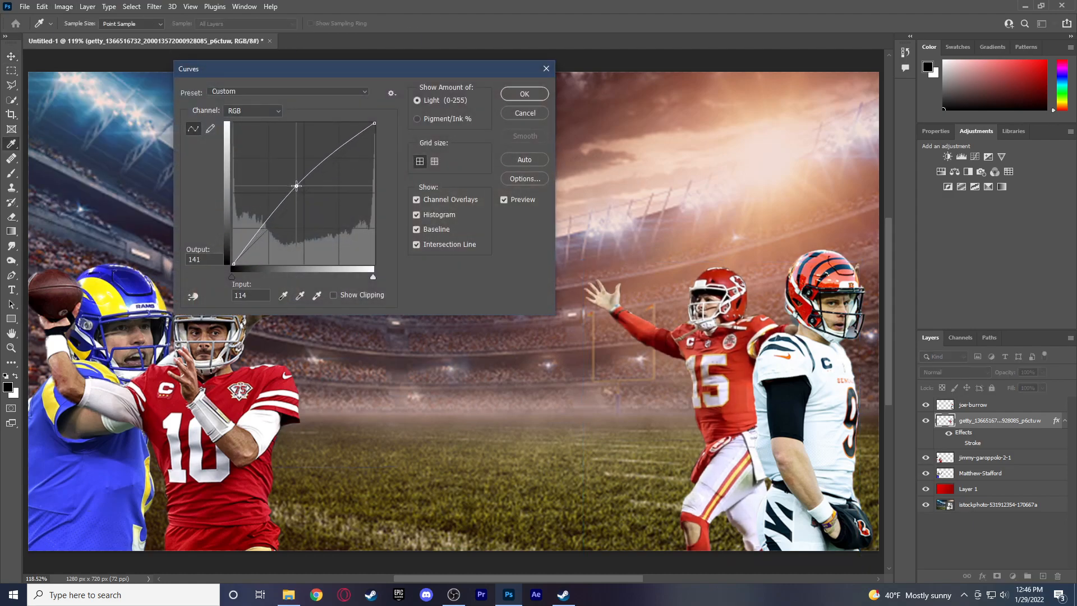
click(511, 92)
key(v)
Brighten the 49ers player's layer with a Curves adjustment, raising the midtones from input 117 to output 144.
click(1012, 458)
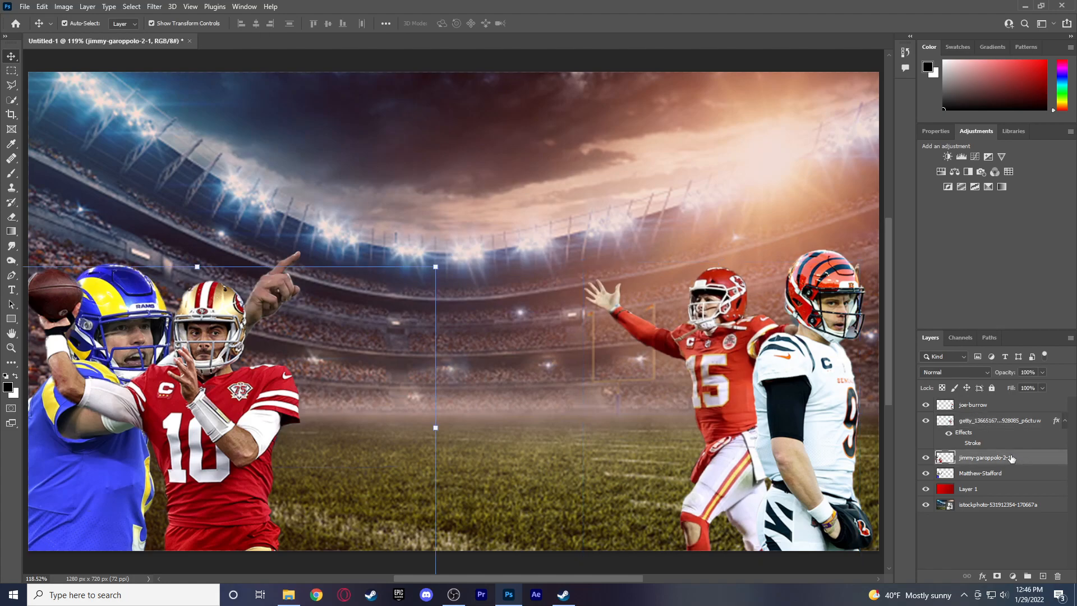
click(63, 6)
mouse_move(82, 35)
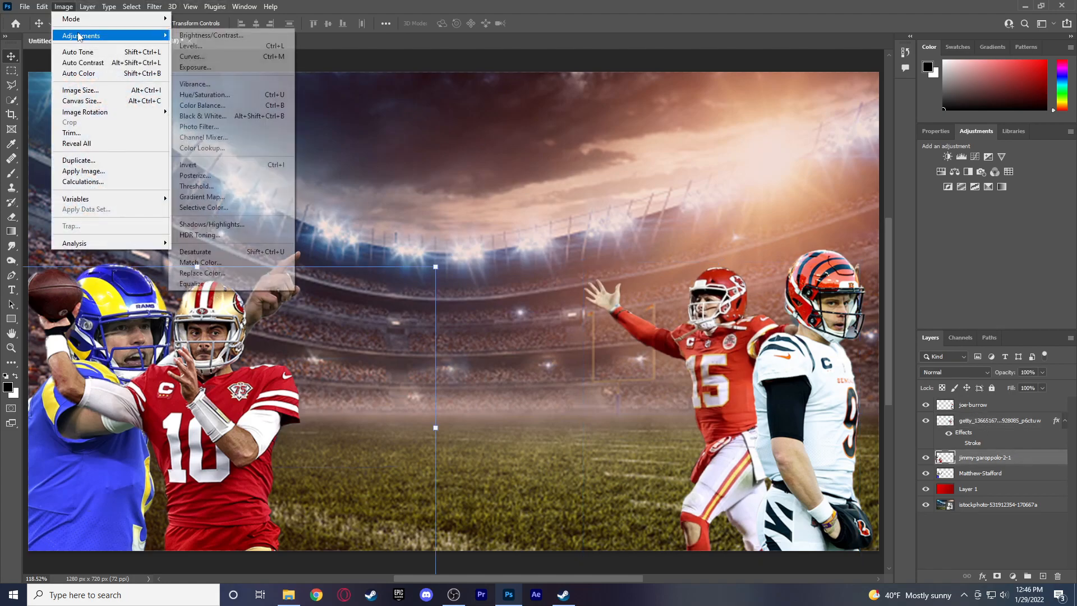
click(212, 56)
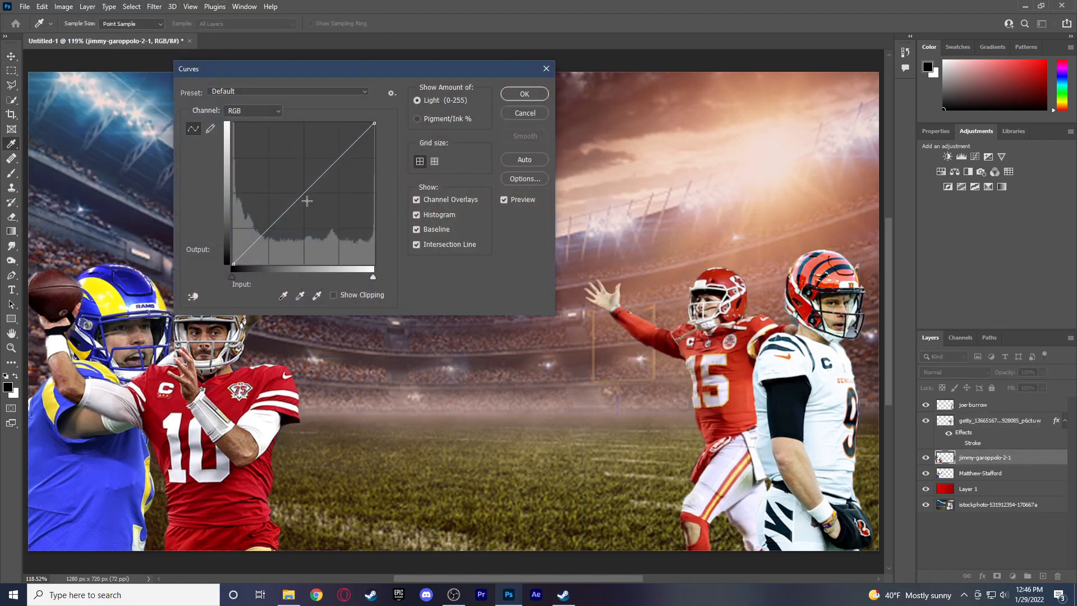
drag(303, 192, 298, 184)
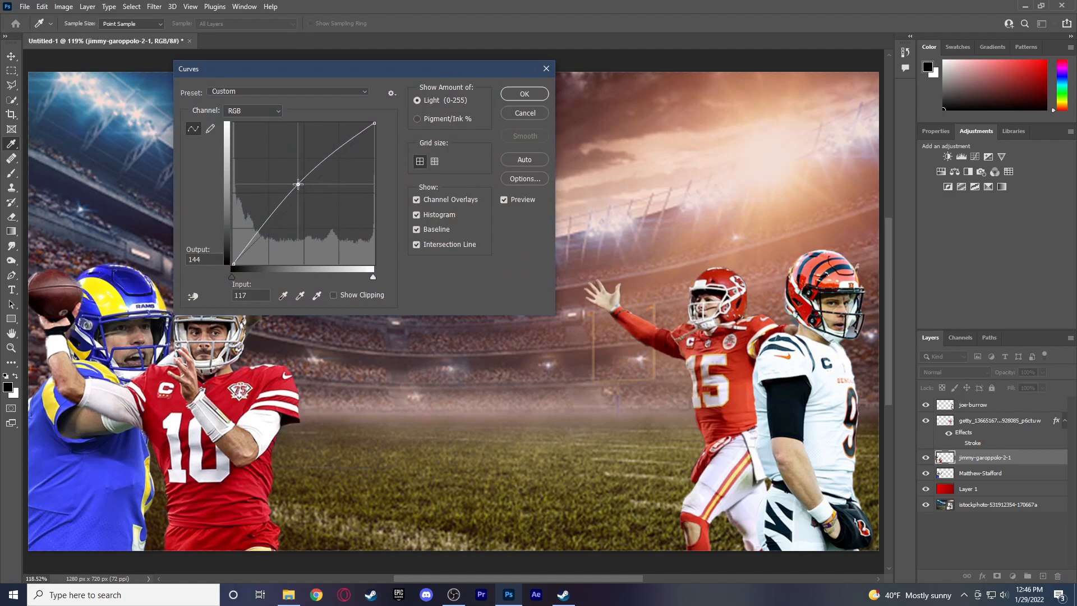
click(525, 94)
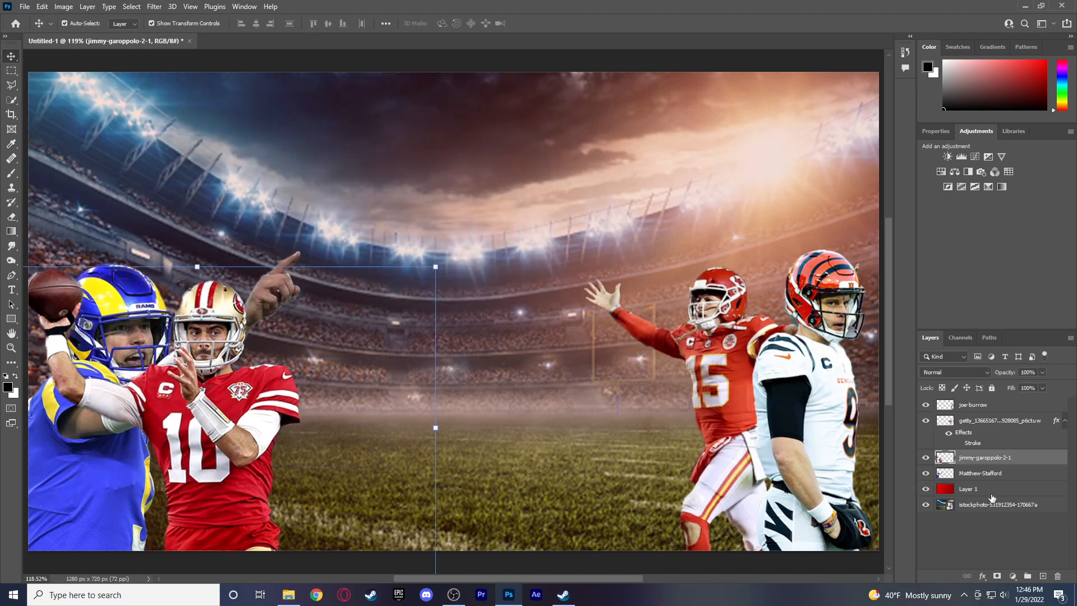
Brighten the Rams player's layer with a Curves adjustment, raising the midtones from input 113 to output 142.
click(1021, 477)
click(63, 6)
mouse_move(78, 32)
click(188, 53)
drag(302, 192, 295, 185)
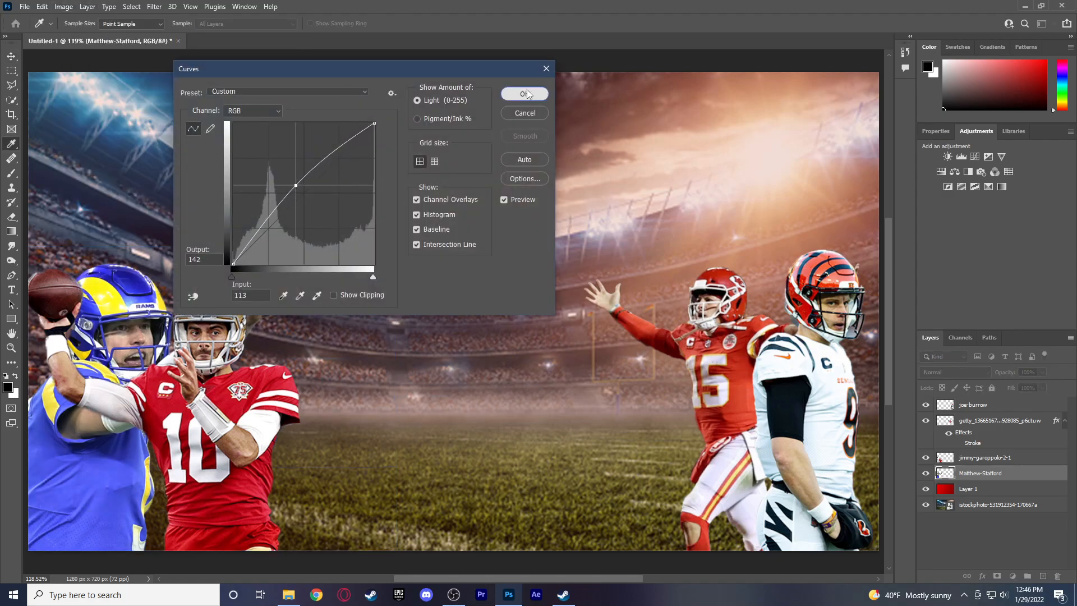
click(524, 93)
click(1065, 549)
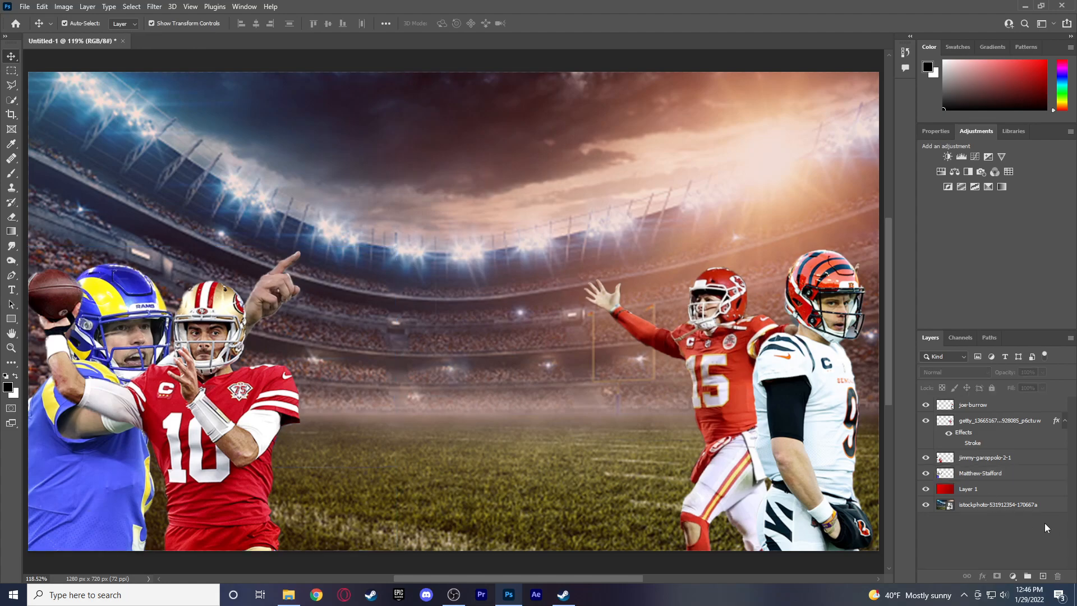
Duplicate the red overlay Layer 1 and move the copy above all the player layers.
click(989, 492)
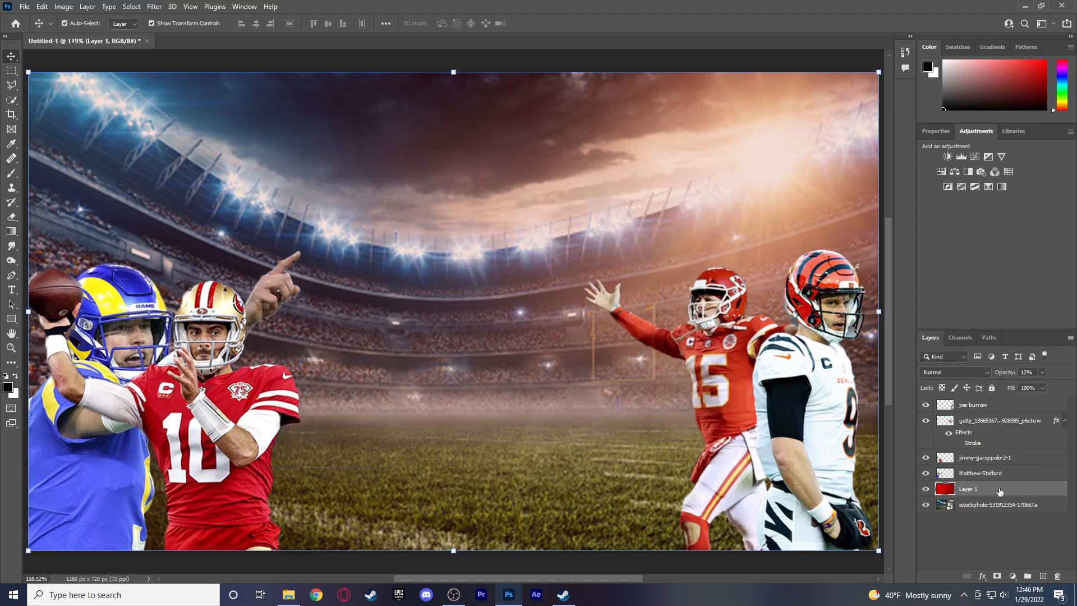
right_click(999, 492)
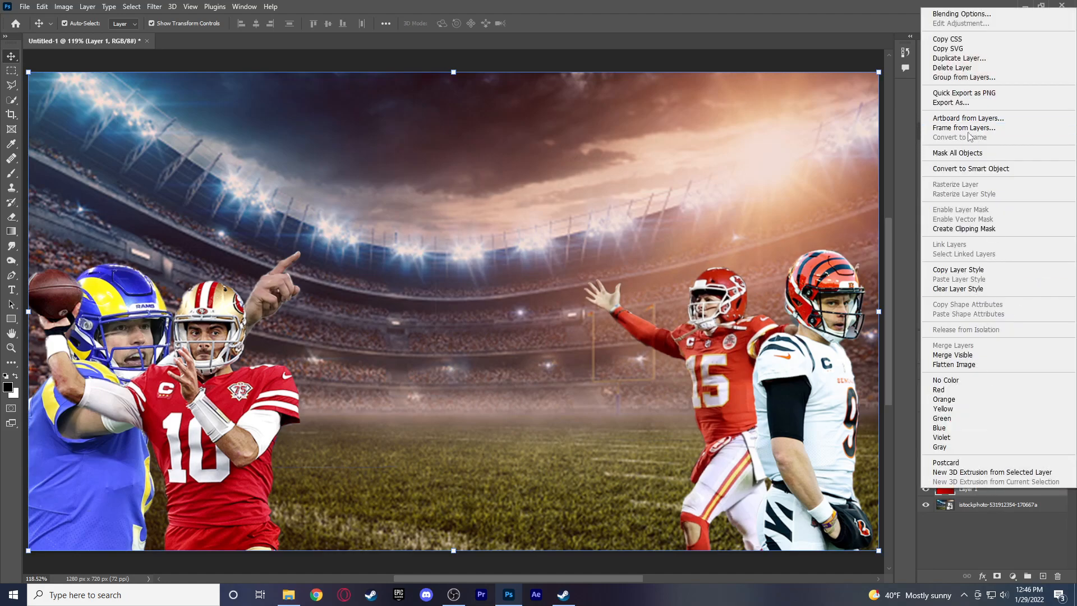
click(954, 58)
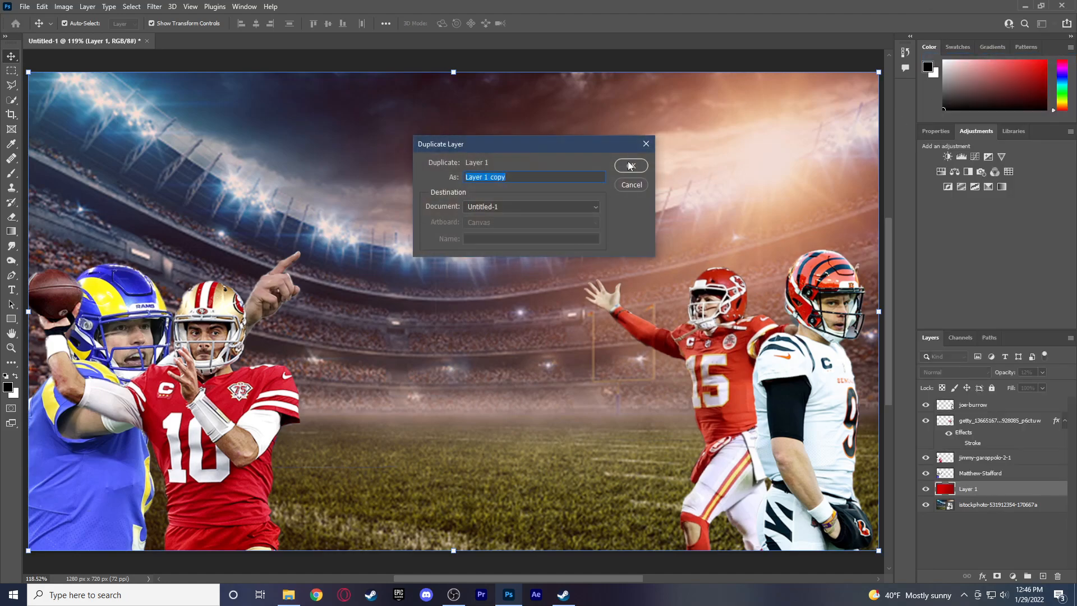
click(631, 165)
drag(989, 494, 974, 408)
click(964, 564)
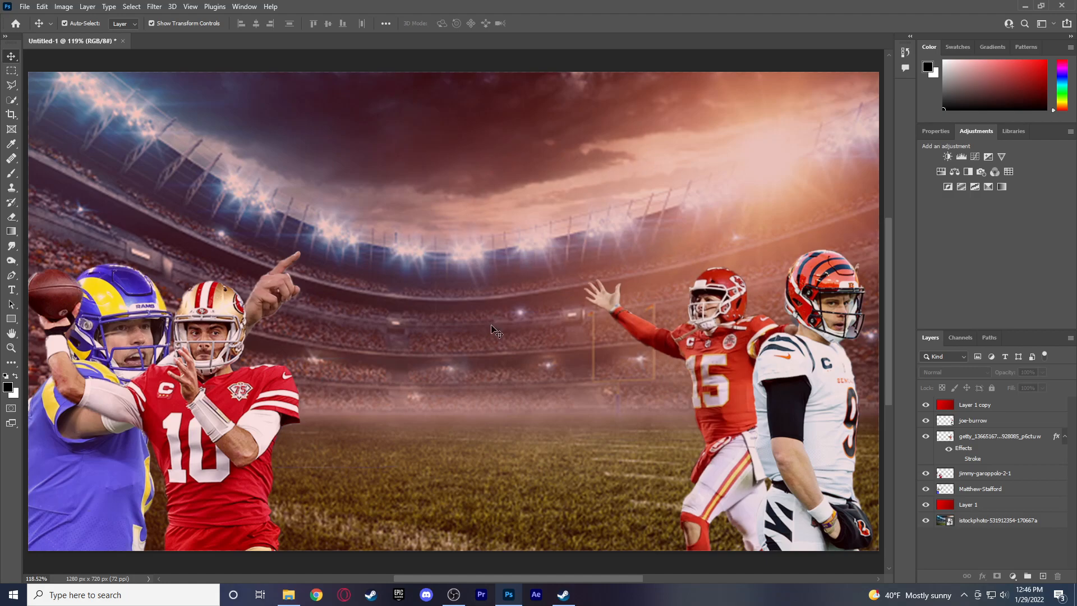
Switch to Chrome, open Google Images and search for "nfl stadium background".
click(318, 594)
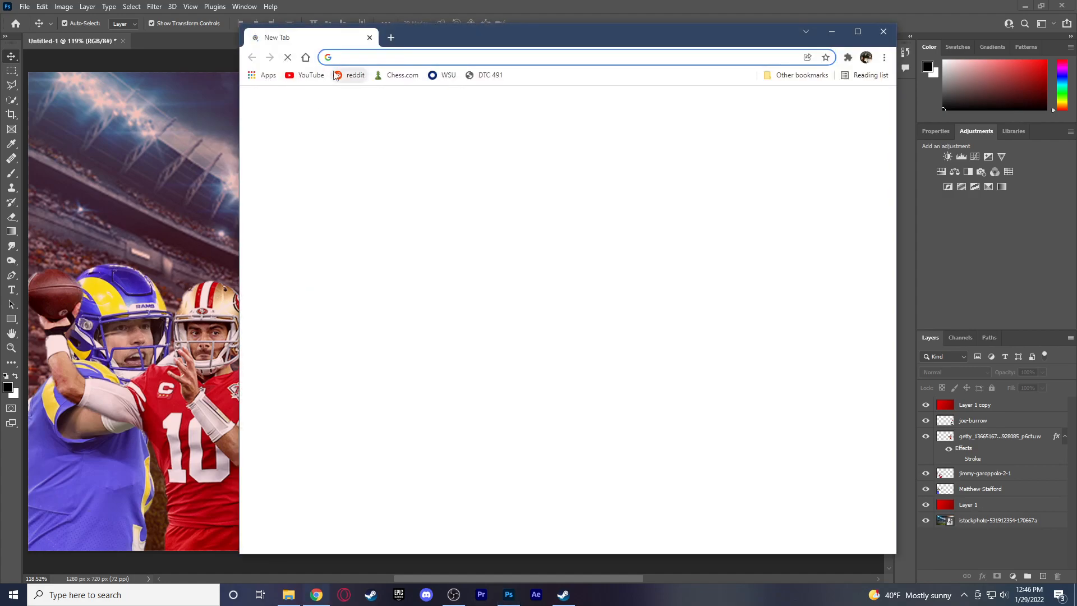
text(im)
key(Up)
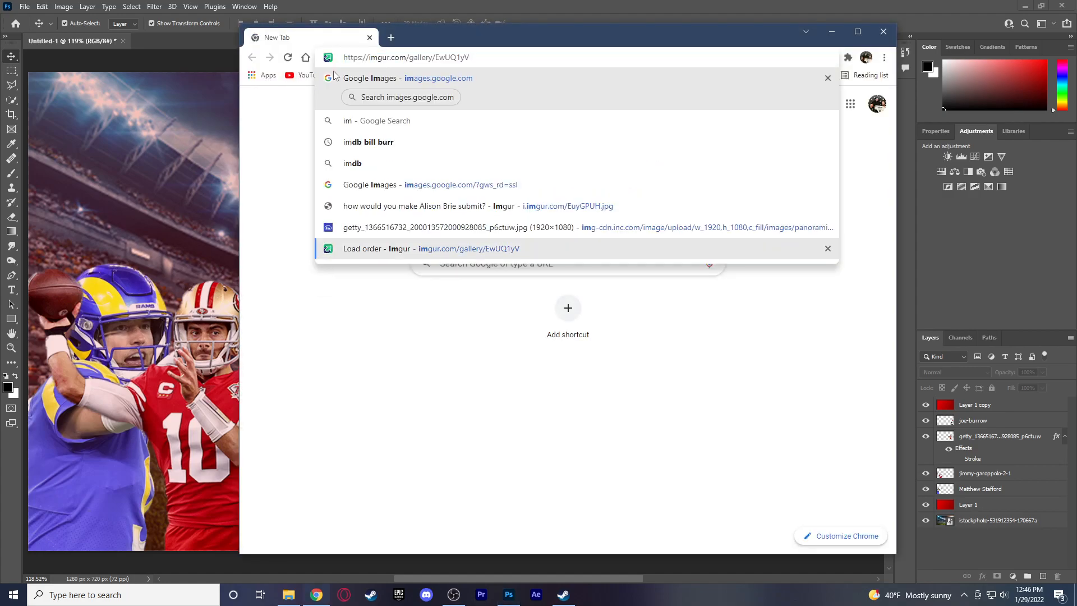
click(359, 79)
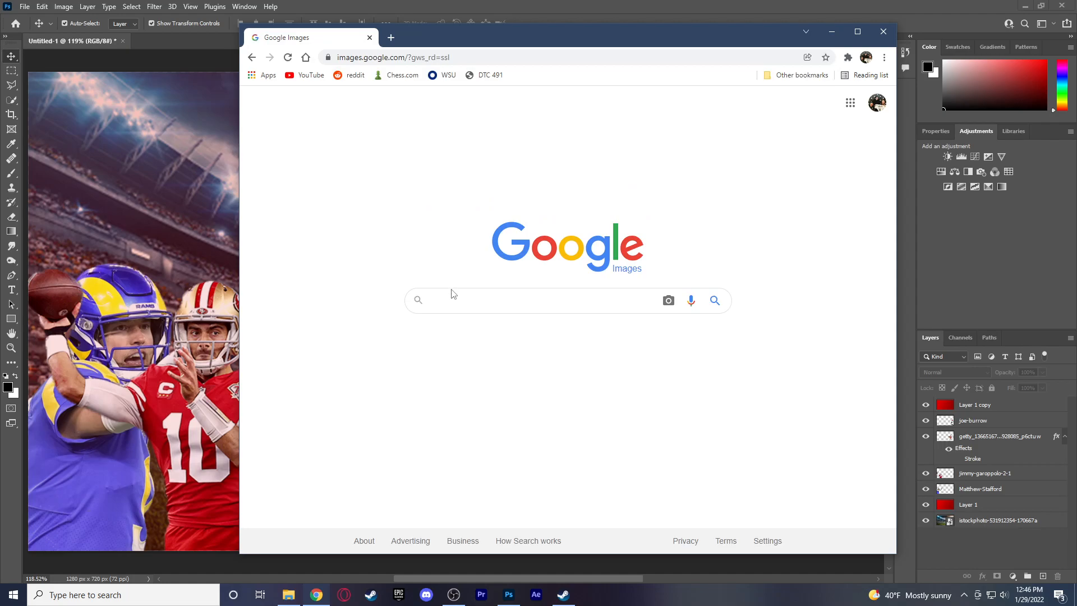
click(458, 302)
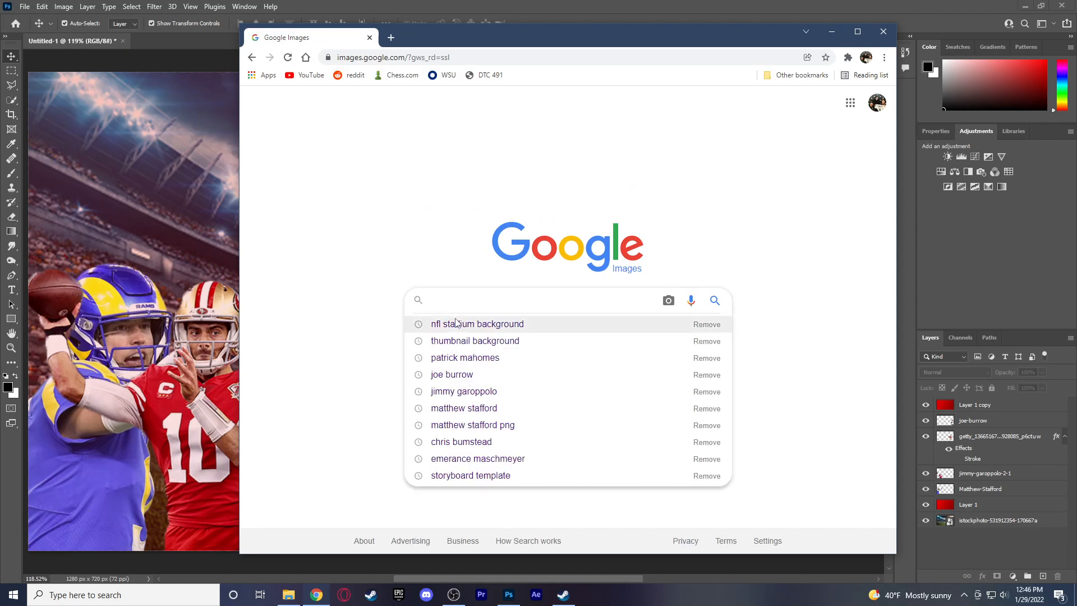
click(456, 324)
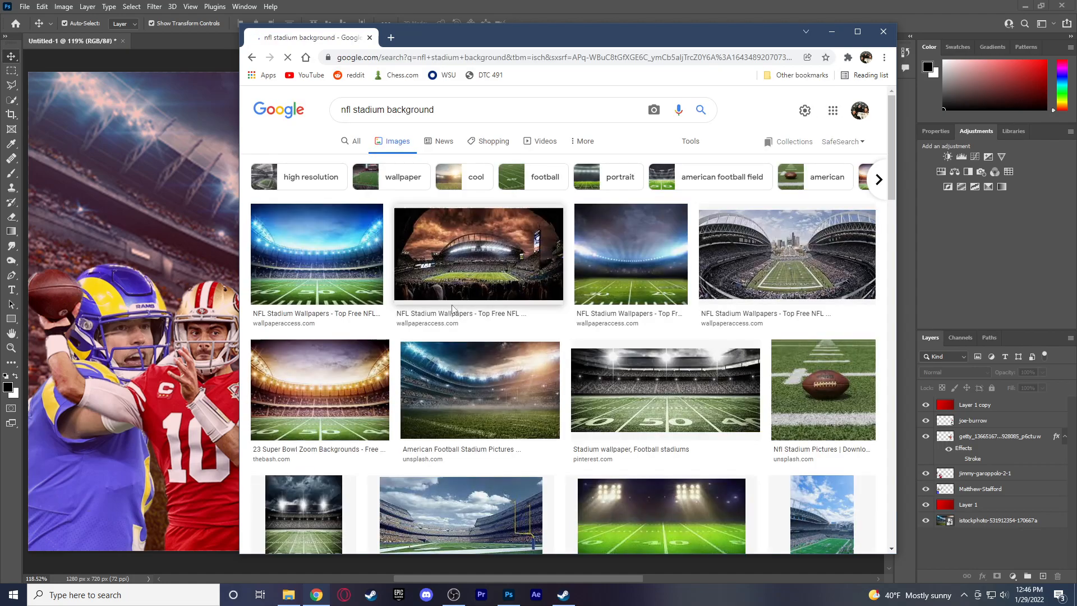
Save the golden-lit "23 Super Bowl Zoom Backgrounds" stadium image at full size to the Thumb folder, then minimize the browser.
click(337, 364)
right_click(668, 257)
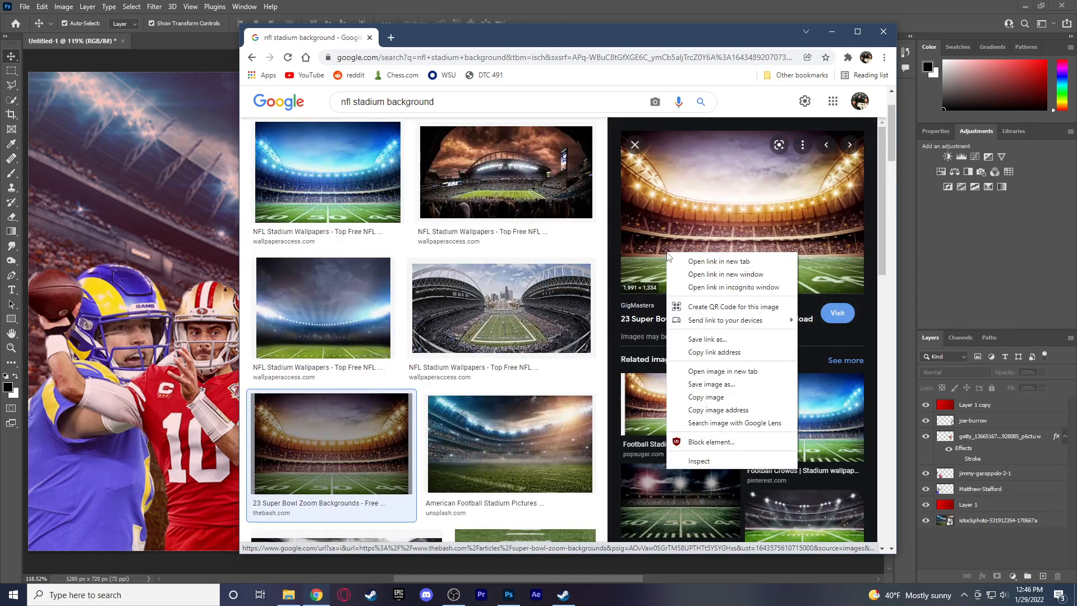
click(721, 371)
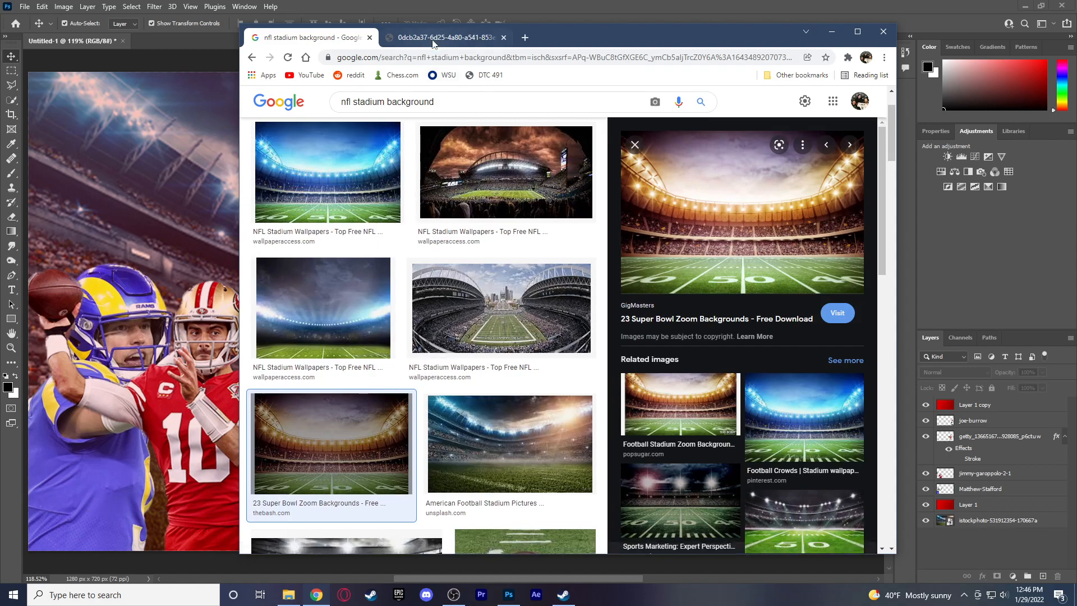
click(436, 37)
right_click(494, 243)
click(519, 264)
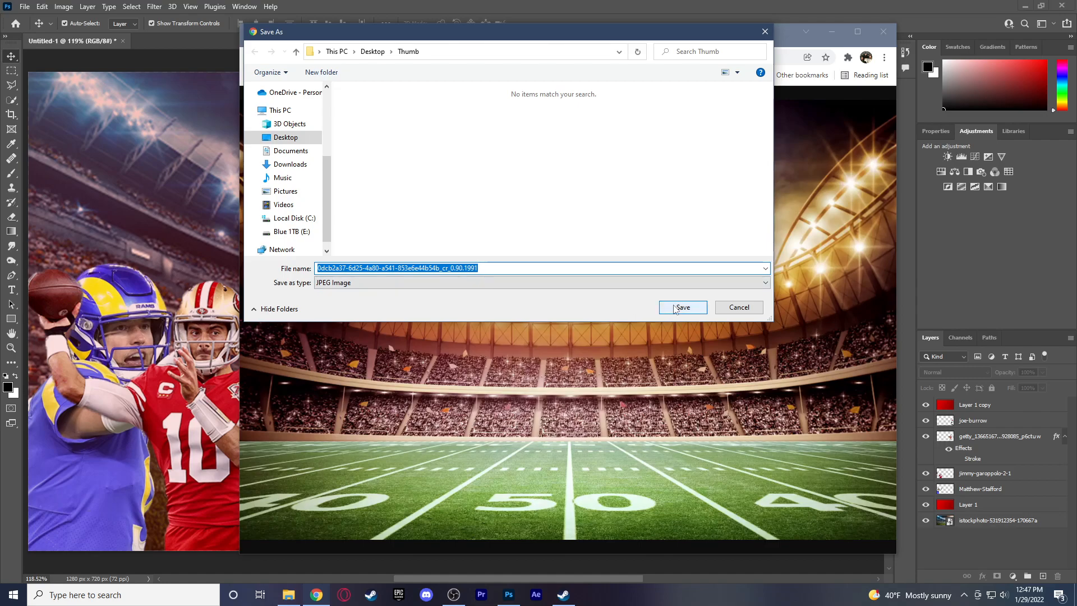
click(675, 308)
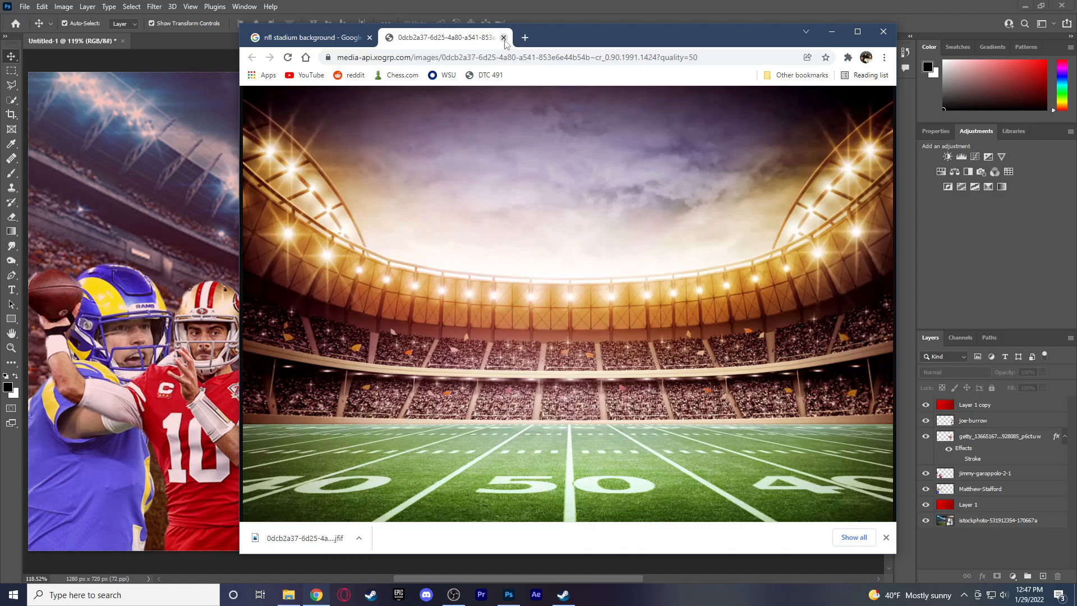
click(504, 38)
click(832, 31)
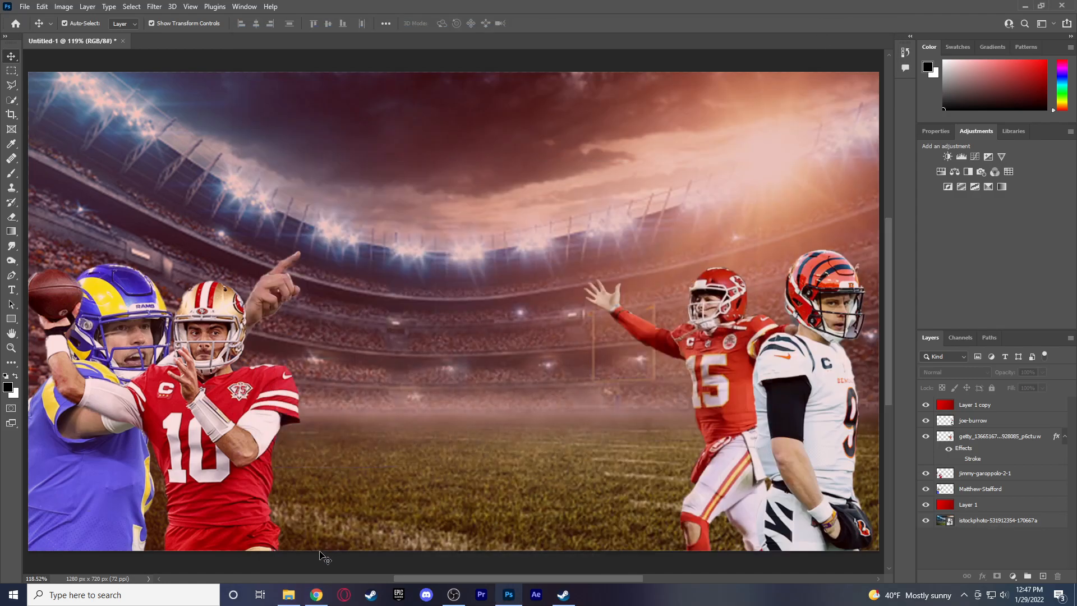
Place the downloaded golden stadium image into the thumbnail document and scale it up to cover the whole canvas.
click(289, 594)
drag(547, 291, 452, 255)
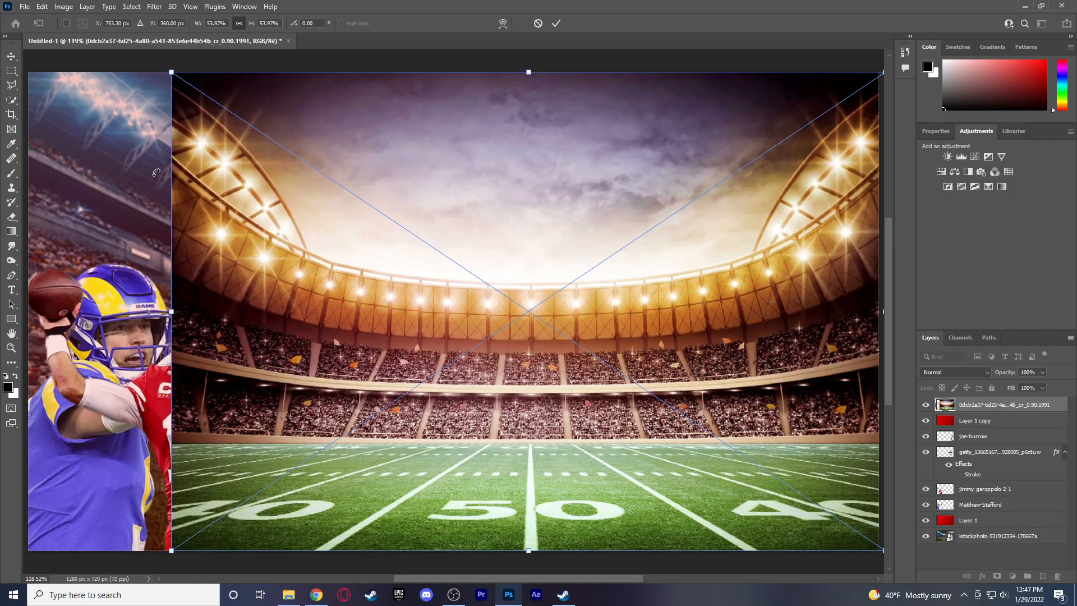
drag(172, 81, 331, 271)
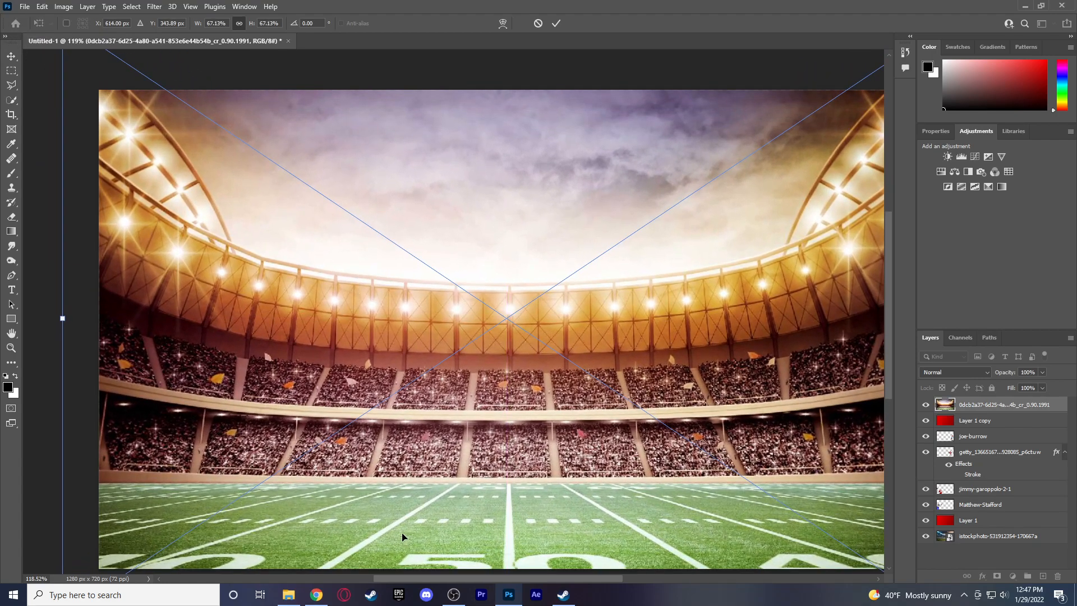
click(11, 347)
drag(301, 352, 74, 157)
click(12, 56)
drag(384, 269, 385, 265)
click(780, 307)
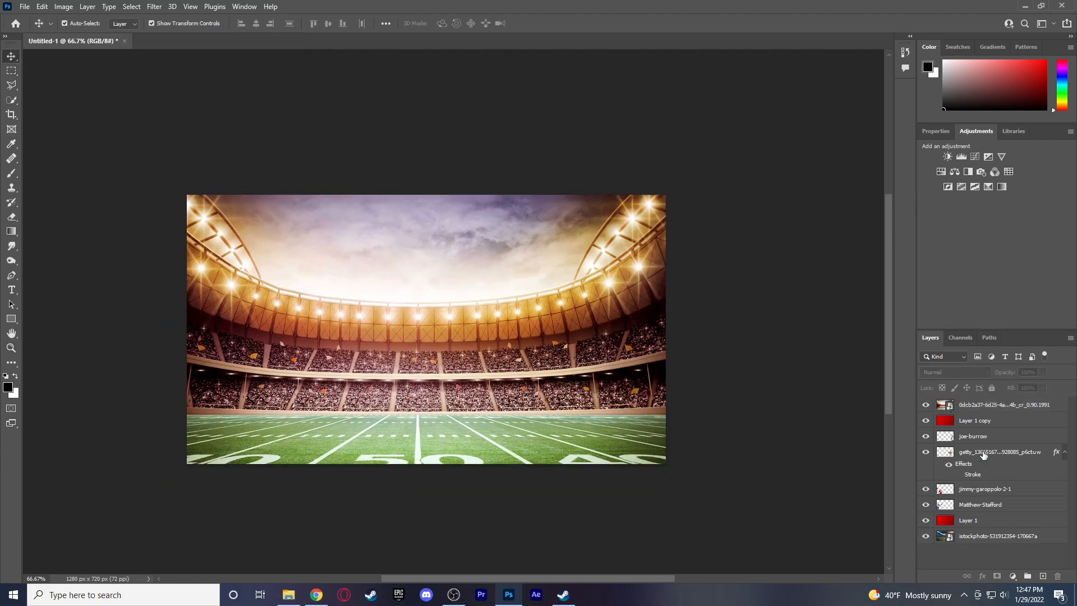
Delete the old istockphoto stadium layer and move the new stadium layer to the bottom of the layer stack.
click(983, 537)
key(Delete)
drag(996, 414, 985, 530)
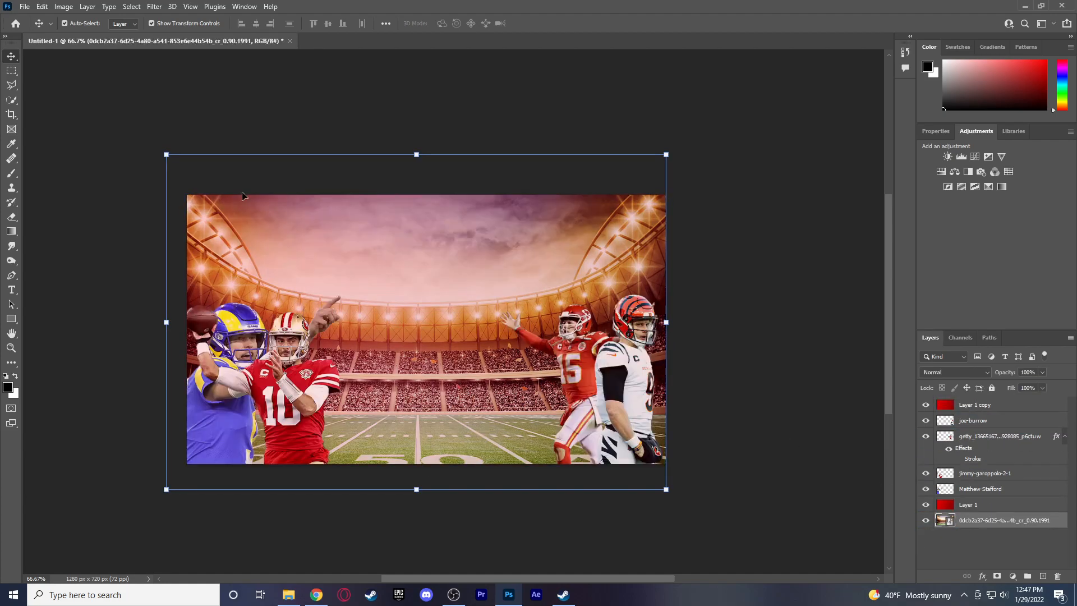
click(65, 136)
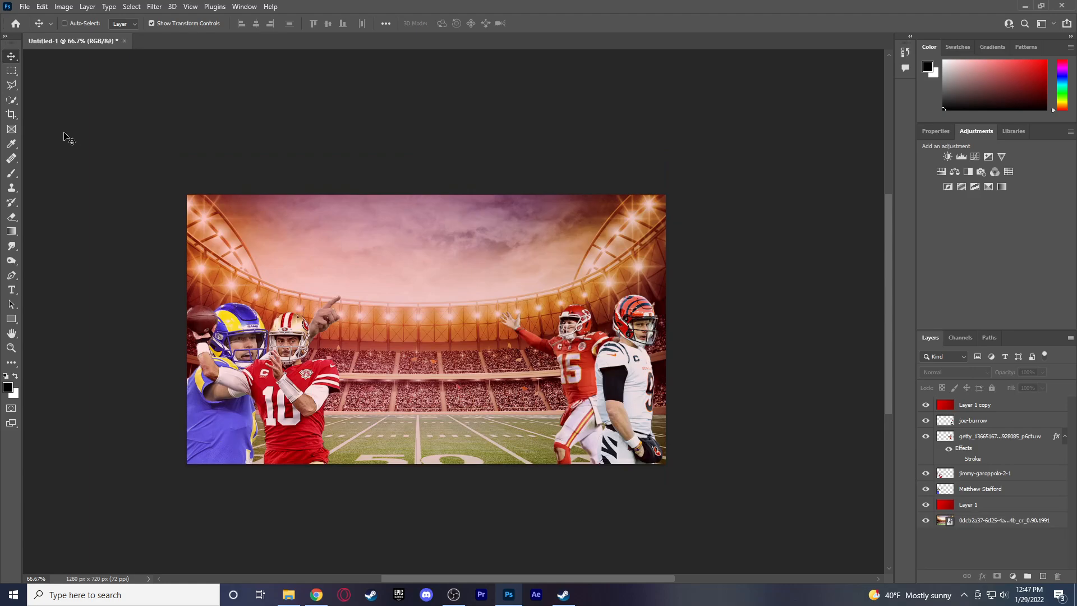
Lower the opacity of the red overlay Layer 1 copy to 7%.
key(ctrl+1)
drag(474, 581, 465, 580)
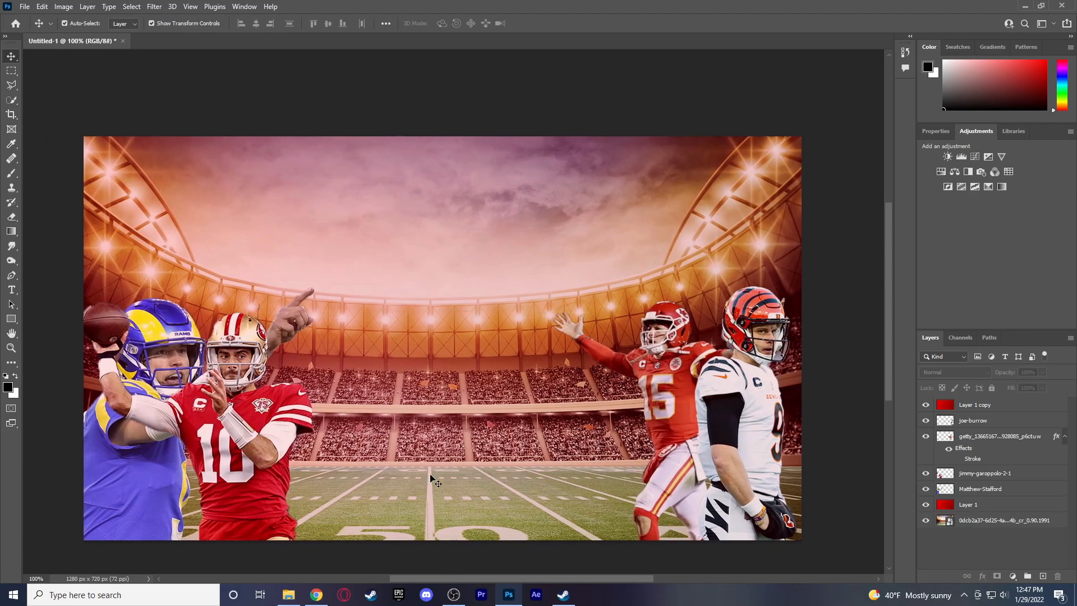
scroll(436, 482, down, 2)
click(1020, 412)
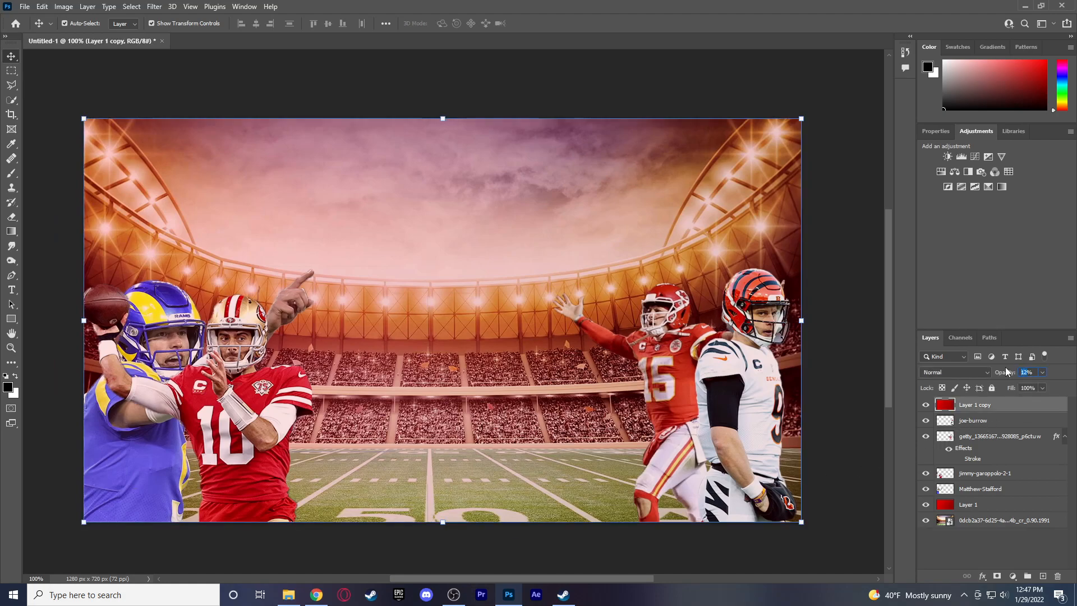
drag(1007, 372, 955, 404)
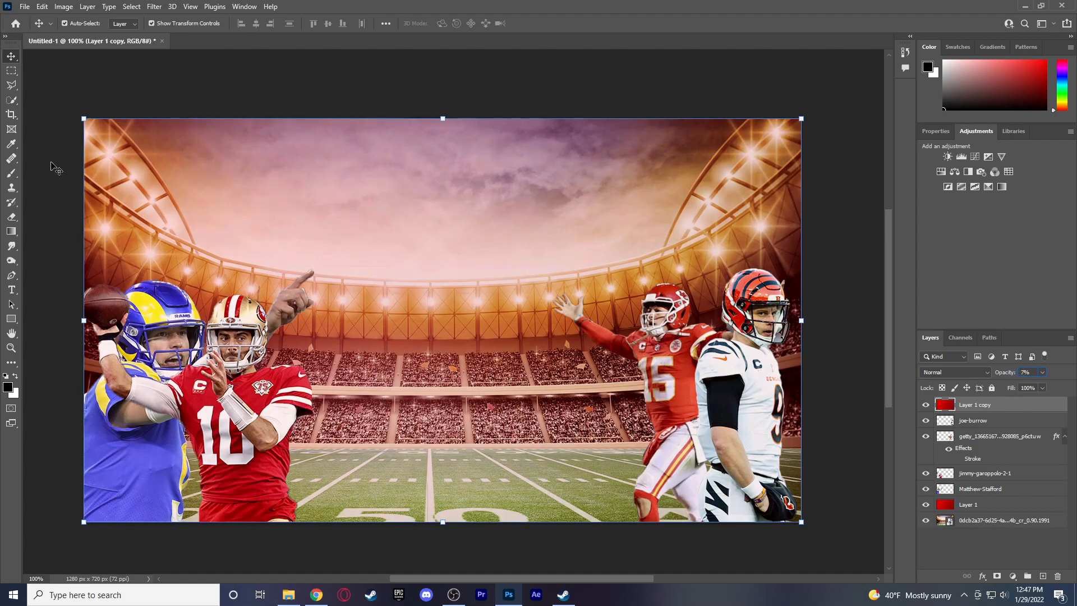
click(24, 61)
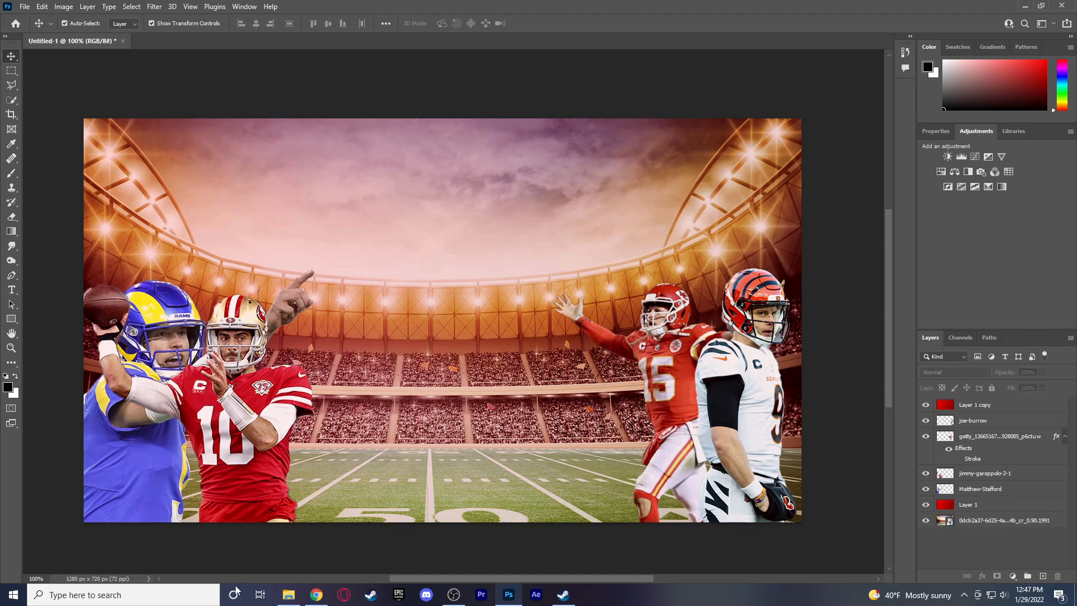
Place the WIN_20220129_12_27_09_Pro webcam photo over the middle of the thumbnail and rasterize its layer.
click(289, 595)
drag(948, 292, 352, 334)
drag(423, 326, 394, 323)
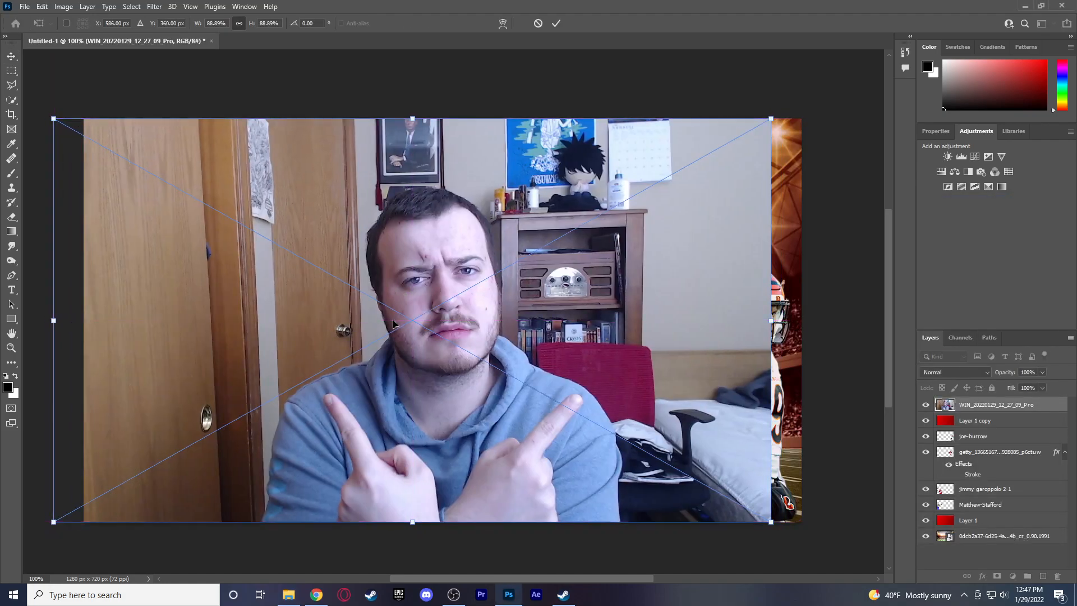
key(Return)
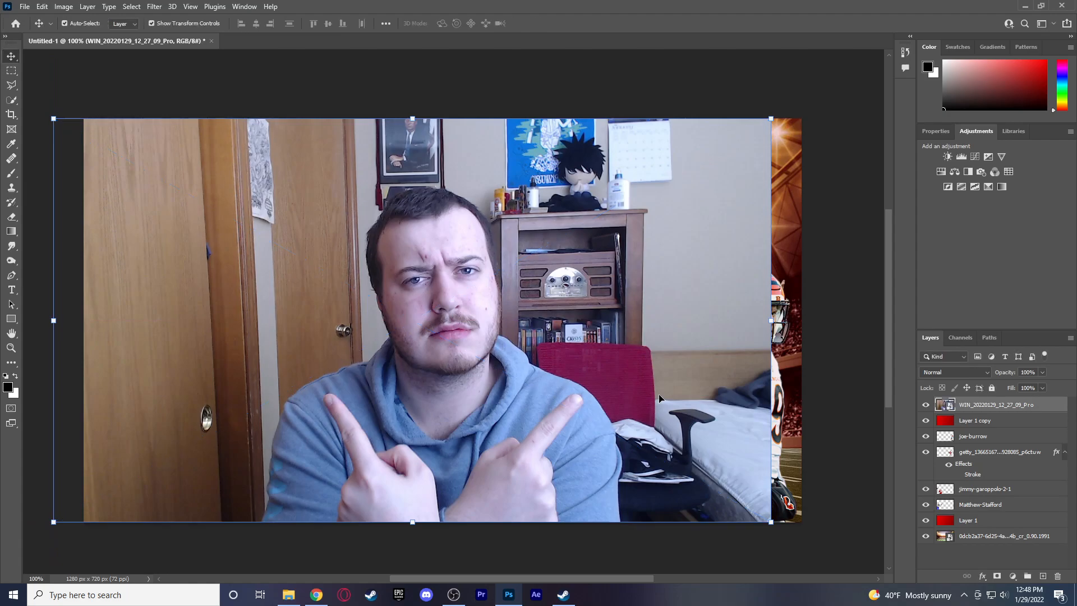
right_click(1053, 407)
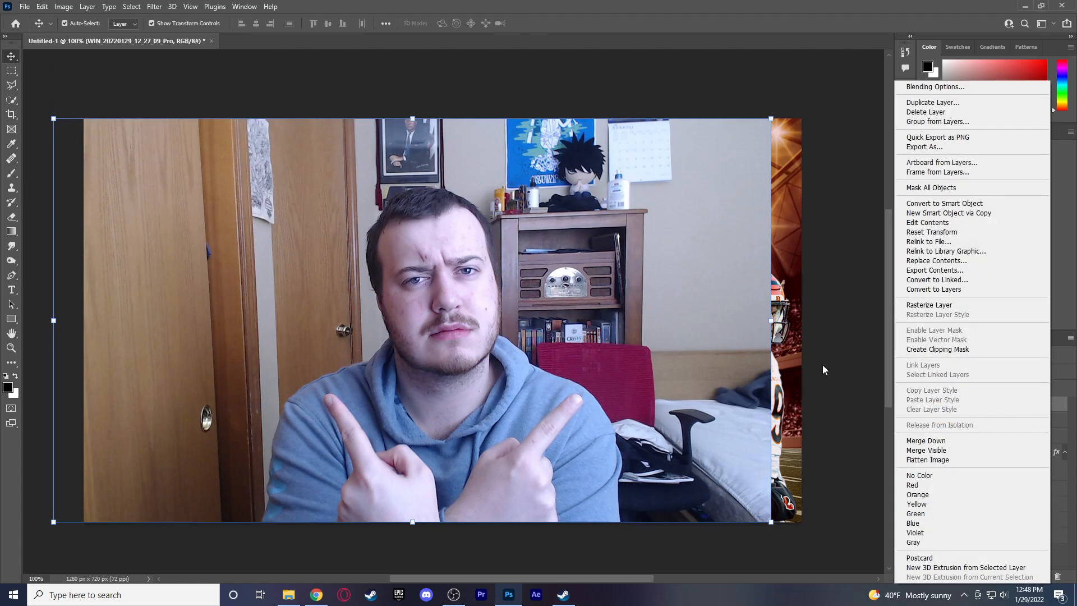
click(948, 306)
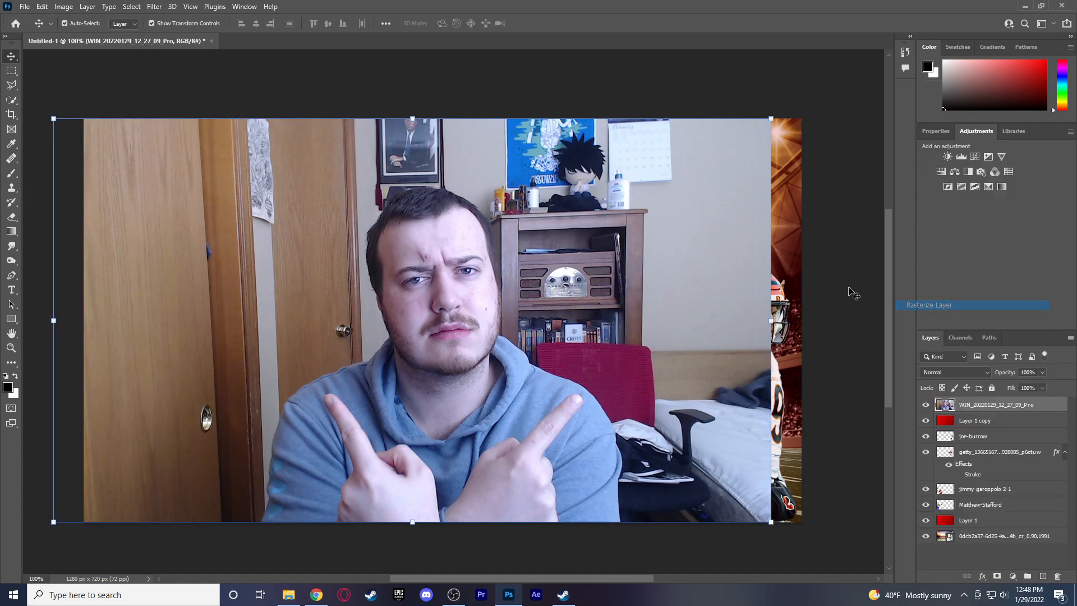
Quick-select the wooden door at the photo's left edge, delete it and deselect.
click(11, 100)
mouse_move(118, 178)
mouse_down()
mouse_move(126, 149)
mouse_move(112, 165)
mouse_move(195, 141)
mouse_move(201, 160)
mouse_move(219, 133)
mouse_move(214, 172)
mouse_move(173, 259)
mouse_up()
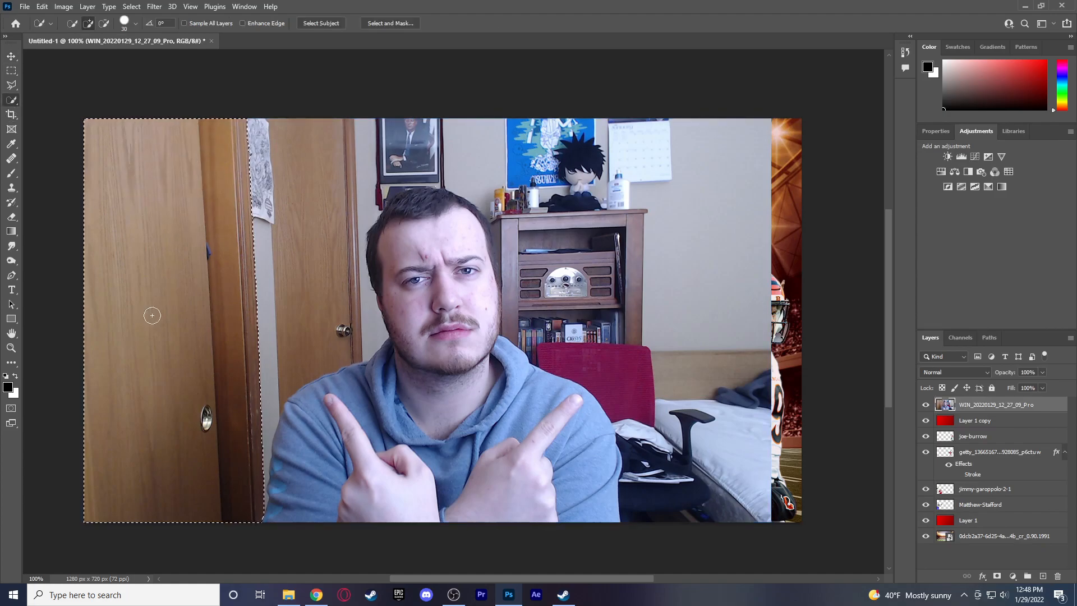
key(Delete)
key(ctrl+d)
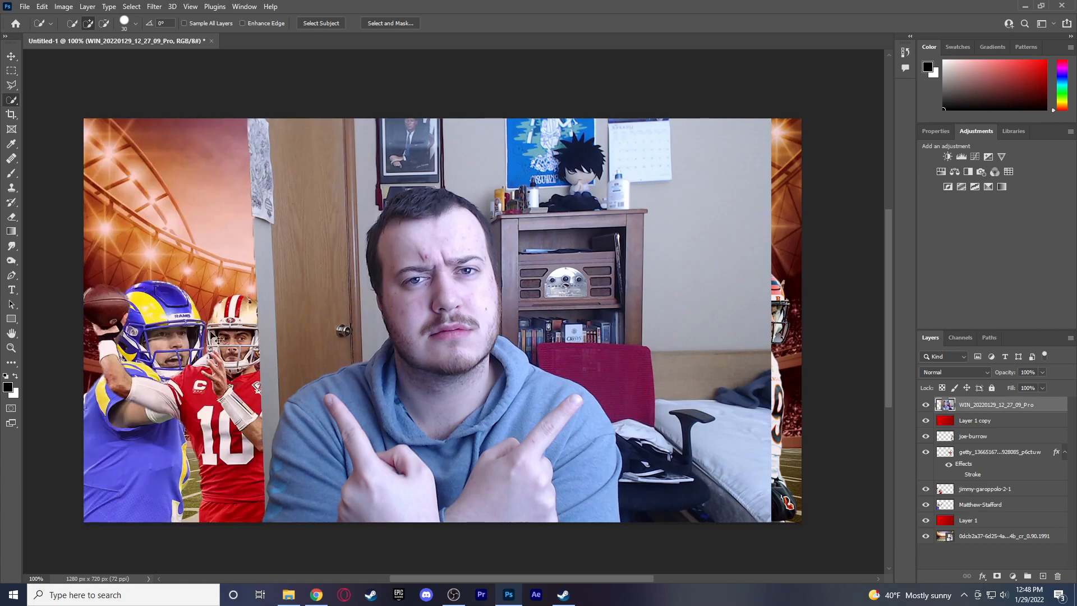
Quick-select and delete the wall, posters, red chair, bed and shelf to the right of the man in the webcam photo.
mouse_move(675, 505)
mouse_down()
mouse_move(654, 435)
mouse_move(623, 388)
mouse_move(672, 391)
mouse_move(752, 484)
mouse_move(743, 432)
mouse_move(679, 347)
mouse_move(663, 279)
mouse_up()
mouse_move(655, 180)
mouse_down()
mouse_move(630, 150)
mouse_move(603, 158)
mouse_move(650, 129)
mouse_move(599, 186)
mouse_move(565, 136)
mouse_move(551, 133)
mouse_move(533, 176)
mouse_up()
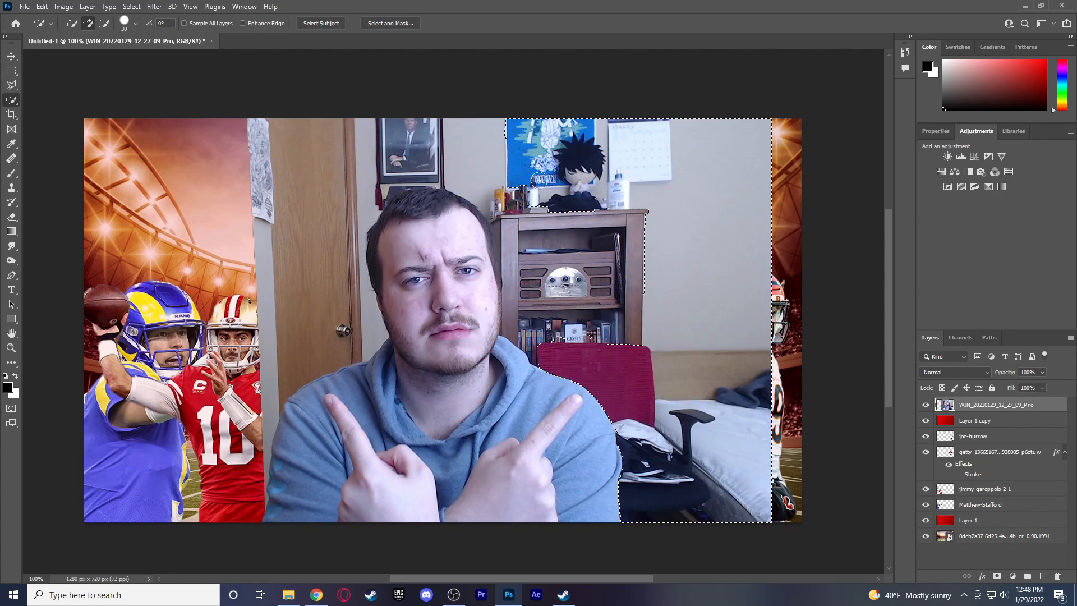
key(ctrl+x)
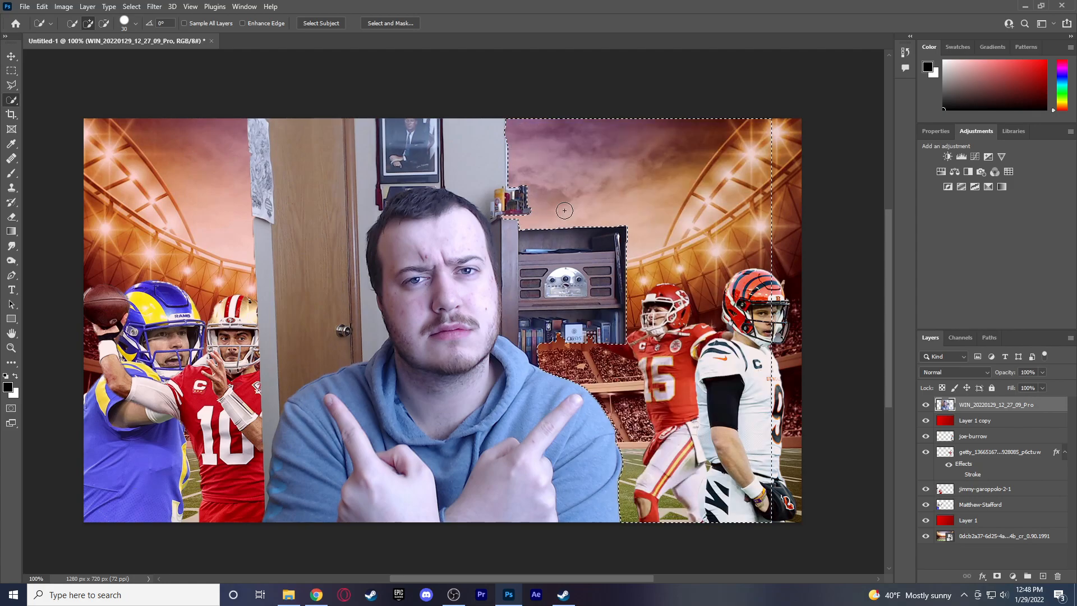
mouse_move(526, 184)
mouse_down()
mouse_move(542, 273)
mouse_move(612, 264)
mouse_move(615, 335)
mouse_move(571, 338)
mouse_up()
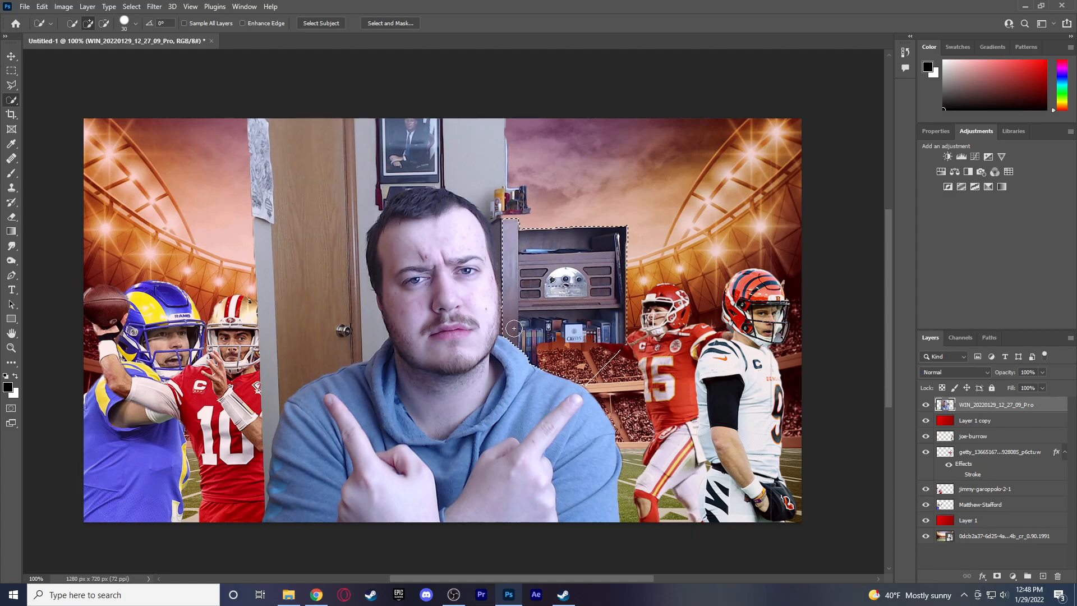
mouse_move(516, 307)
mouse_down()
mouse_move(502, 222)
mouse_move(519, 196)
mouse_move(532, 231)
mouse_up()
key(ctrl+z)
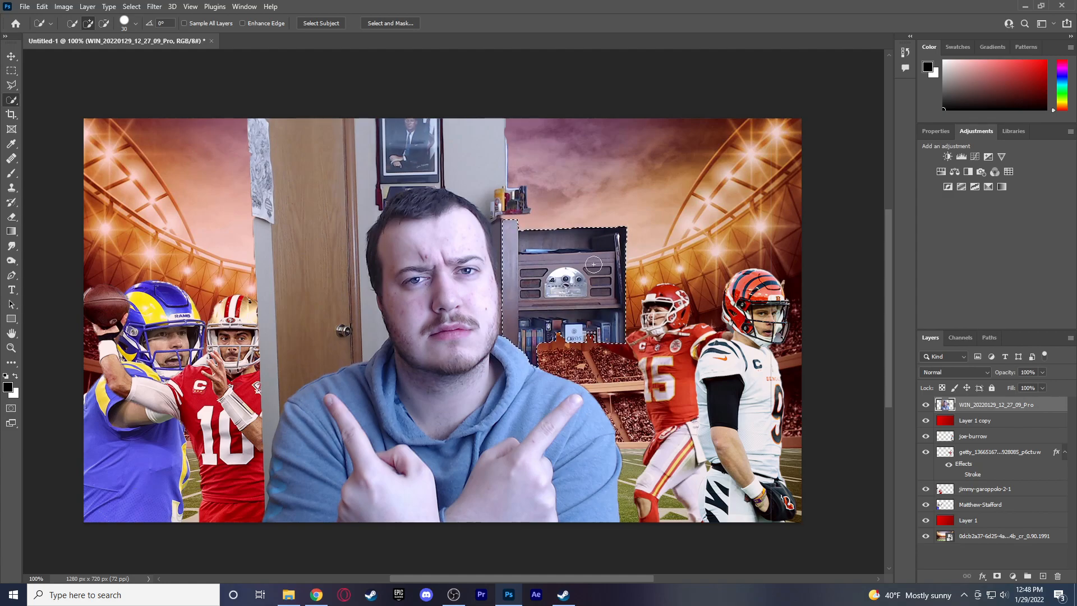
key(Delete)
Quick-select and delete the wall above the man's head and the remaining door and wall strips on his left side.
mouse_move(474, 135)
mouse_down()
mouse_move(480, 164)
mouse_move(434, 134)
mouse_move(372, 134)
mouse_move(474, 147)
mouse_move(427, 155)
mouse_move(455, 164)
mouse_move(414, 164)
mouse_move(448, 172)
mouse_move(409, 179)
mouse_up()
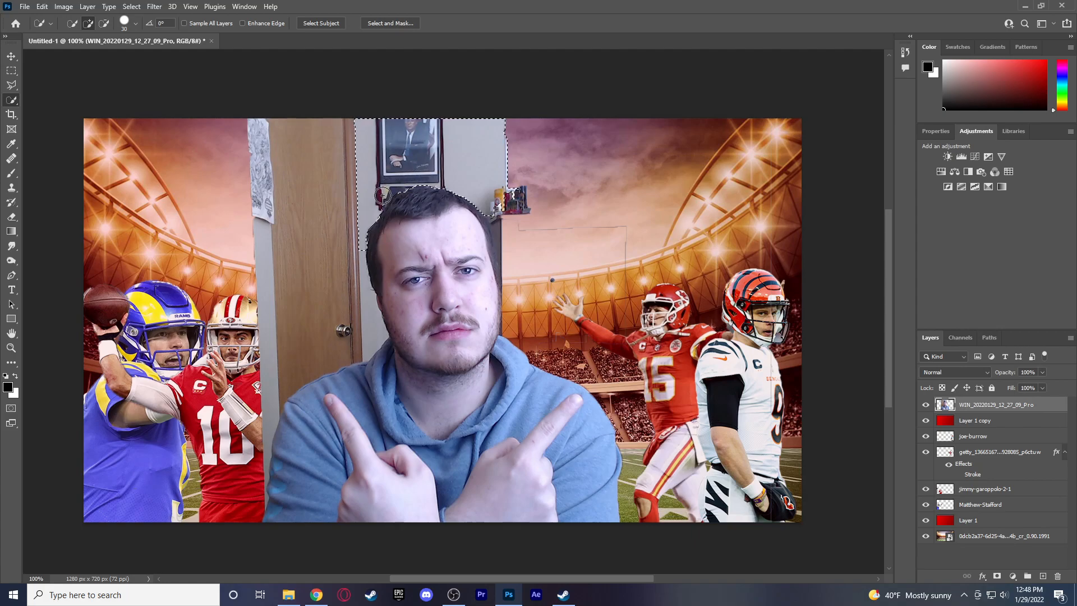
key(ctrl+x)
mouse_move(268, 235)
mouse_down()
mouse_move(288, 190)
mouse_move(275, 226)
mouse_up()
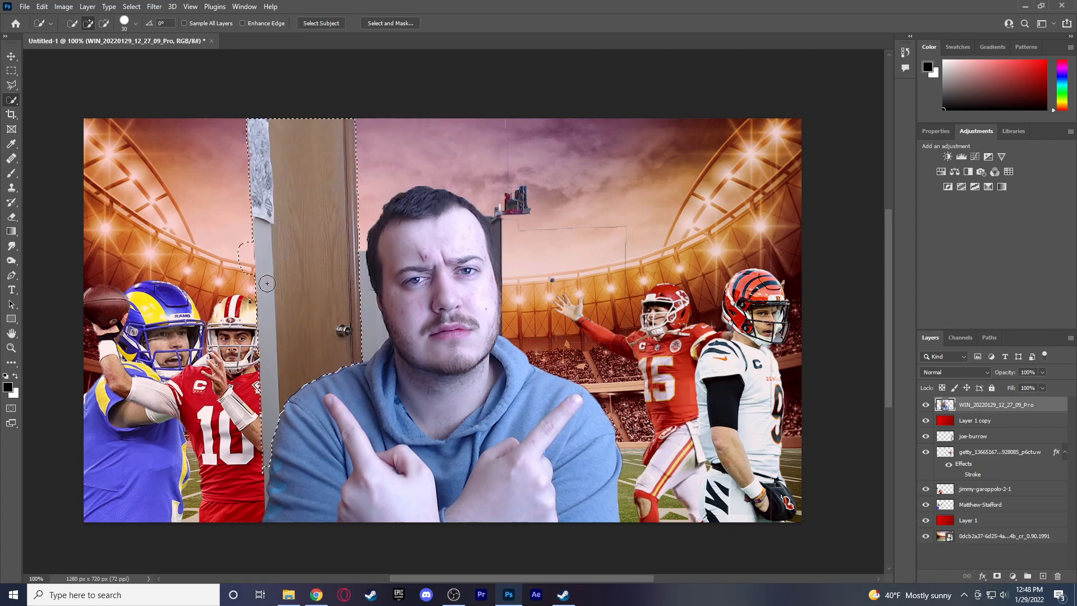
alt+click(243, 251)
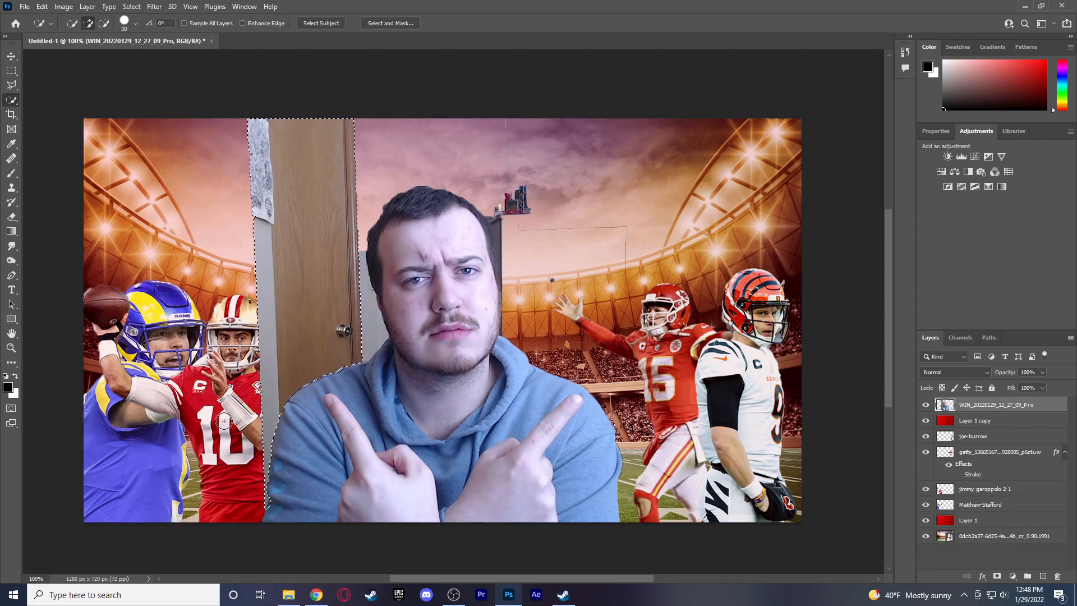
key(Delete)
key(ctrl+d)
mouse_move(370, 383)
mouse_down()
mouse_move(365, 280)
mouse_move(370, 322)
mouse_up()
key(Delete)
key(ctrl+d)
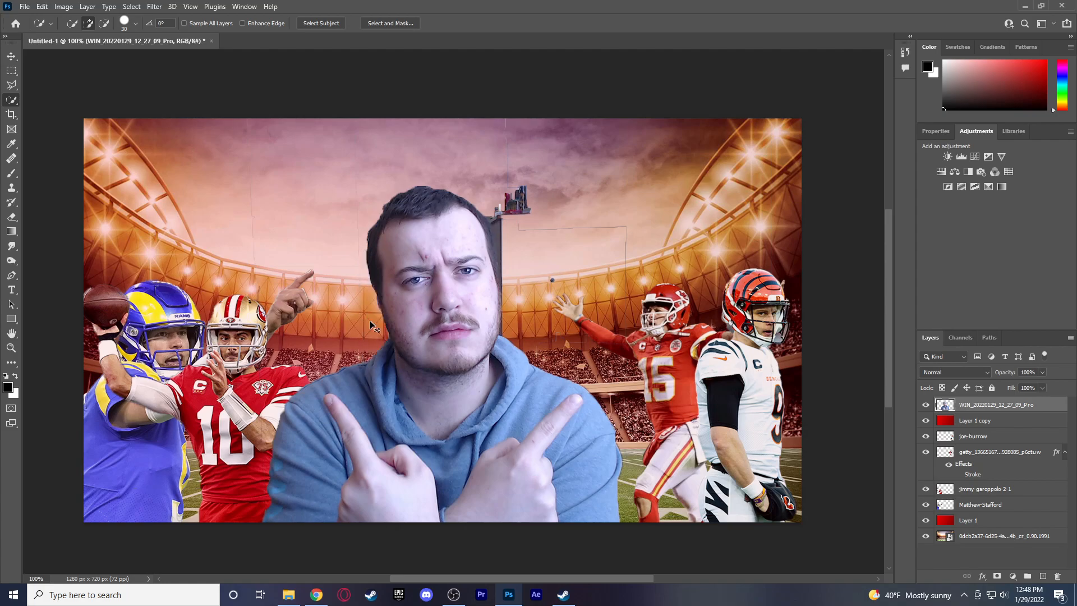
Delete the shelf remnant above the man's head and erase the dark strip and stray wall lines beside it.
drag(512, 204, 521, 195)
key(Delete)
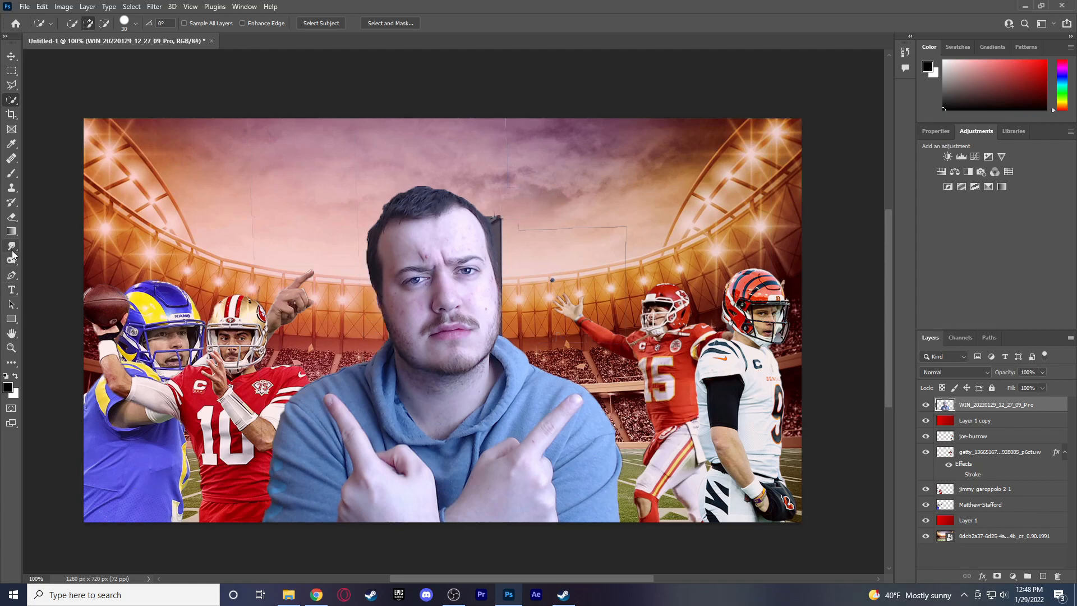
click(12, 217)
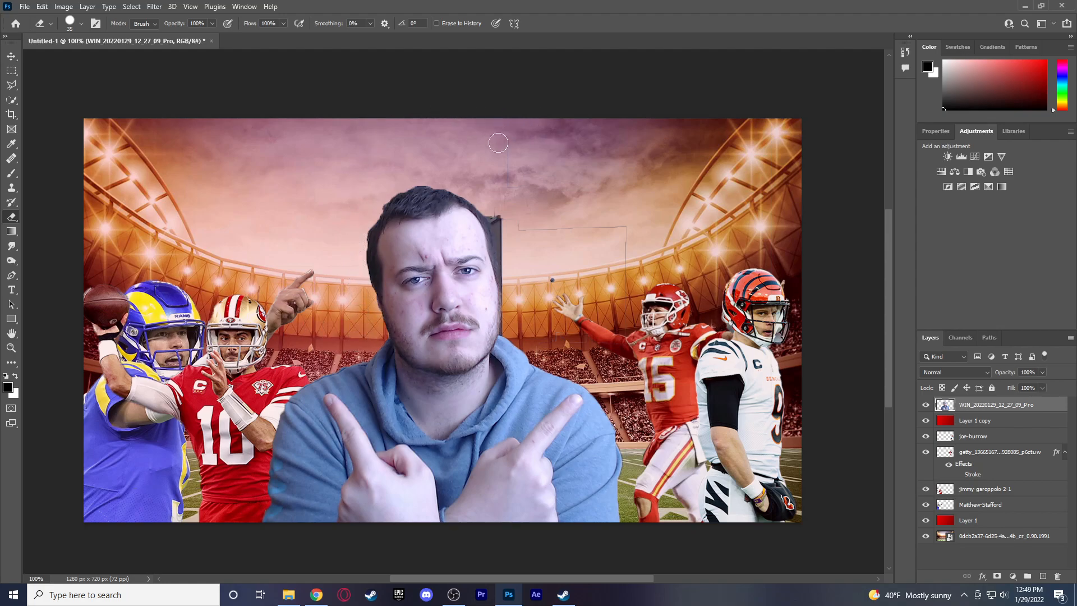
drag(506, 205, 505, 225)
drag(493, 215, 507, 255)
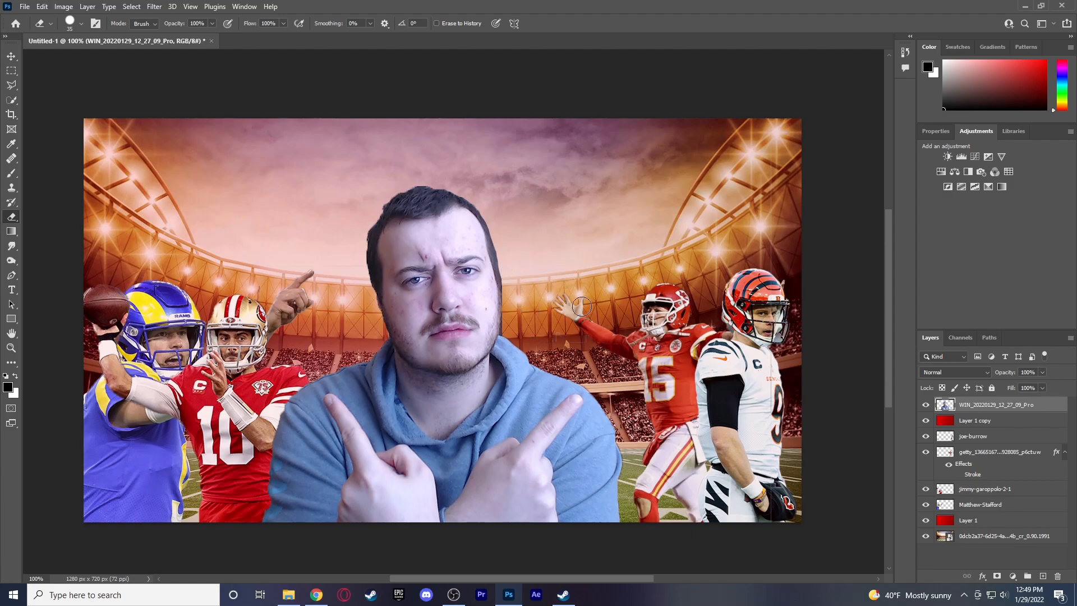
Scale the webcam portrait to about 84.6% and position it centrally along the thumbnail's bottom edge.
click(10, 56)
drag(765, 124, 733, 141)
mouse_move(494, 285)
mouse_down()
mouse_move(520, 289)
mouse_move(501, 291)
mouse_up()
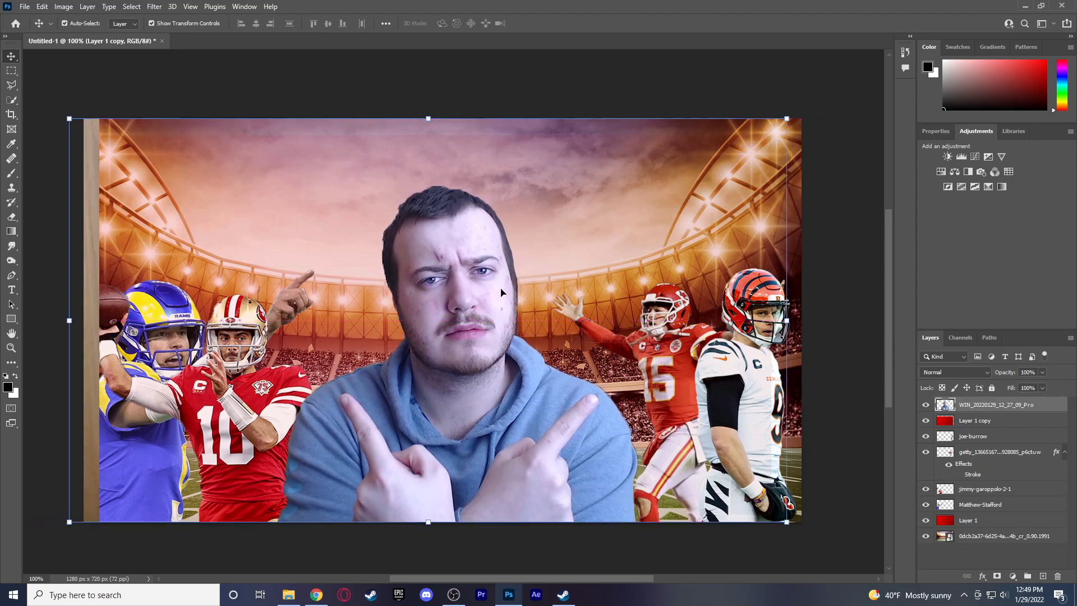
drag(787, 118, 676, 180)
drag(417, 291, 475, 292)
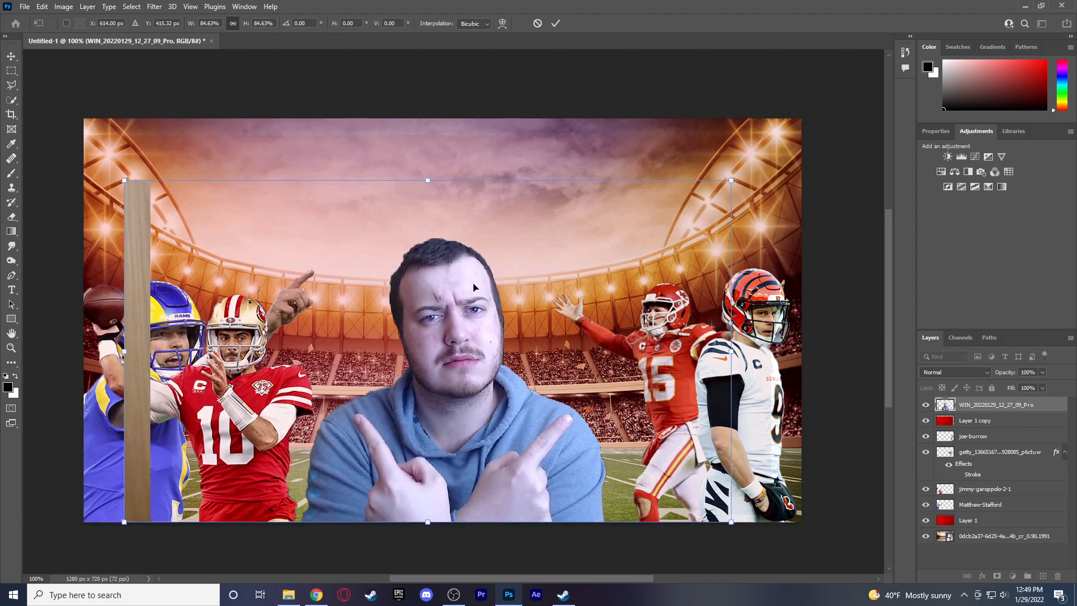
key(Return)
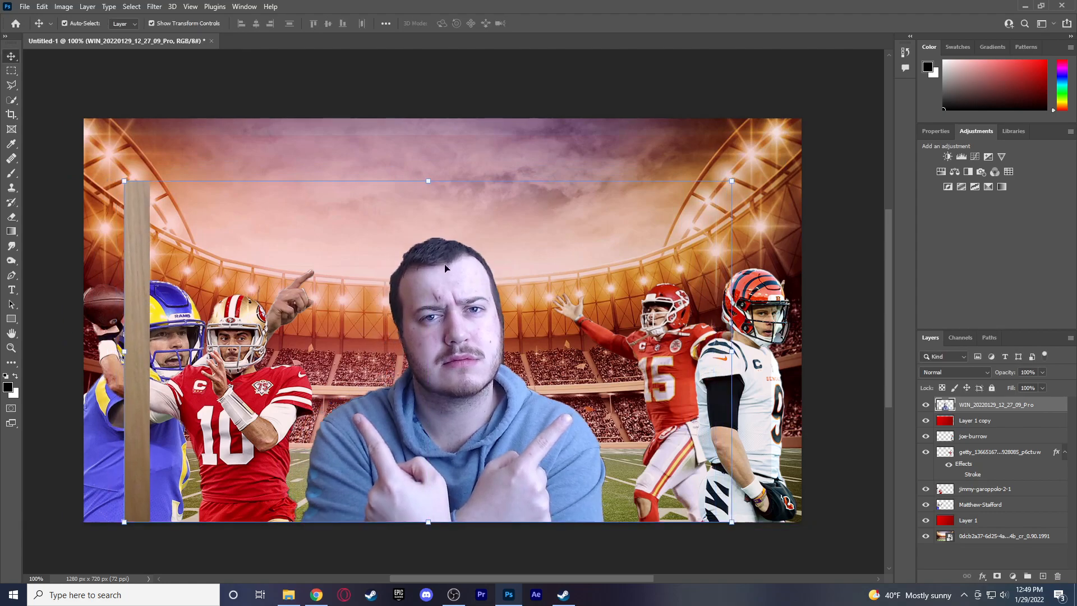
Erase the wooden door strip remaining at the webcam layer's left edge and deselect the layer.
click(11, 217)
drag(149, 187, 137, 298)
mouse_move(115, 341)
mouse_down()
mouse_move(142, 289)
mouse_move(161, 290)
mouse_move(142, 397)
mouse_move(109, 450)
mouse_move(138, 541)
mouse_up()
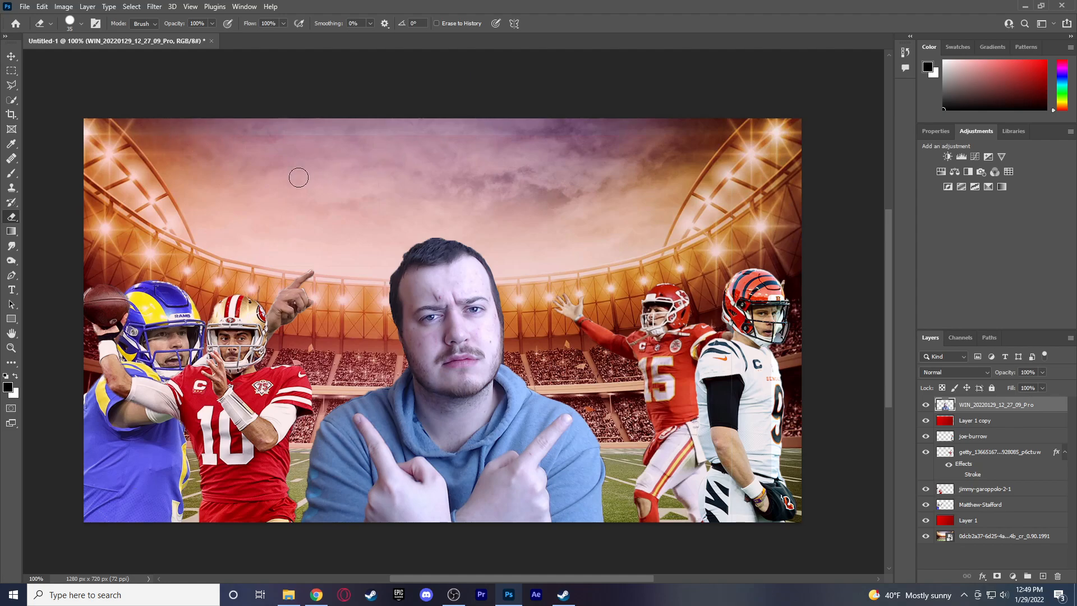
click(12, 56)
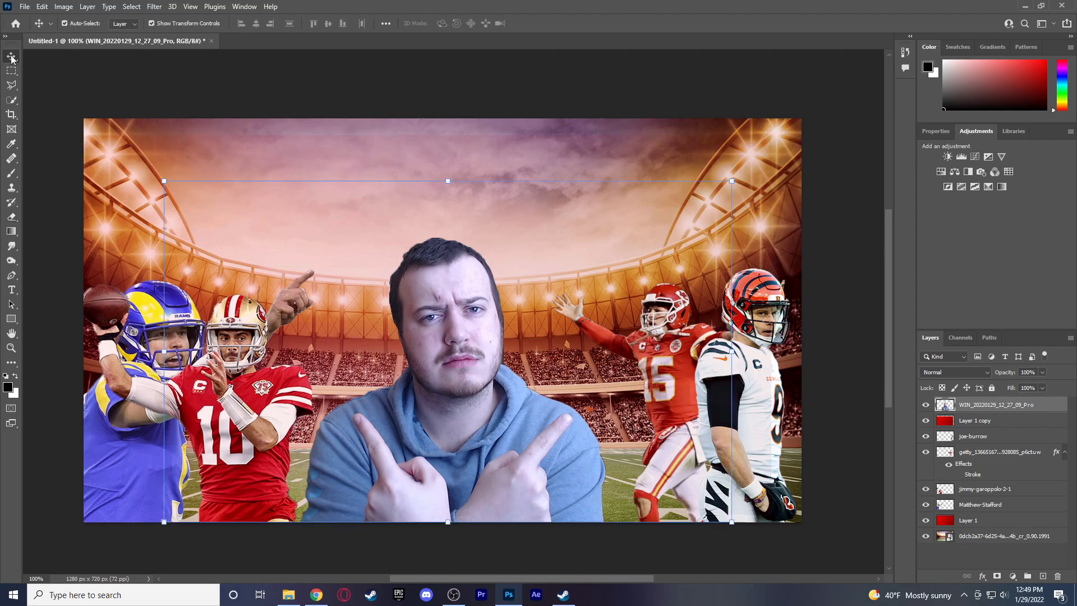
click(62, 90)
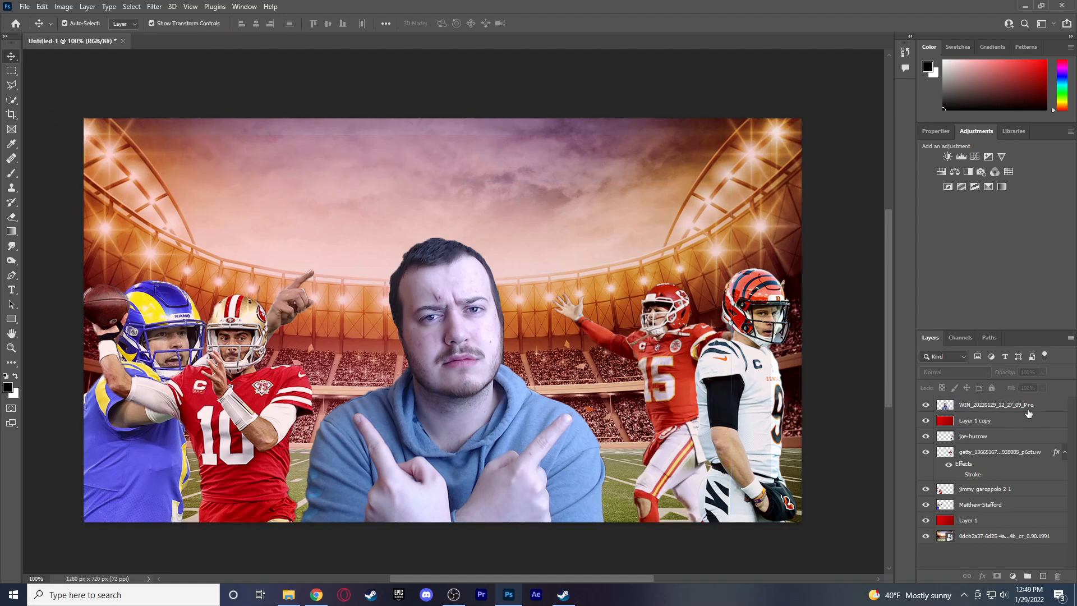
Add a drop shadow without a stroke to the webcam portrait layer and erase the stray shadowed remnants around the man.
click(1048, 406)
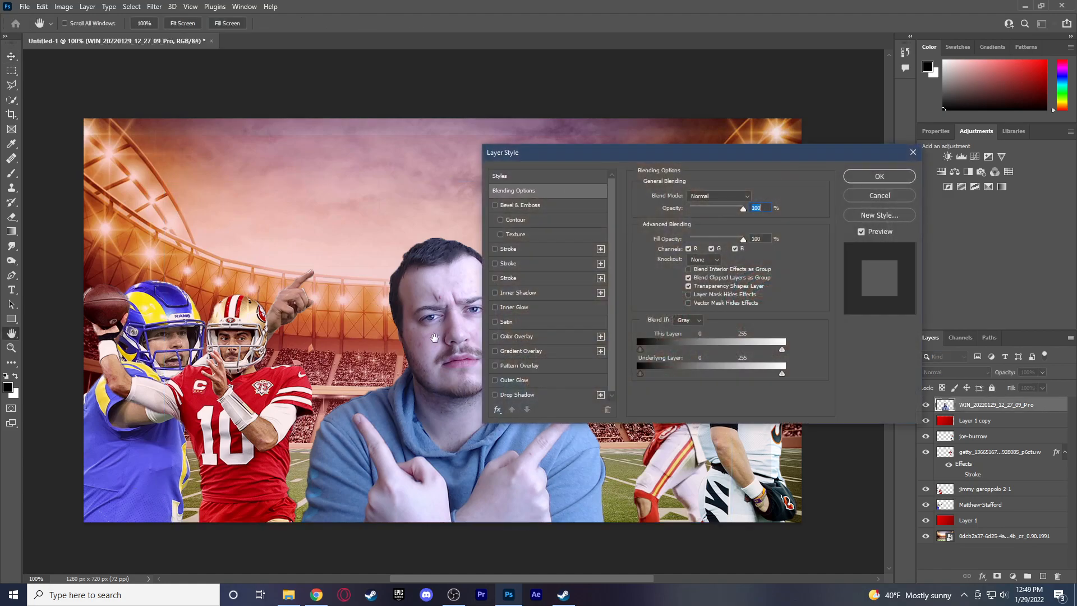
click(495, 395)
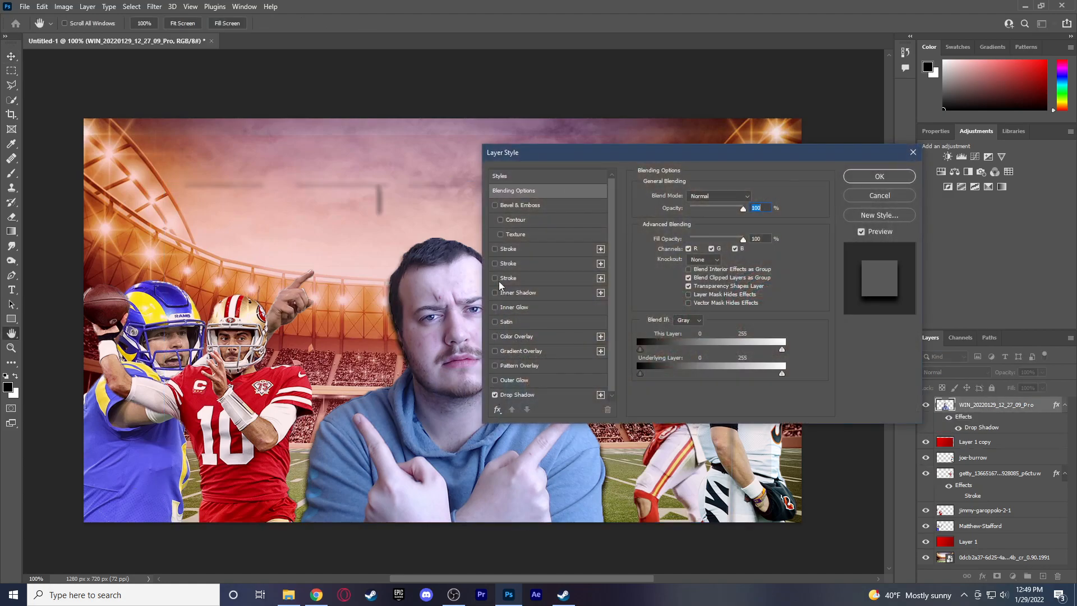
click(495, 265)
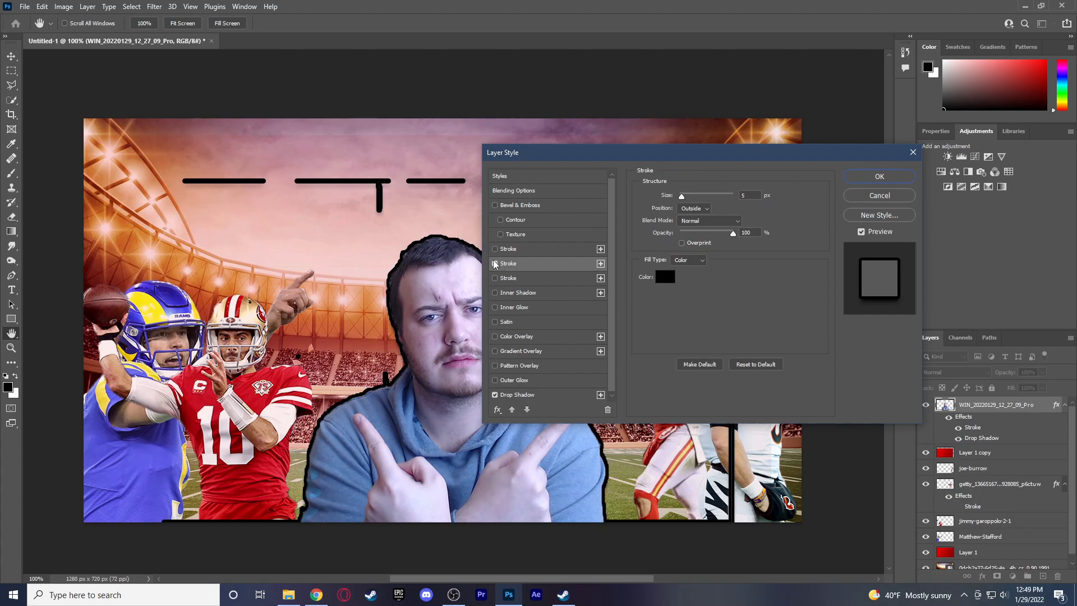
click(495, 264)
click(855, 176)
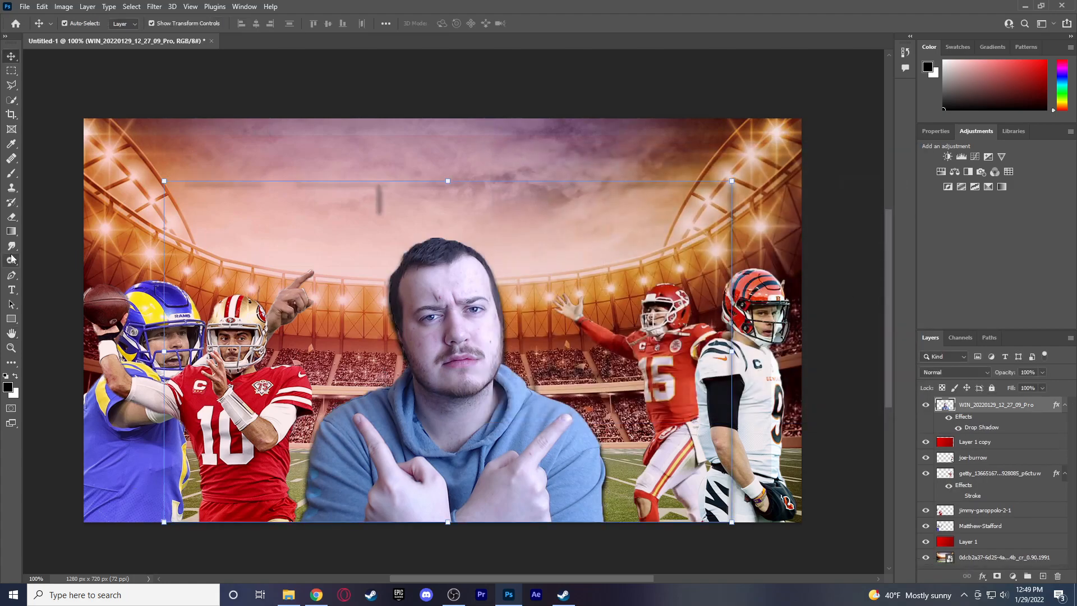
click(12, 217)
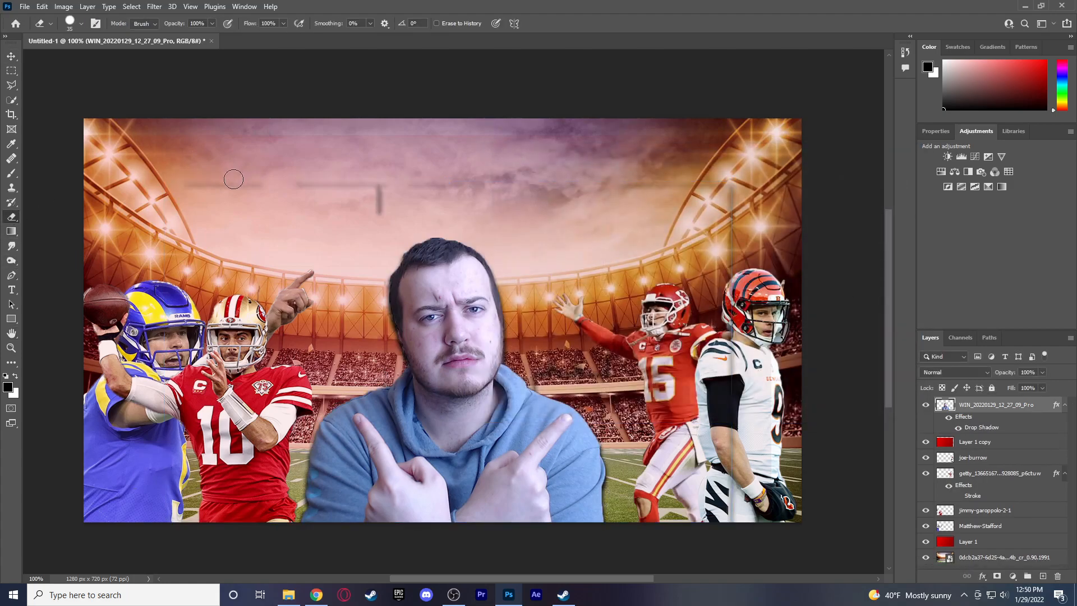
mouse_move(242, 186)
mouse_down()
mouse_move(404, 175)
mouse_move(319, 211)
mouse_move(463, 202)
mouse_move(420, 198)
mouse_move(422, 175)
mouse_move(705, 183)
mouse_move(551, 204)
mouse_move(789, 202)
mouse_move(726, 186)
mouse_move(729, 300)
mouse_up()
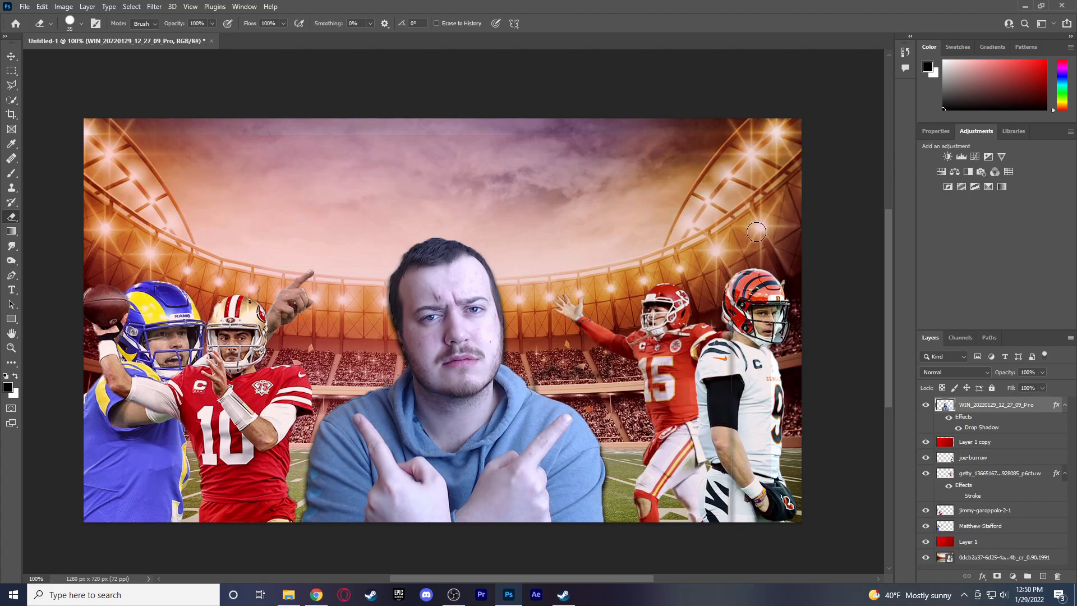
click(1003, 446)
key(v)
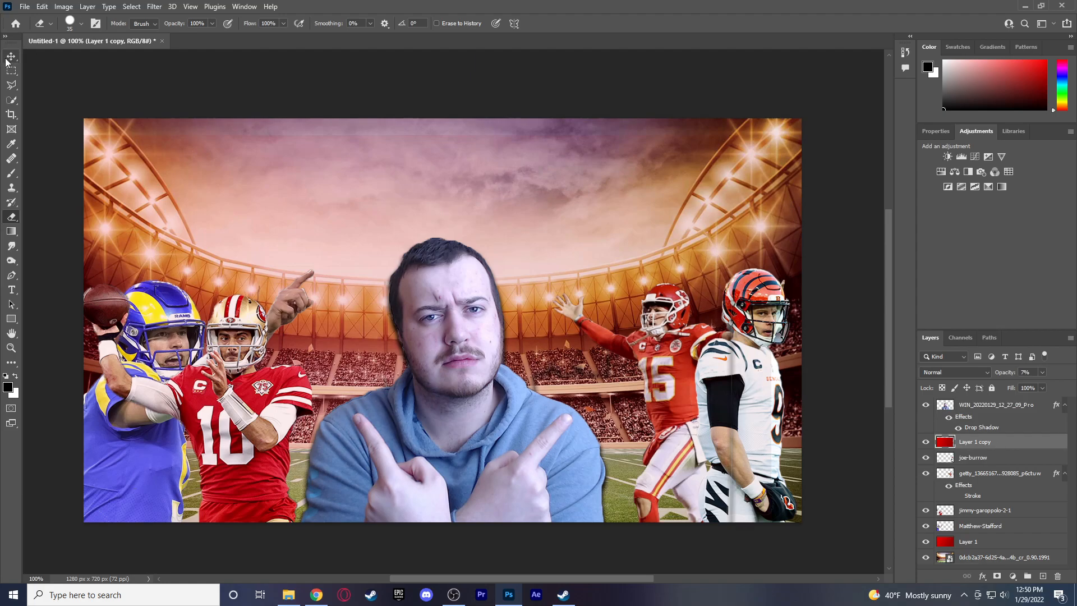
drag(271, 174, 315, 164)
drag(389, 179, 366, 174)
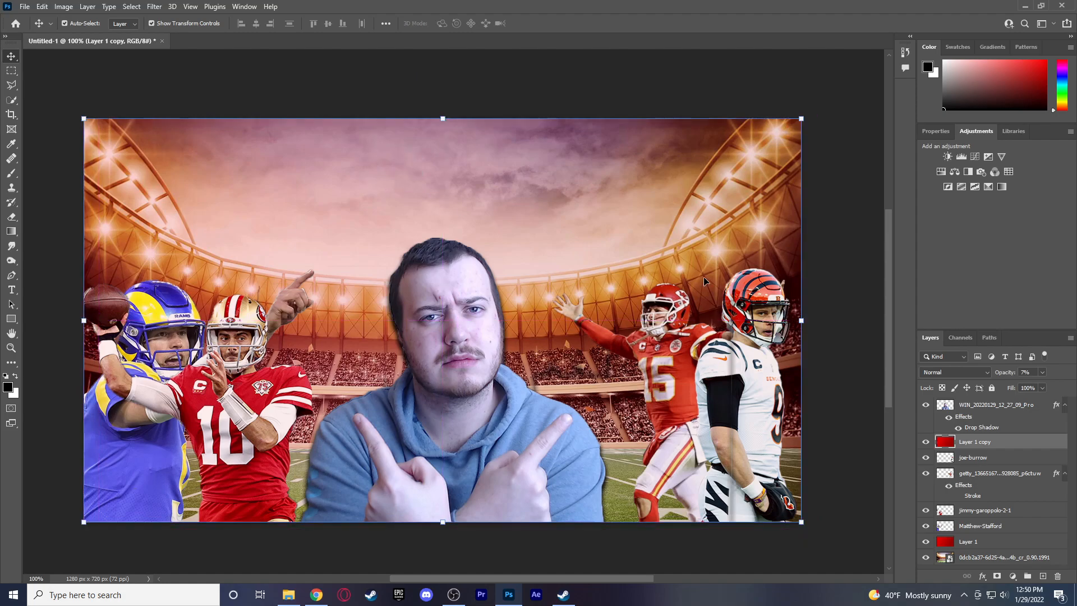
click(12, 217)
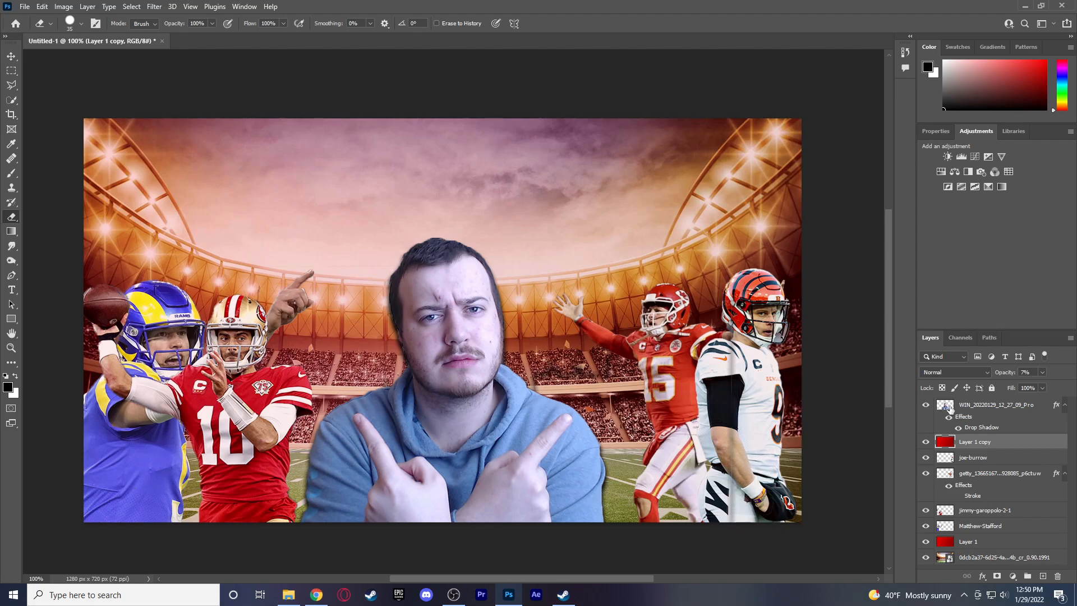
Apply Auto Tone and Auto Contrast to the webcam portrait layer, try Auto Color, and undo the Auto Color correction.
click(1025, 410)
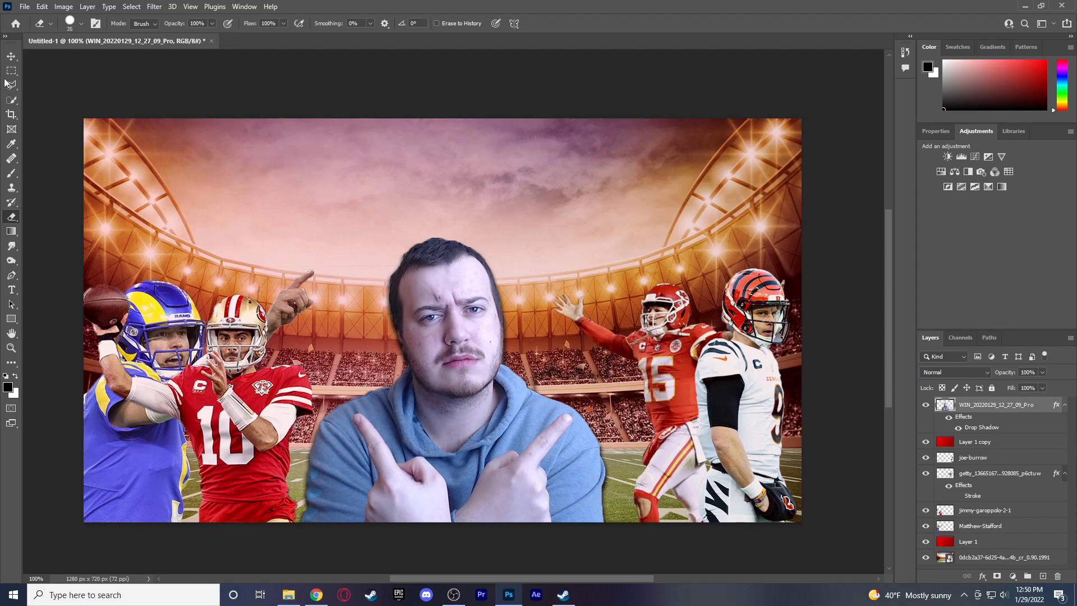
click(11, 56)
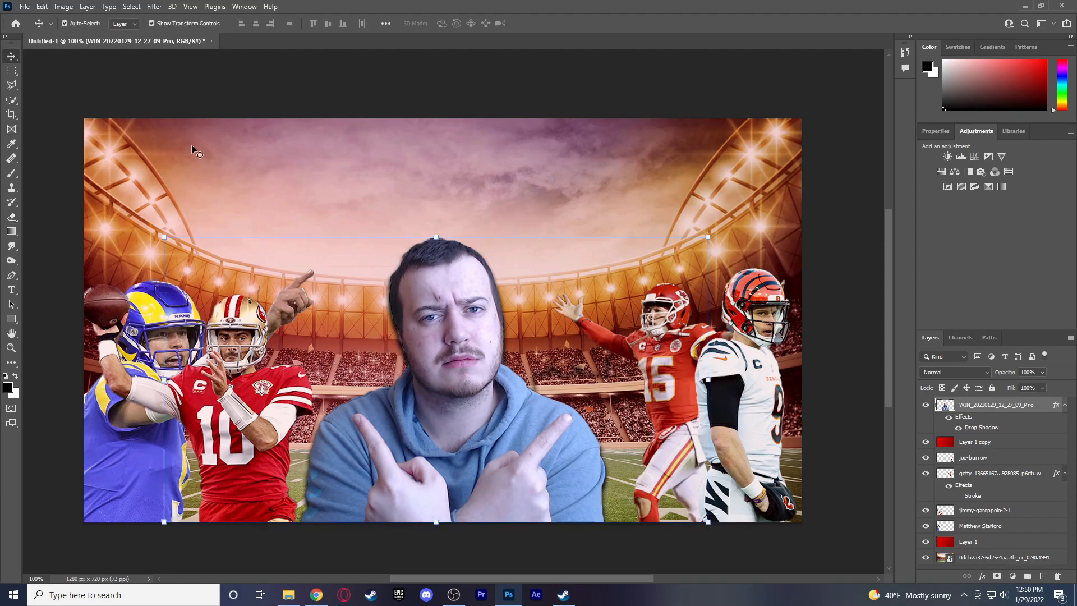
click(64, 6)
click(81, 52)
click(64, 9)
click(71, 62)
click(64, 7)
click(66, 74)
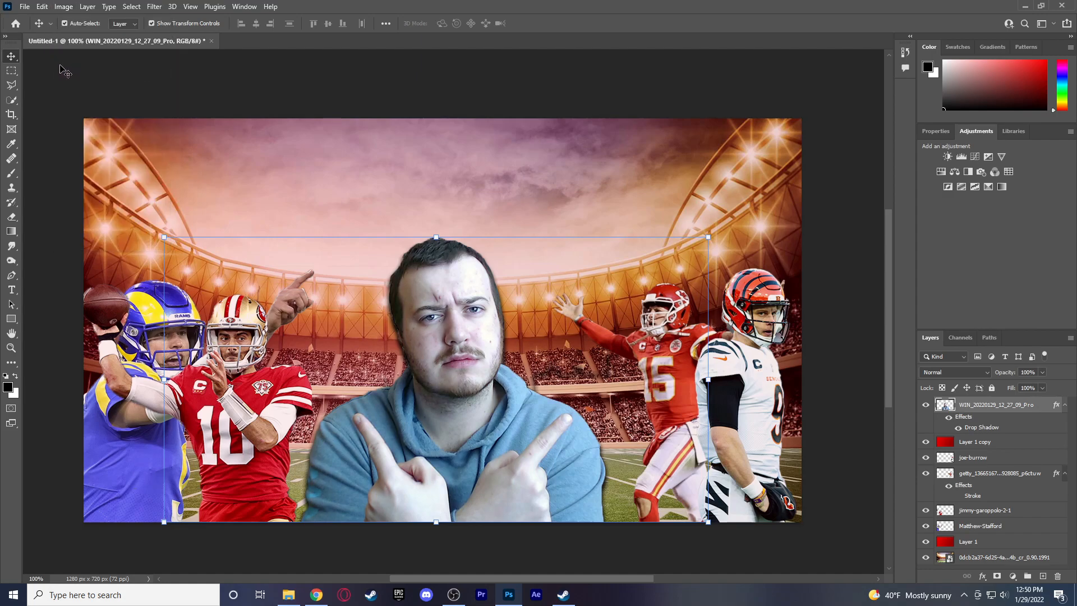
key(ctrl+z)
click(35, 88)
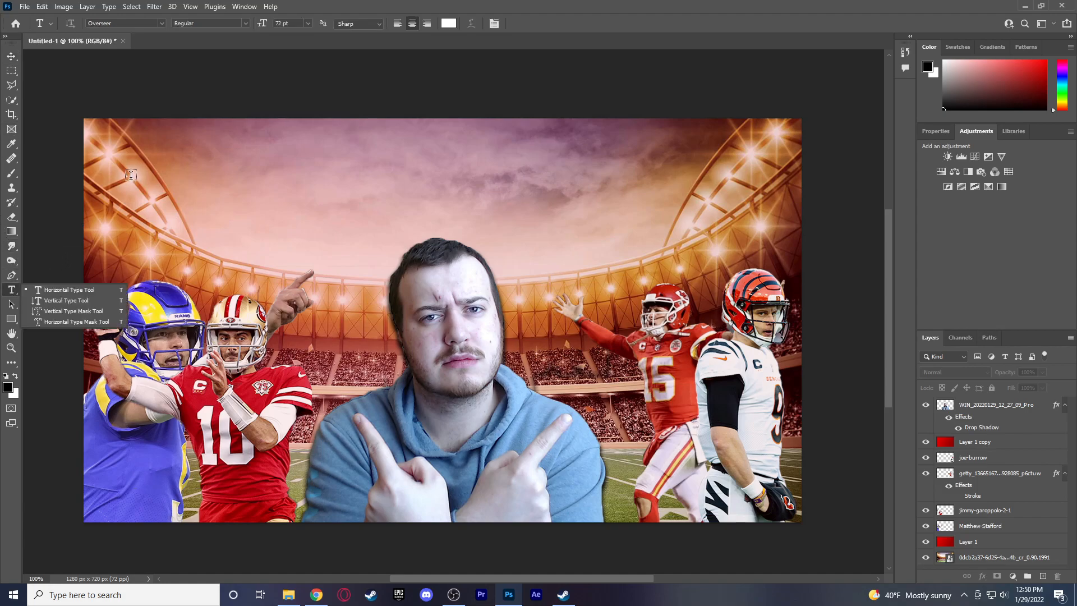
Start a horizontal text line in the thumbnail's upper-left corner, try the wordings NFL and CHAMP, and clear them.
click(135, 154)
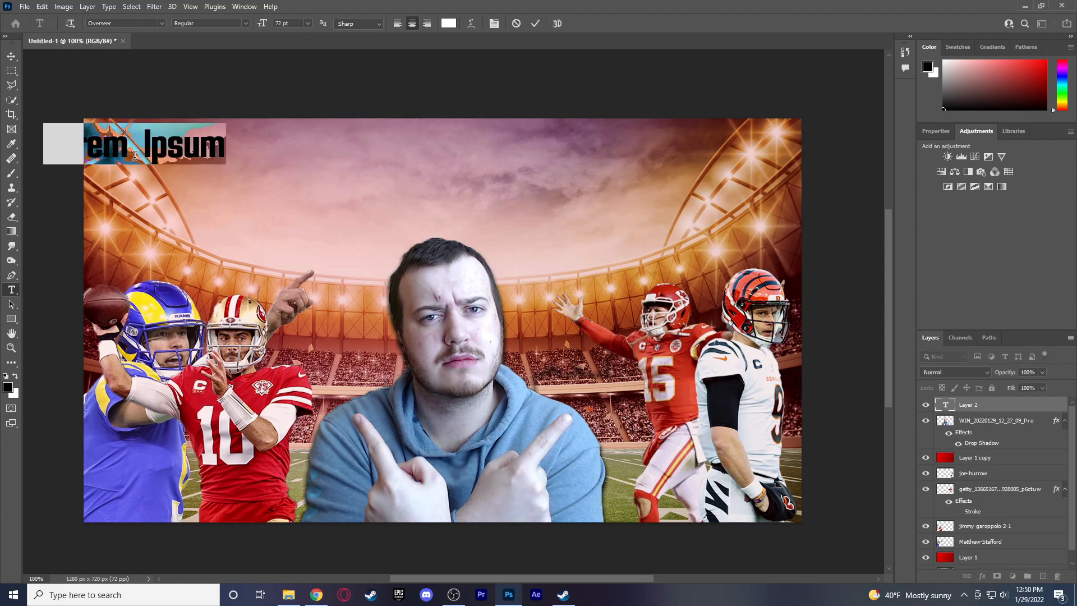
text(N)
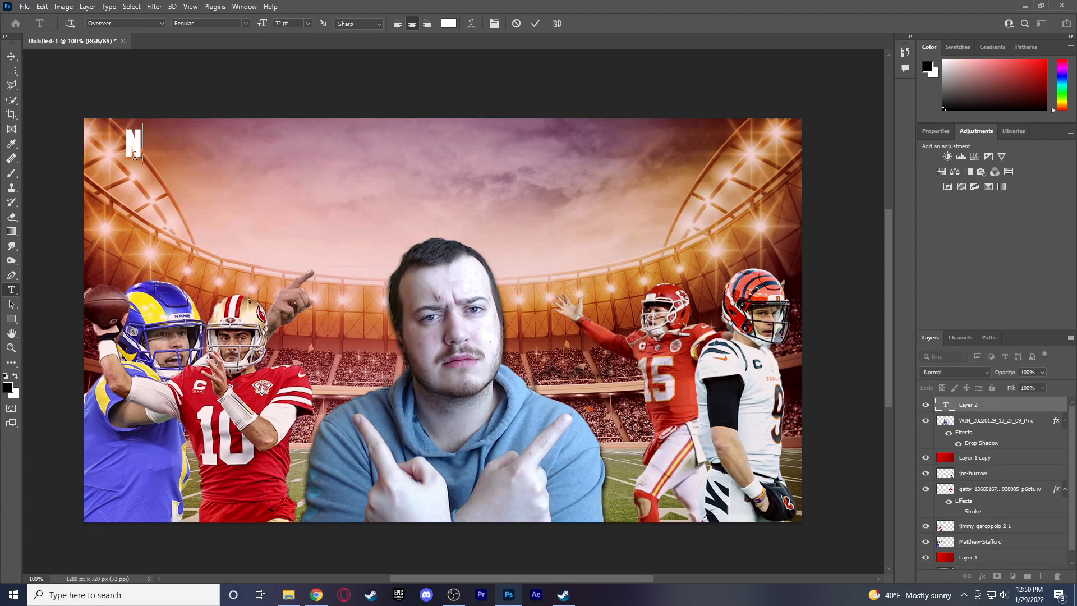
text(FL)
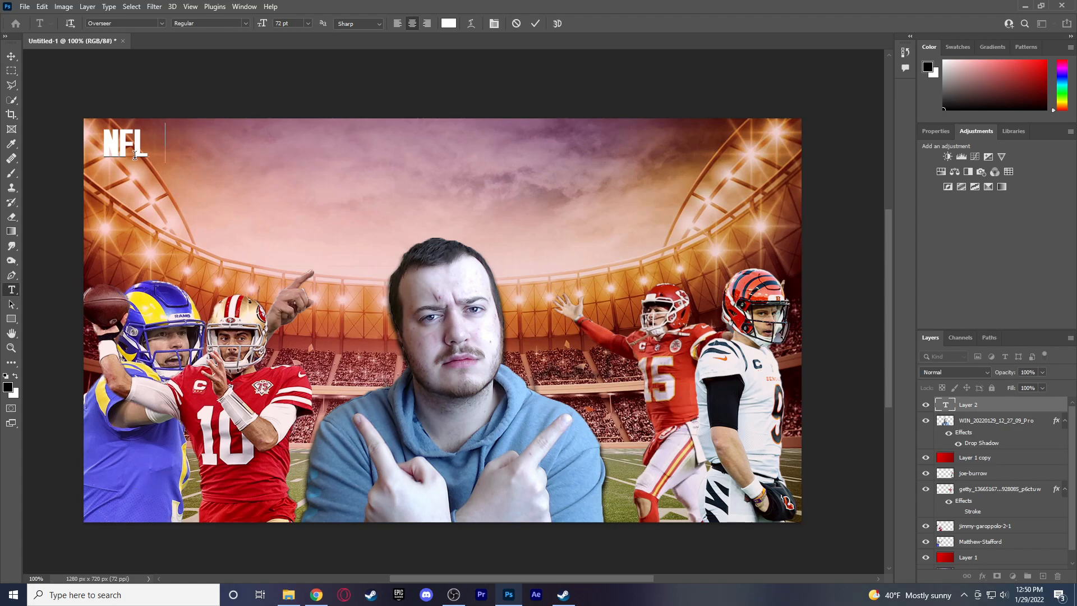
key(BackSpace)
key(BackSpace)
key(BackSpace)
text(CHAMP)
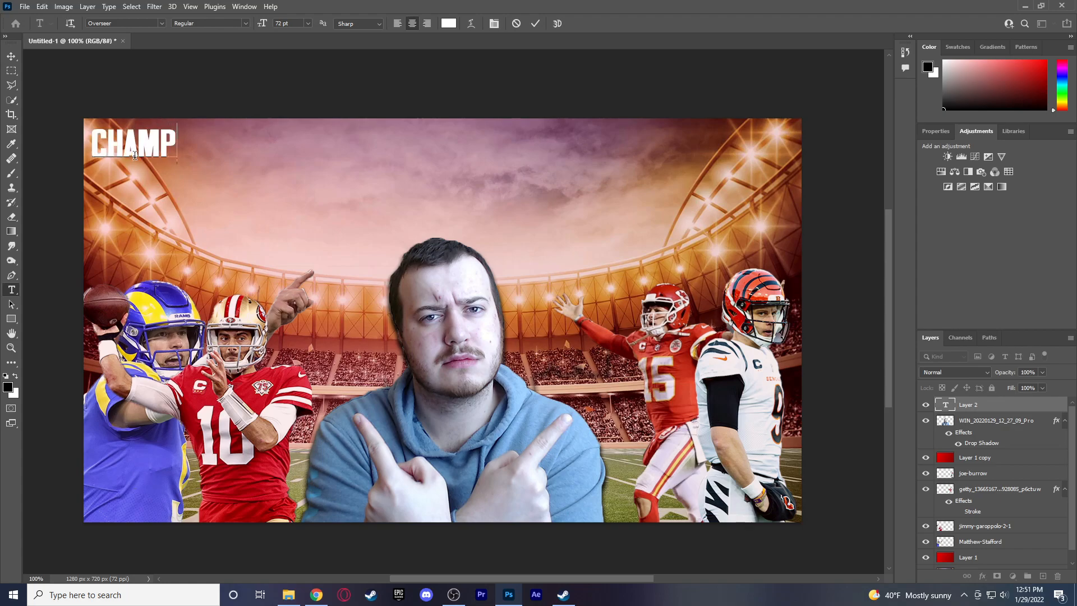
key(BackSpace)
key(BackSpace)
key(BackSpace)
key(BackSpace)
key(BackSpace)
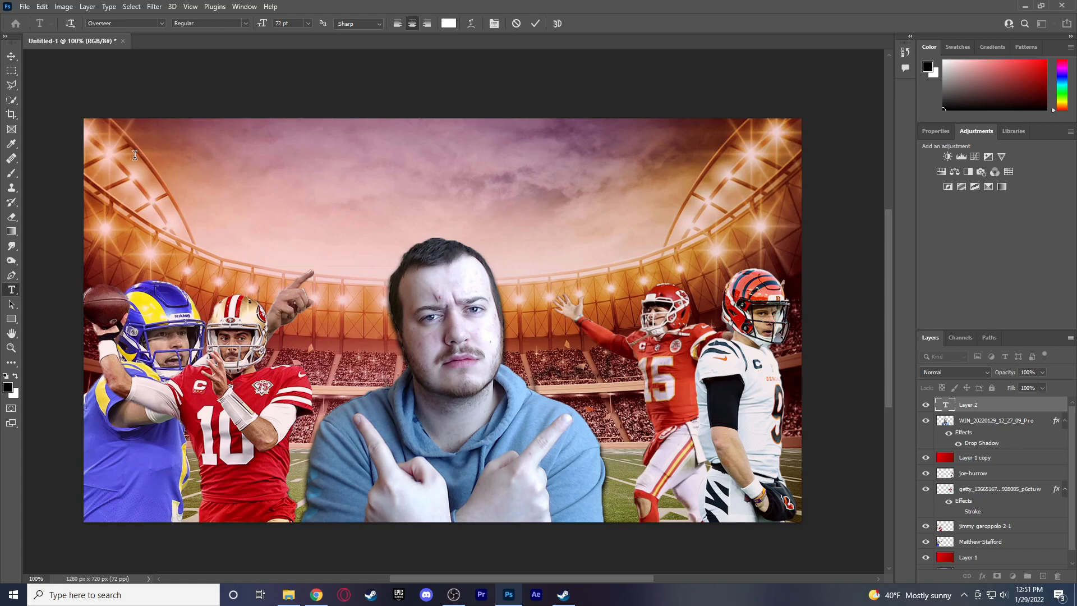
Set the text font to Impact and enter the title CHAMPIONSHIP GAMES PREDICTIONS.
click(161, 23)
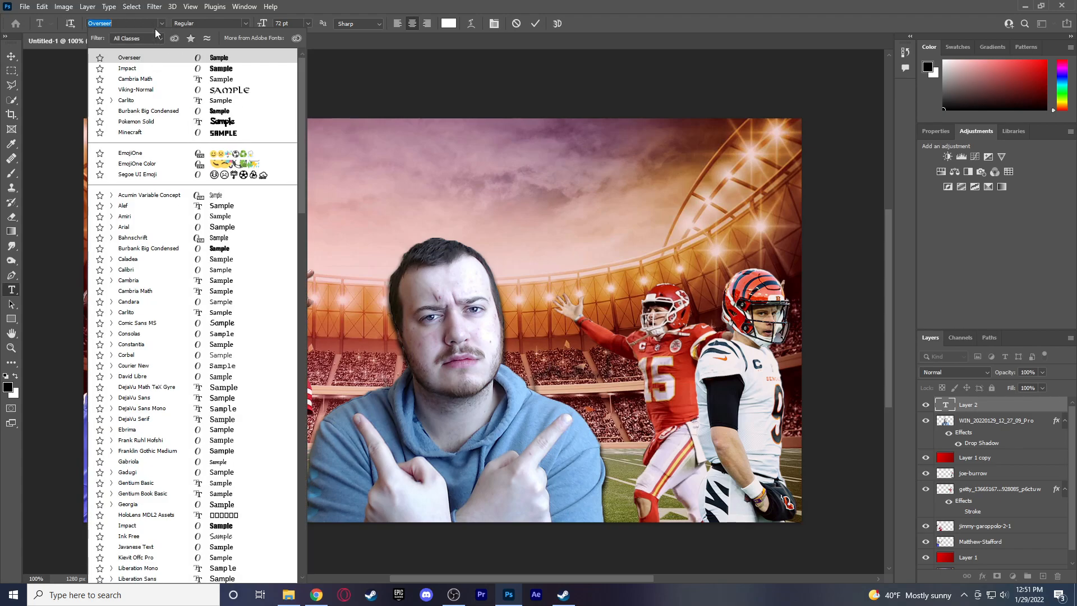
click(130, 68)
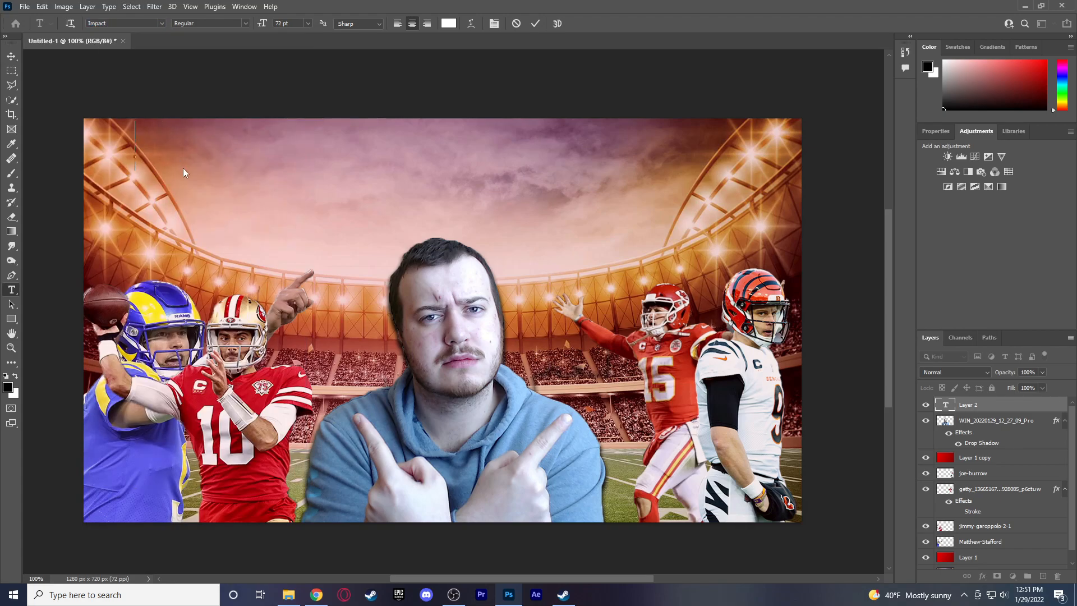
text(CHAMP)
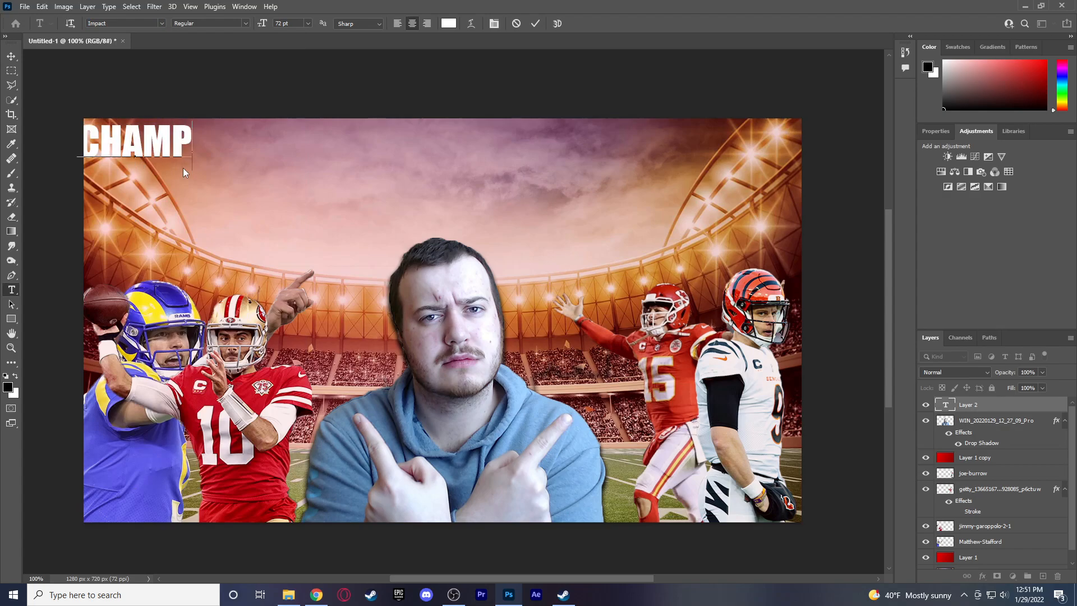
text(IONSHI)
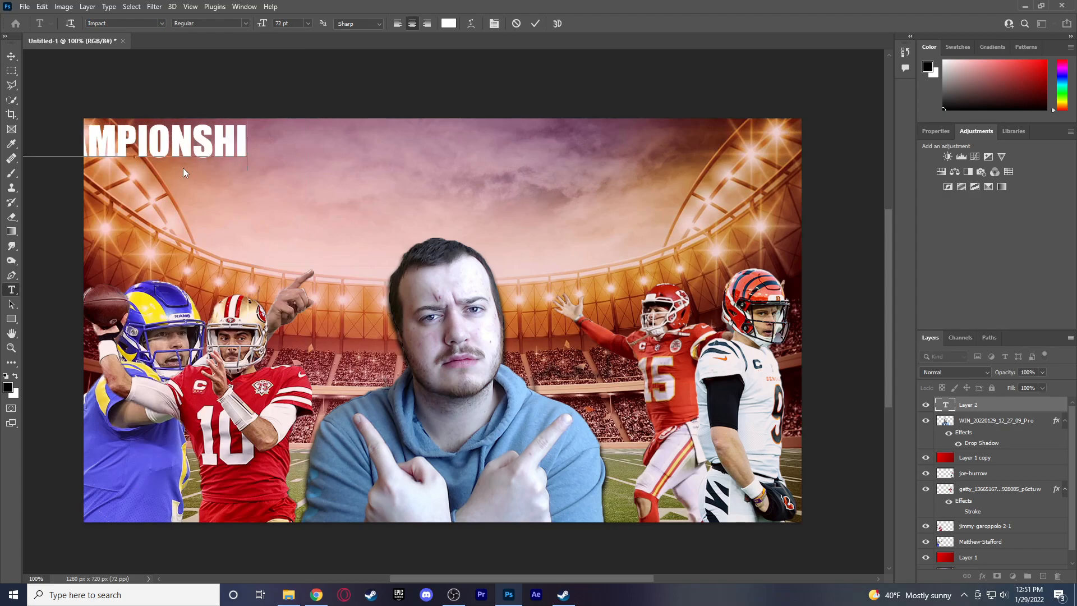
text(P GAMES)
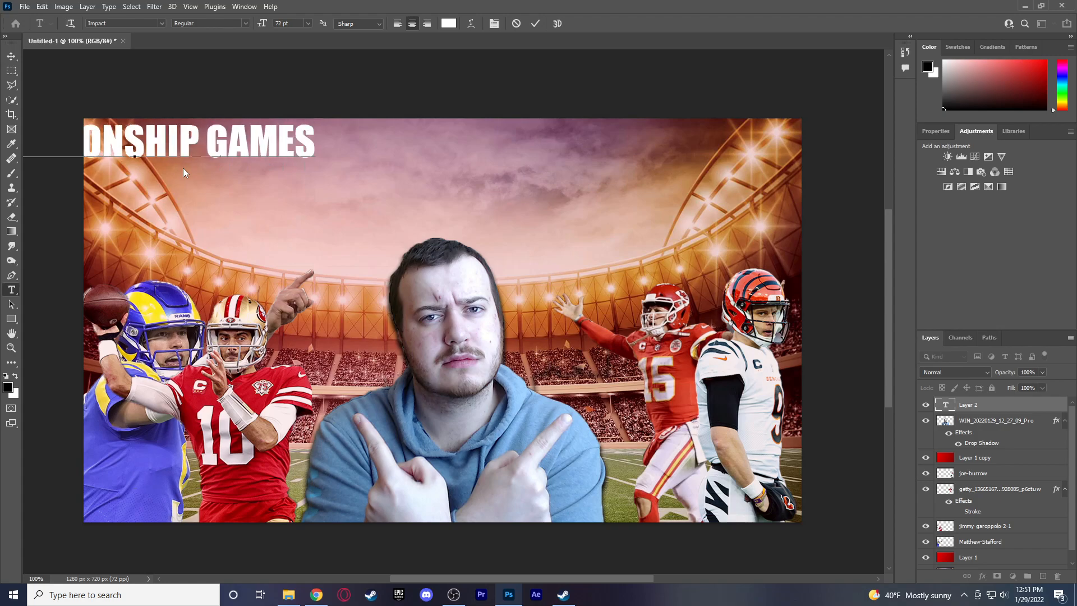
text( PREDICTIONS)
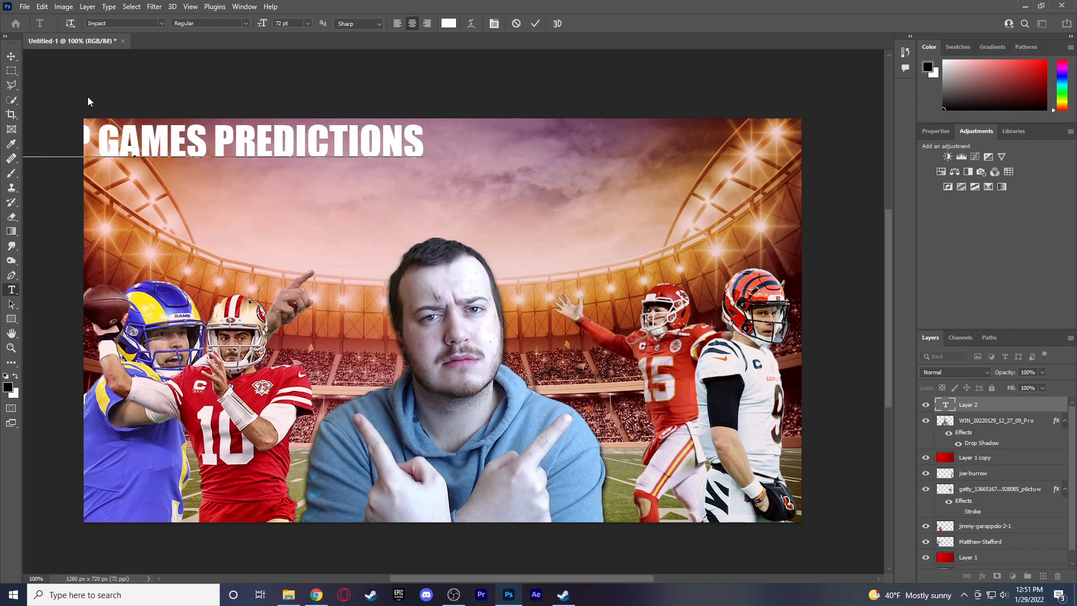
key(ctrl+Return)
Move the title fully onto the canvas, scale it to about 122%, and centre it across the top of the thumbnail.
key(v)
drag(169, 134, 409, 133)
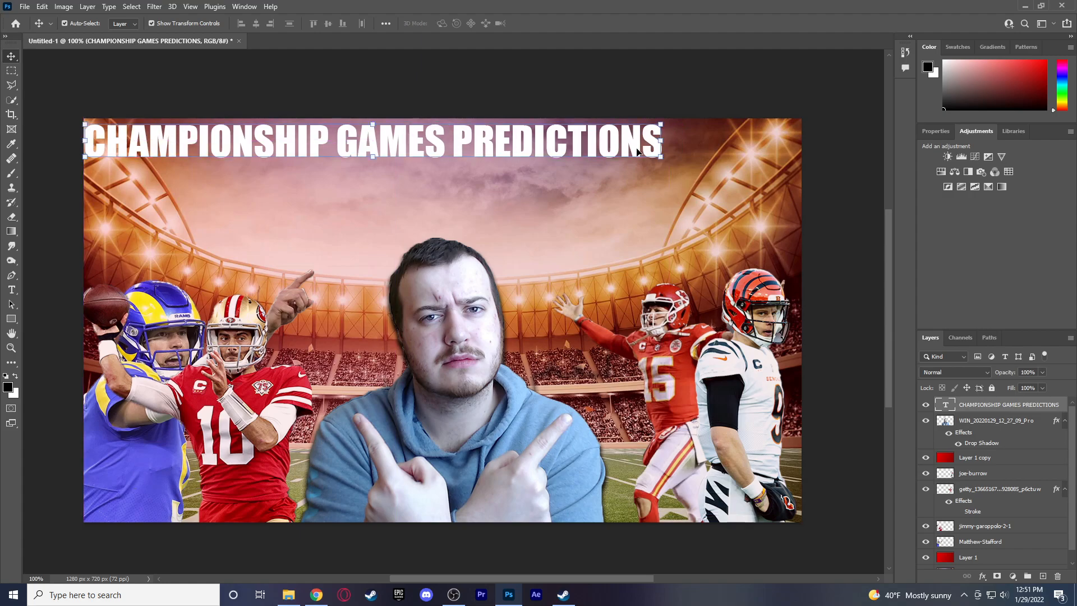
drag(664, 158, 795, 207)
drag(465, 140, 464, 147)
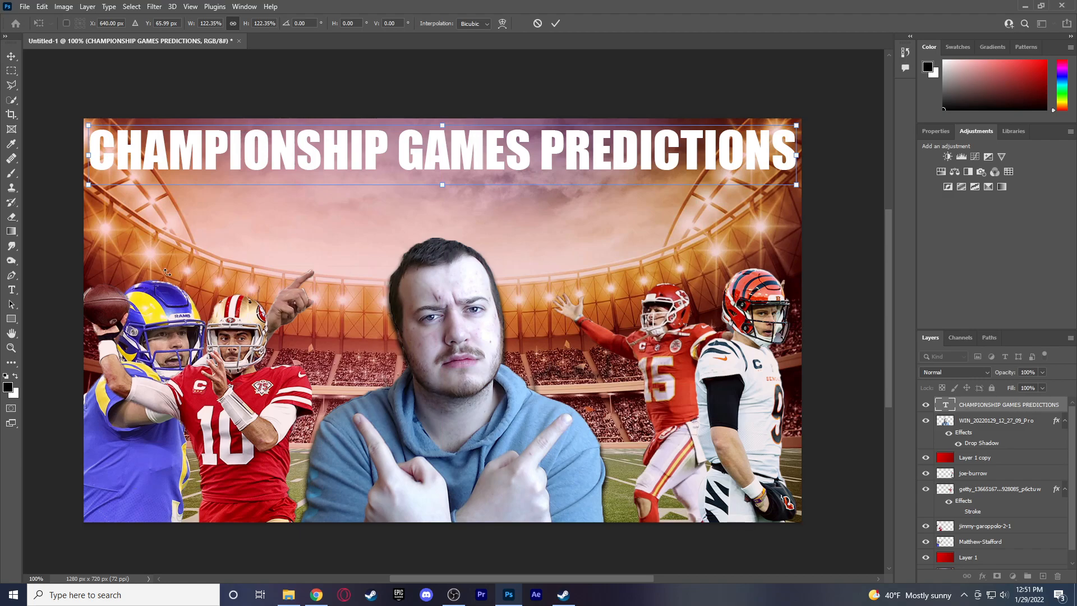
Add the text NFL below the title on the left side and enlarge it to about 177 pt.
click(11, 290)
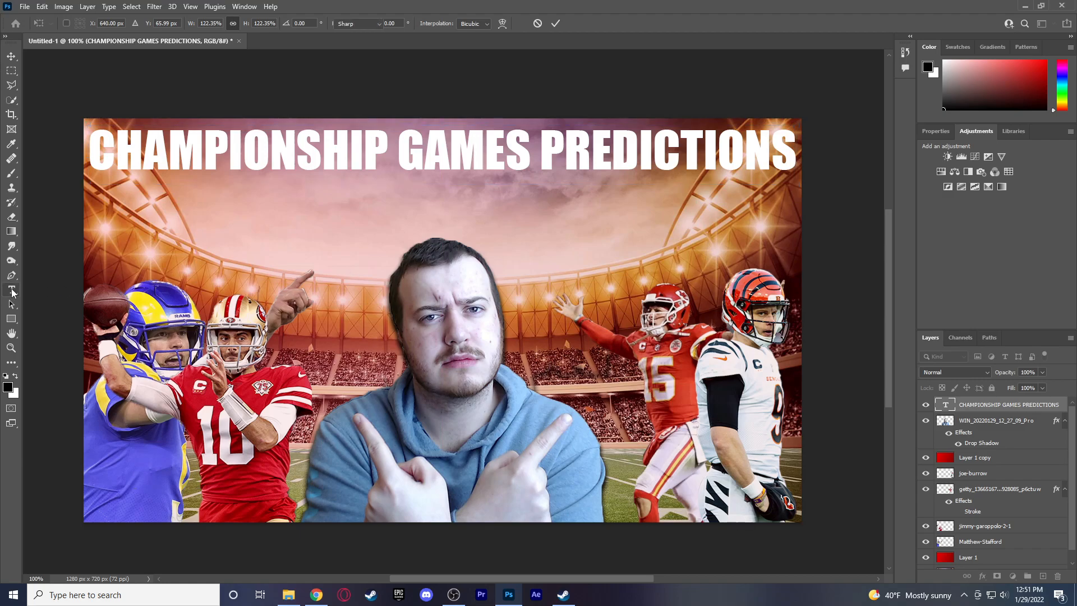
click(175, 245)
text(NFL)
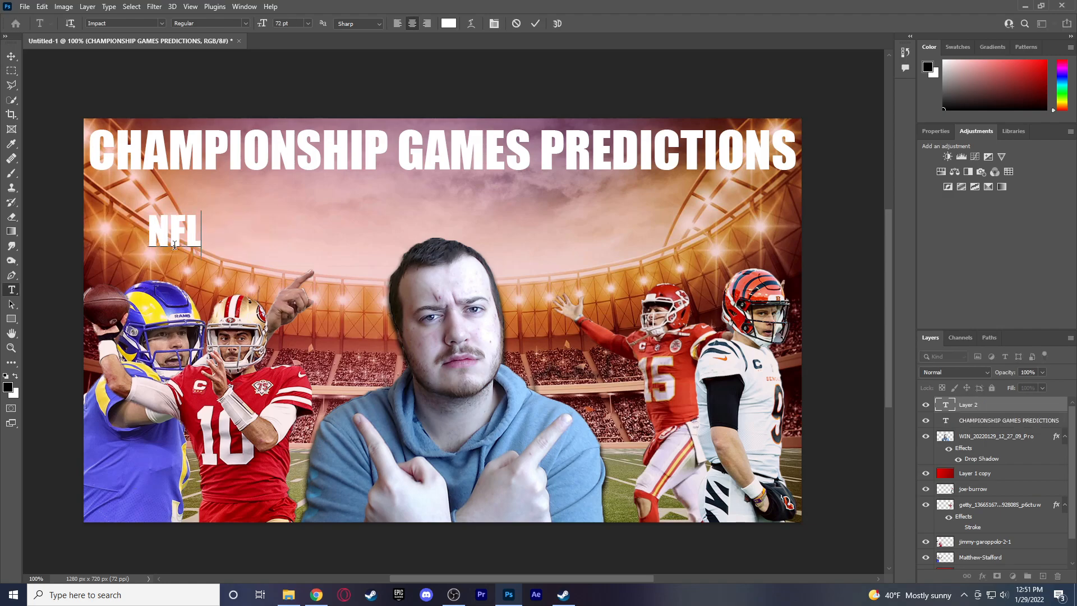
click(11, 57)
drag(175, 227, 307, 289)
Duplicate the NFL text to the thumbnail's right side and change the copy's wording to ASMR.
drag(241, 247, 642, 230)
key(Return)
click(12, 57)
click(14, 289)
click(621, 228)
key(BackSpace)
key(BackSpace)
key(BackSpace)
text(ASMR)
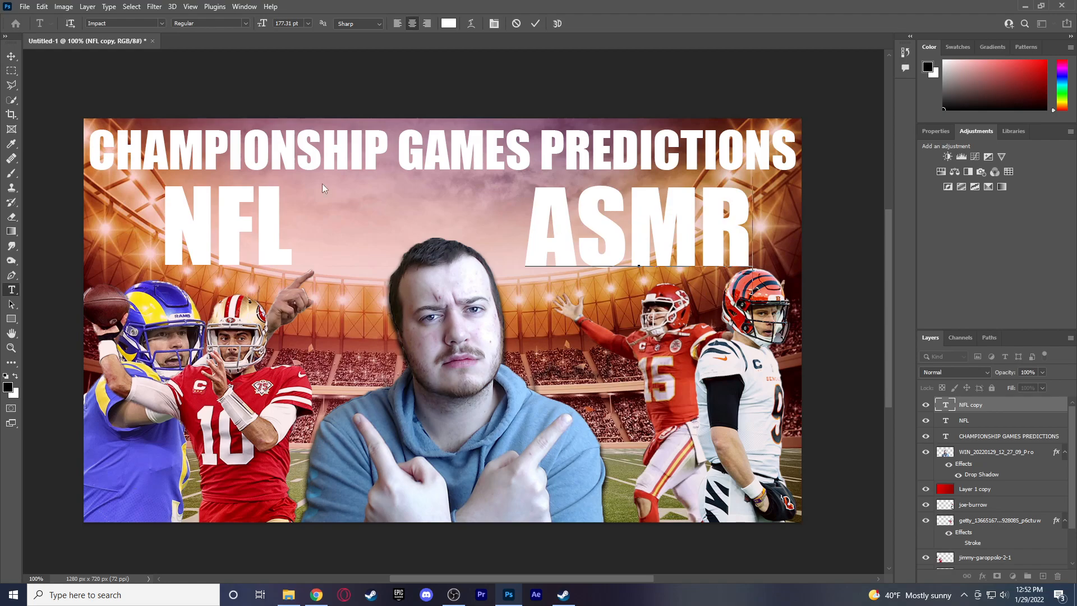
Reposition the NFL and ASMR texts below the title and shift the webcam portrait about 10 px to the left.
click(11, 56)
drag(229, 209, 275, 208)
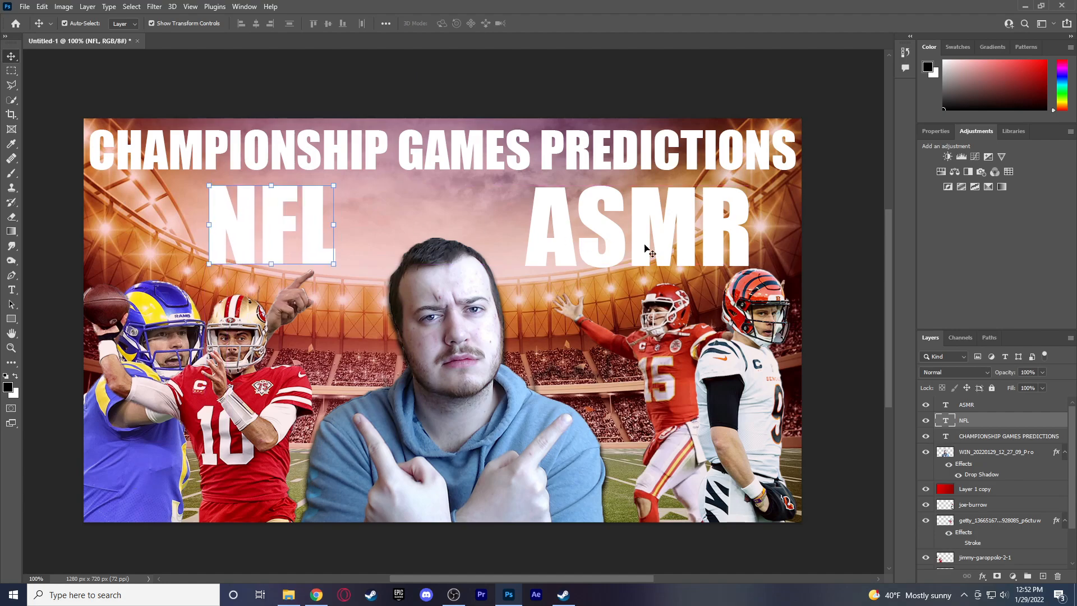
click(637, 243)
mouse_move(637, 241)
mouse_down()
mouse_move(625, 240)
mouse_move(644, 243)
mouse_up()
drag(270, 210, 210, 207)
click(847, 204)
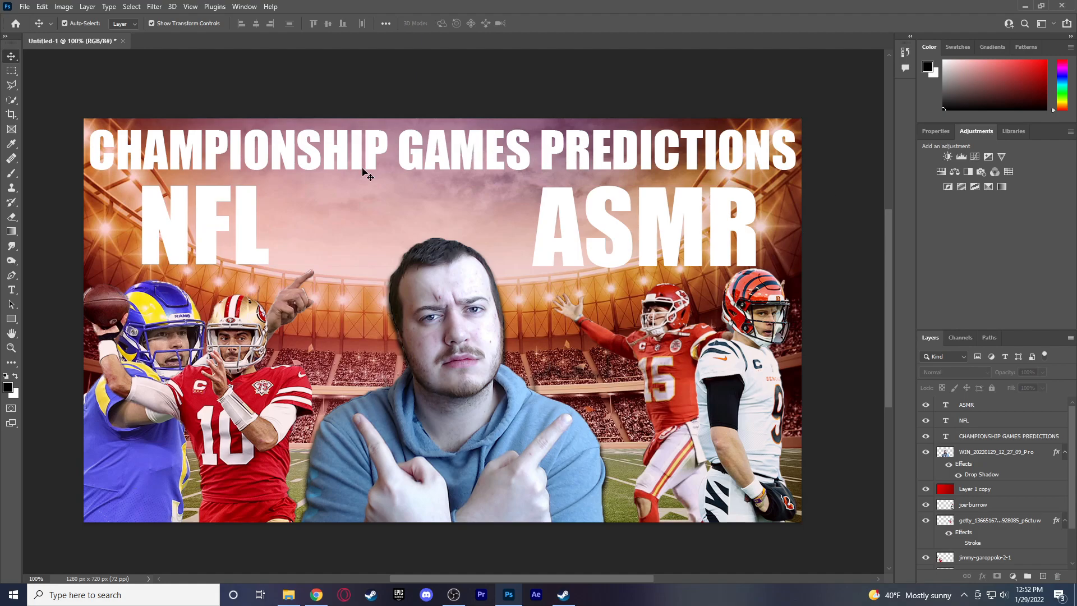
drag(444, 303, 437, 303)
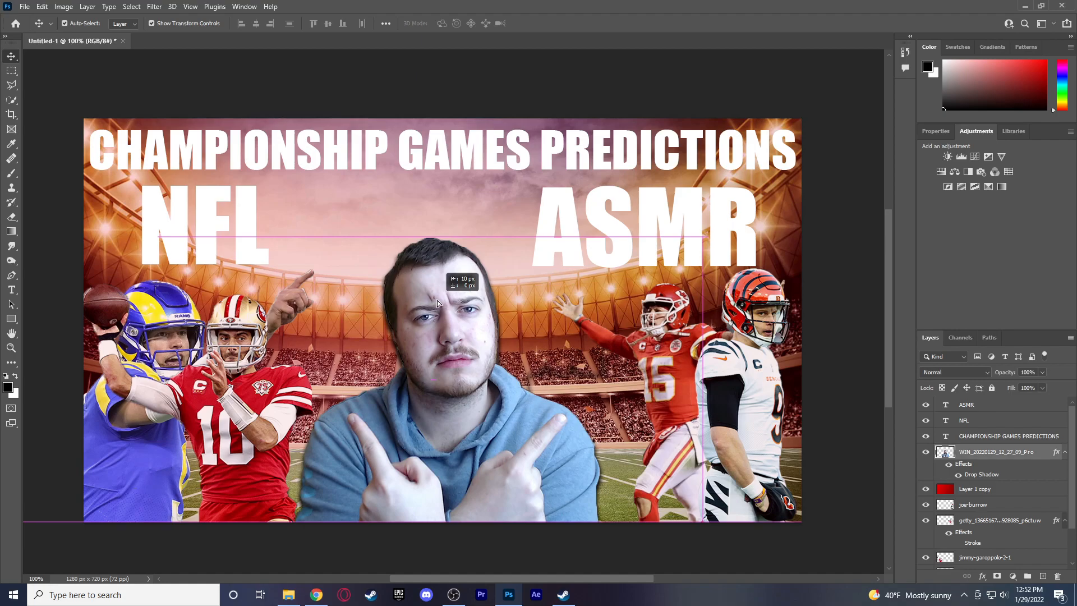
drag(437, 300, 437, 301)
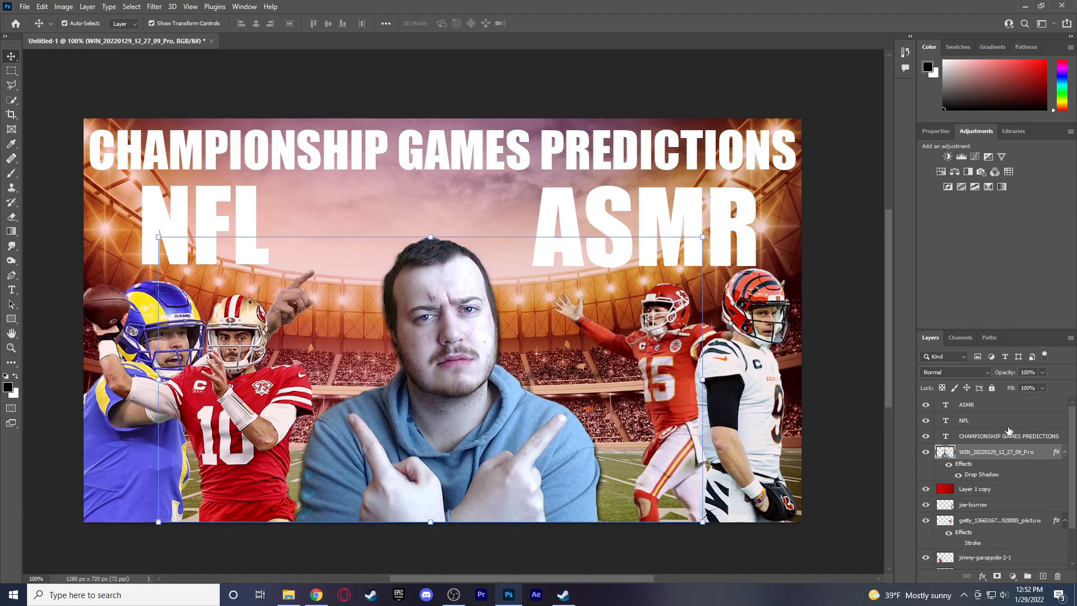
Scale the two right-hand quarterback layers together to about 114% and shift them toward the portrait.
click(999, 517)
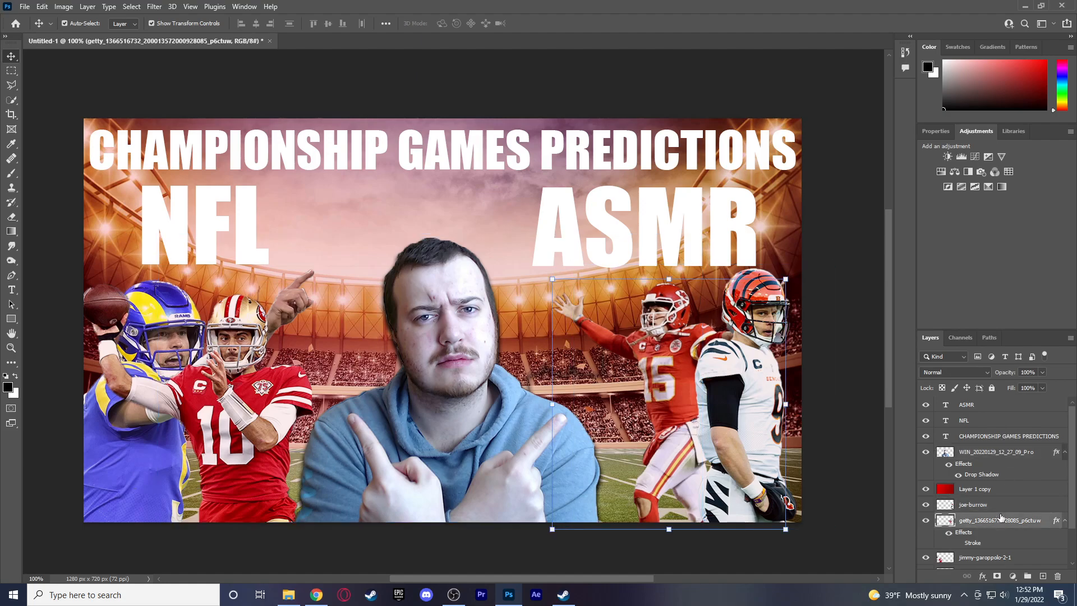
ctrl+click(1000, 505)
drag(551, 266, 508, 233)
drag(674, 341, 660, 361)
drag(669, 361, 670, 362)
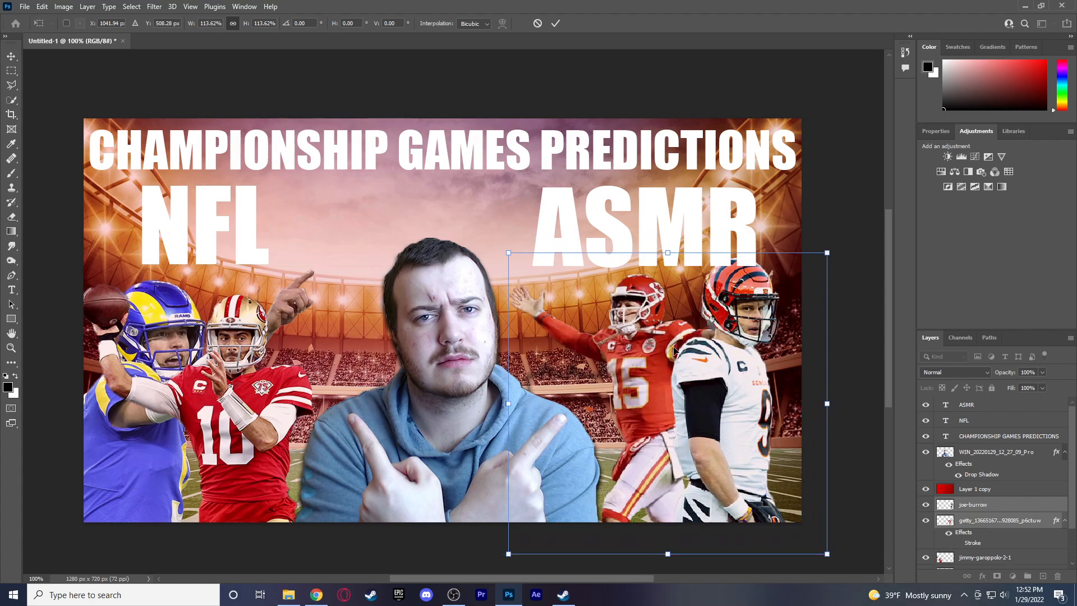
key(Return)
Move the NFL and ASMR texts inward so they sit more evenly on either side of the portrait.
click(246, 208)
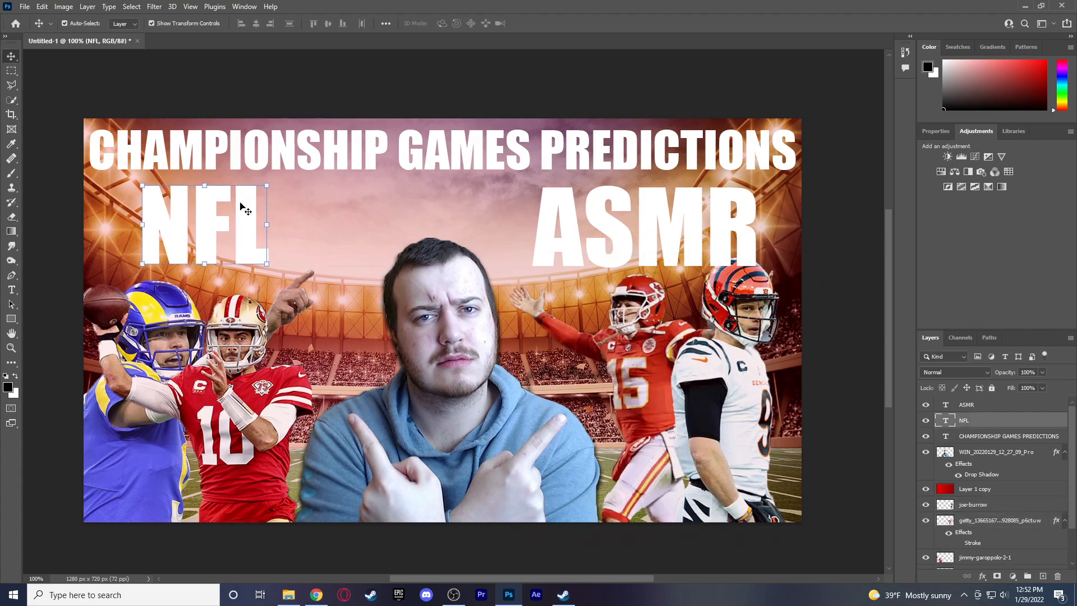
drag(233, 212, 276, 214)
drag(574, 236, 549, 234)
click(430, 205)
drag(279, 214, 314, 214)
click(202, 215)
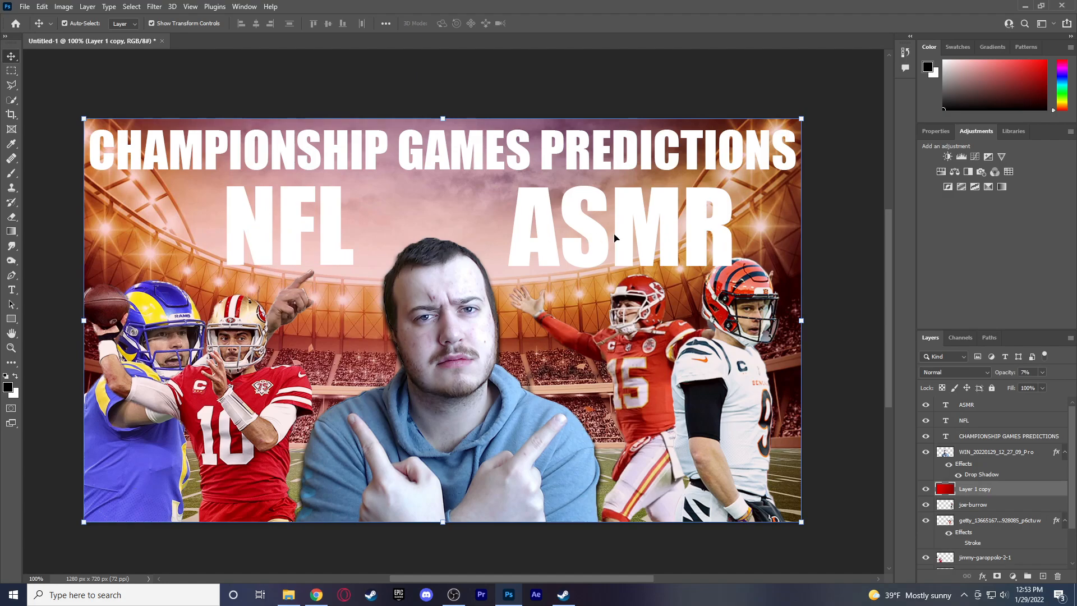
drag(249, 235, 191, 235)
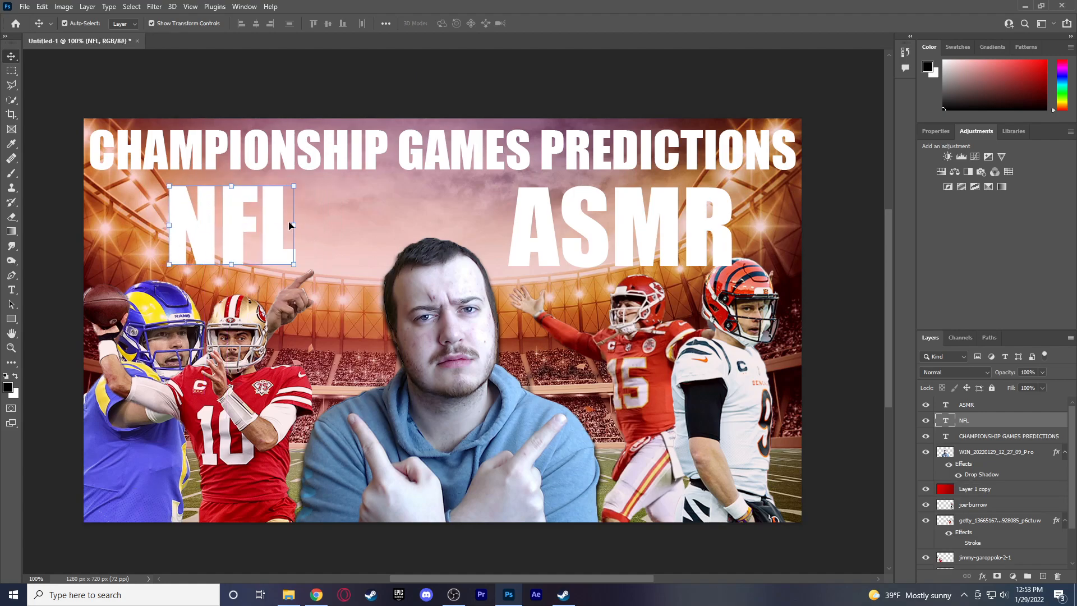
click(363, 208)
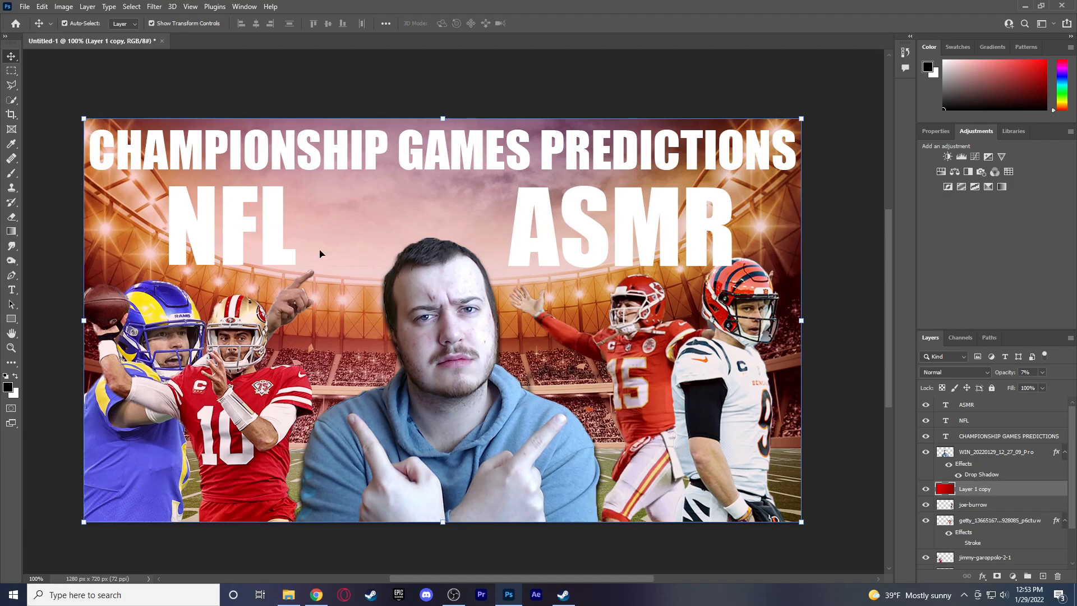
click(212, 105)
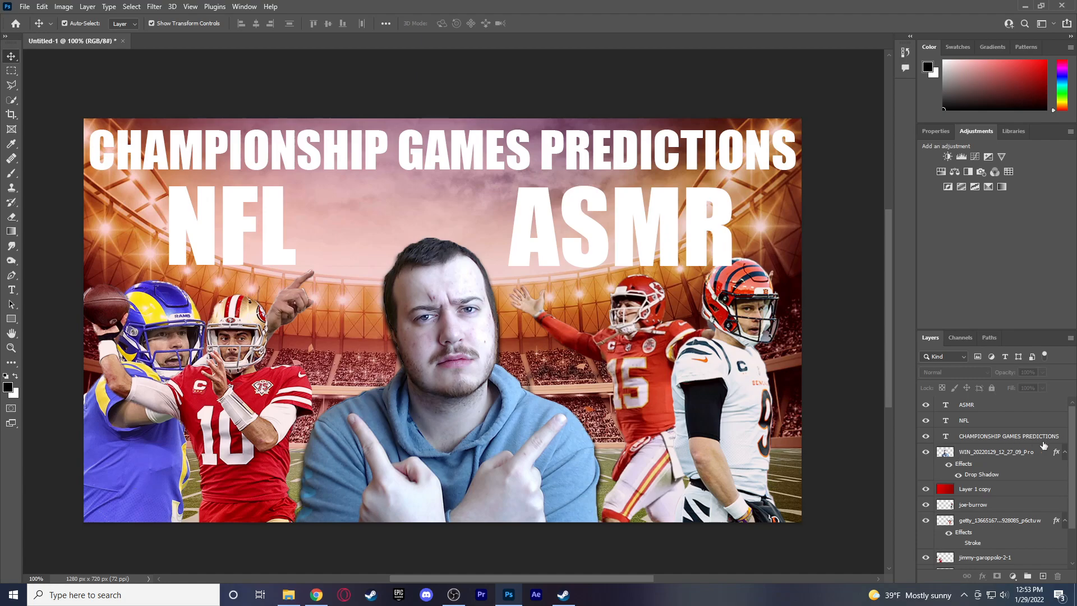
Add a black stroke and a drop shadow to the CHAMPIONSHIP GAMES PREDICTIONS title layer.
click(1062, 438)
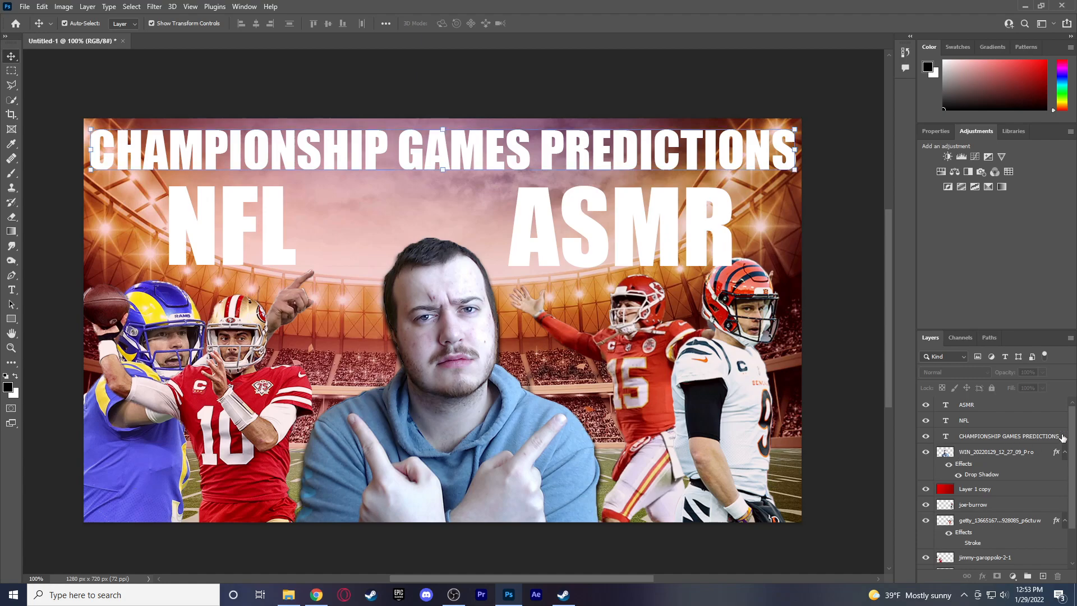
double_click(933, 443)
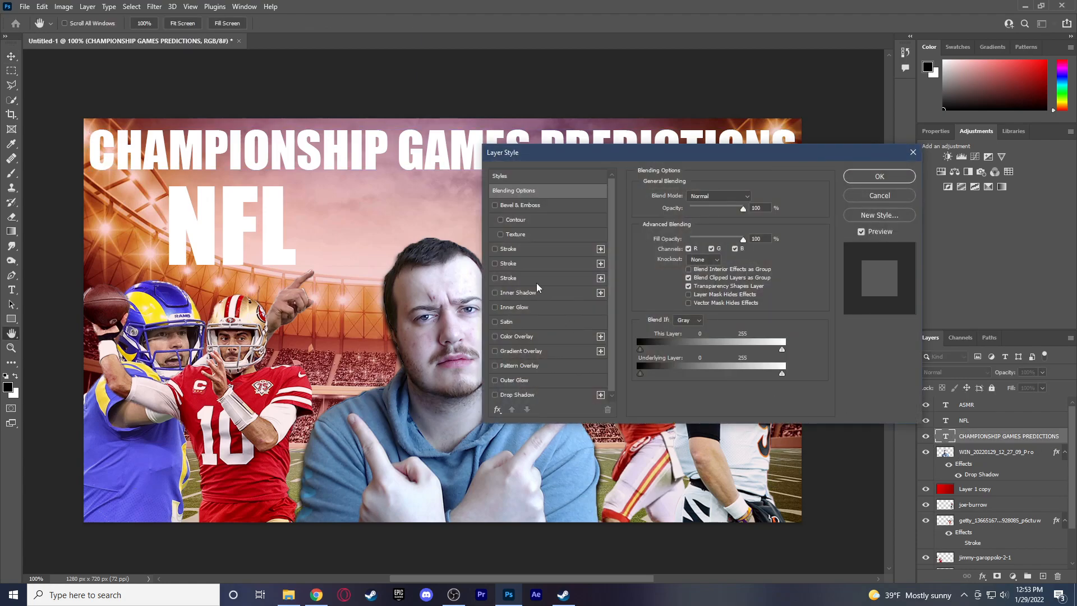
click(495, 263)
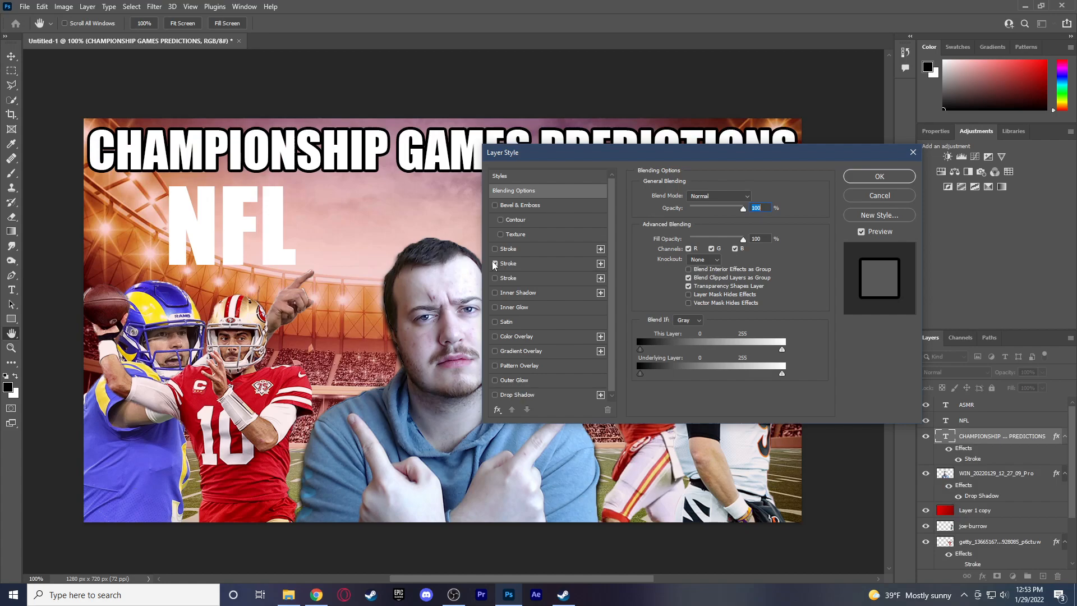
click(495, 395)
click(865, 178)
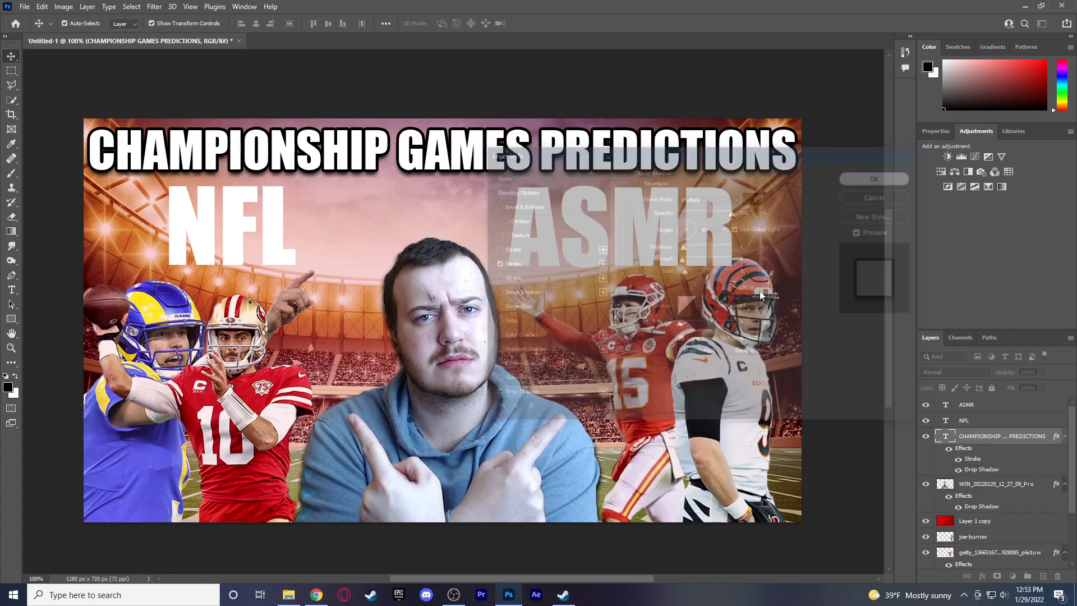
Add the same black stroke and drop shadow to the NFL text layer.
double_click(1014, 421)
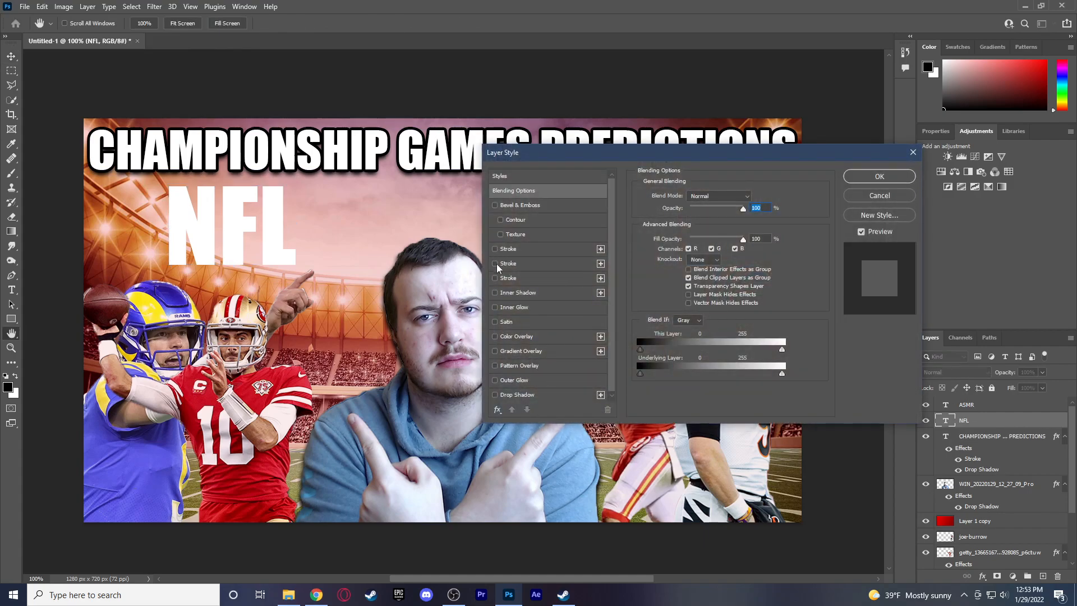
click(495, 263)
click(495, 395)
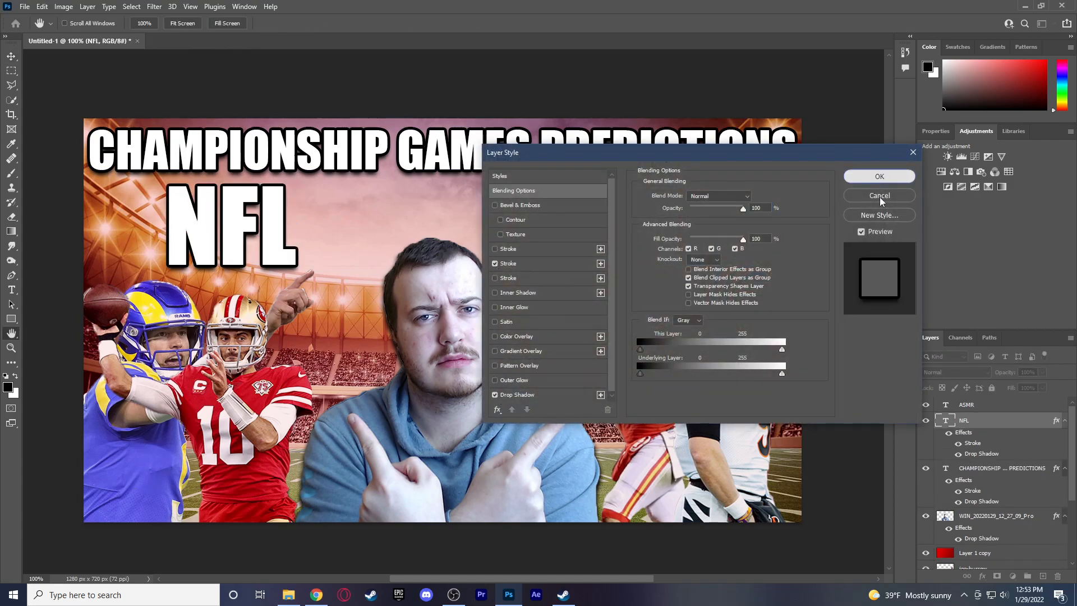
click(879, 176)
Give the ASMR text layer a drop shadow and black stroke, and deselect it.
click(963, 404)
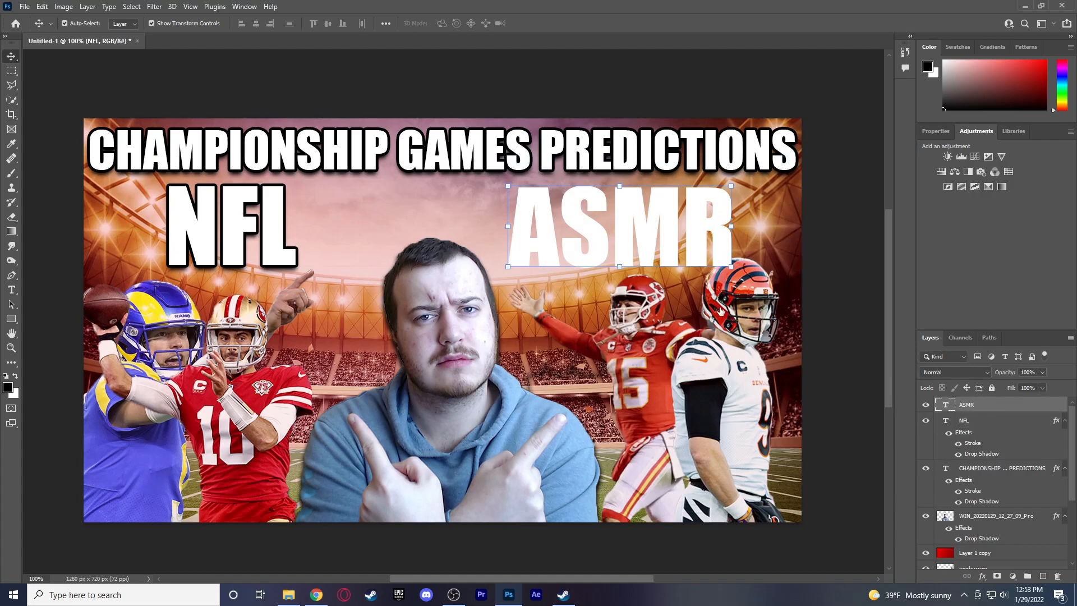
double_click(1010, 405)
click(495, 395)
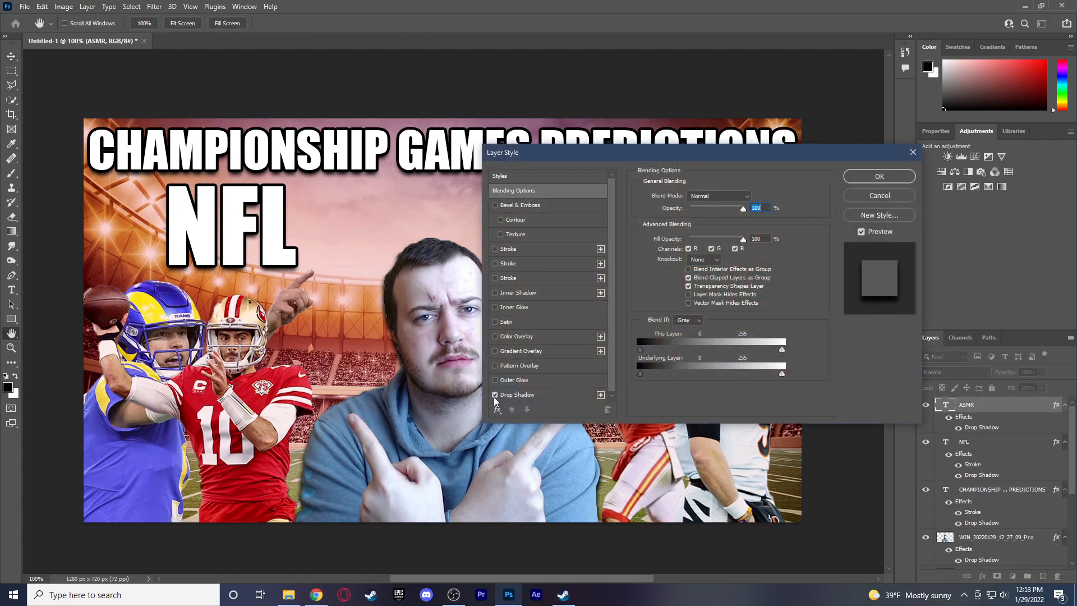
click(494, 263)
click(879, 176)
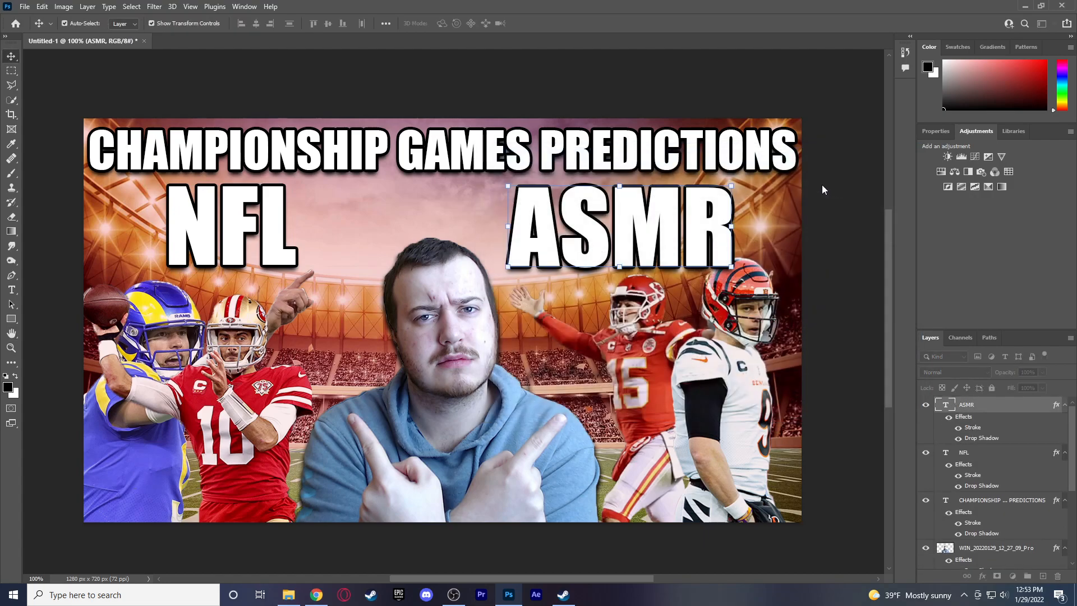
click(847, 234)
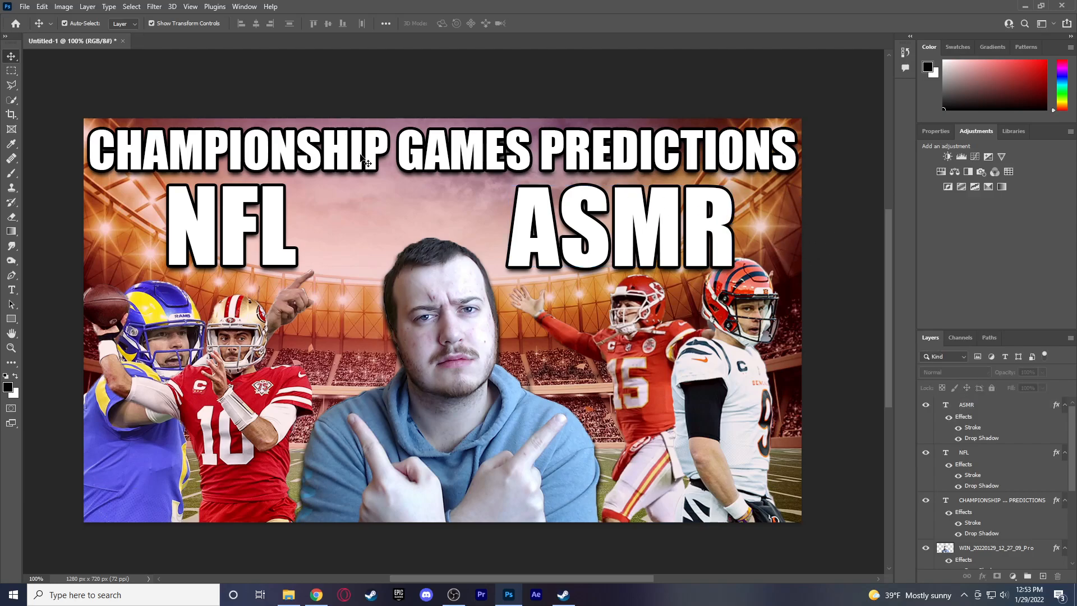
click(11, 290)
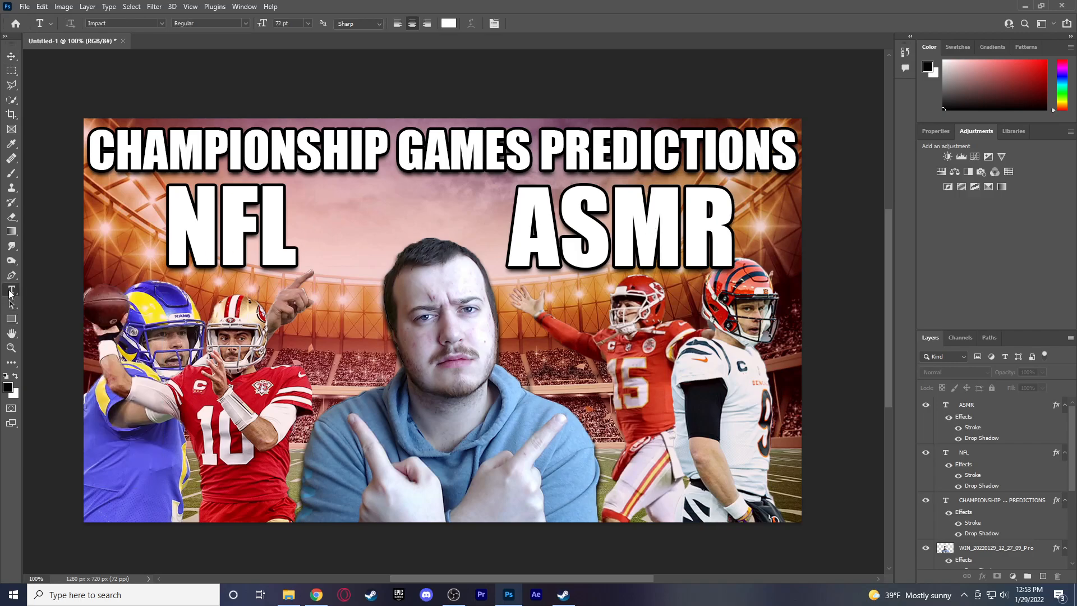
click(531, 143)
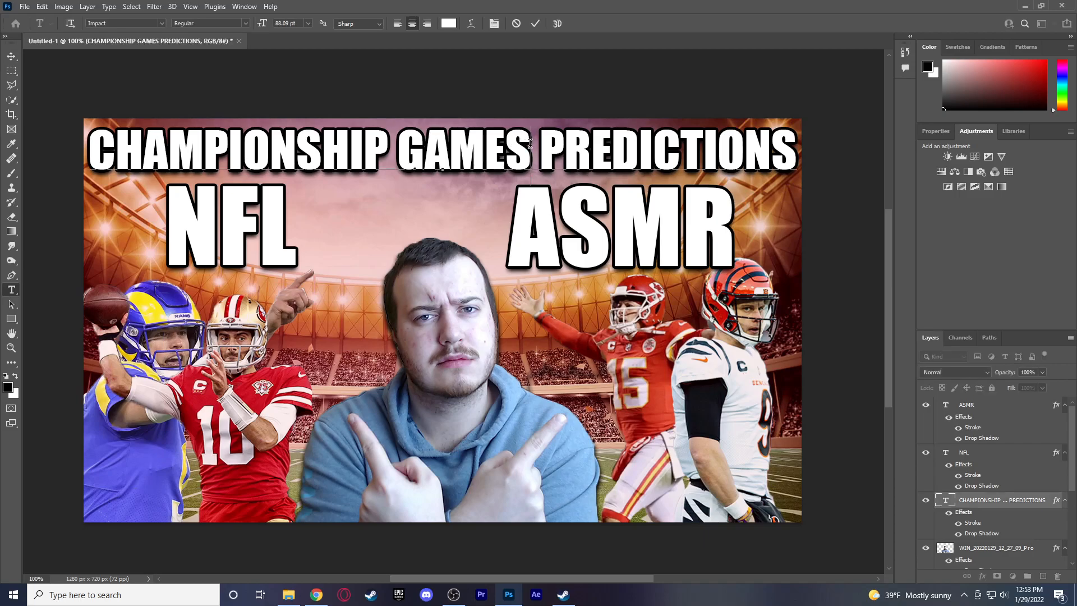
click(11, 56)
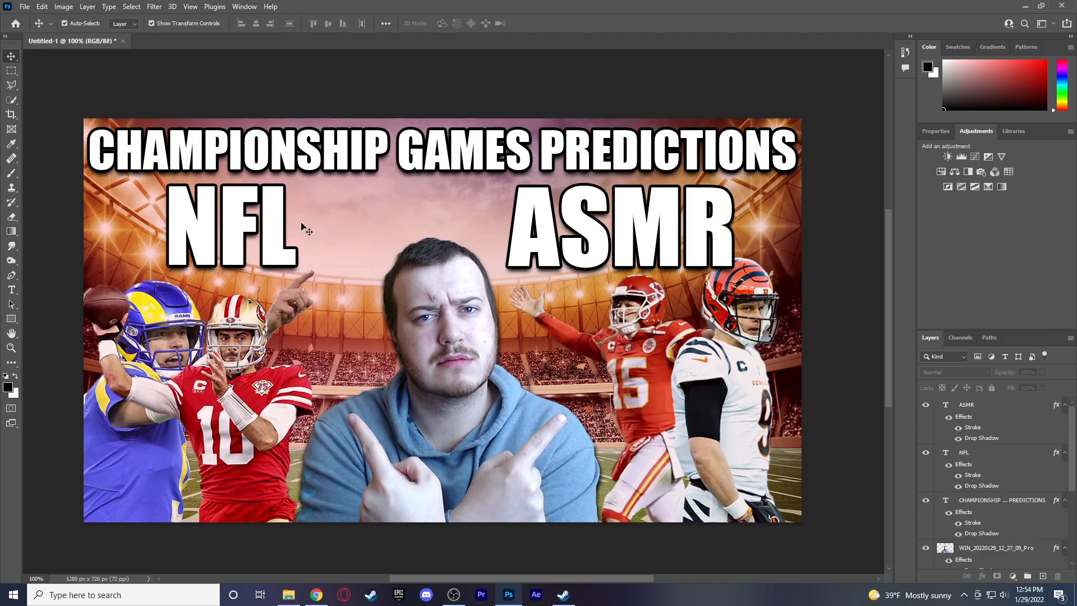
Move the NFL text closer to the portrait's head and place the red Layer 1 copy overlay directly above the webcam portrait layer.
drag(239, 225, 306, 233)
click(377, 238)
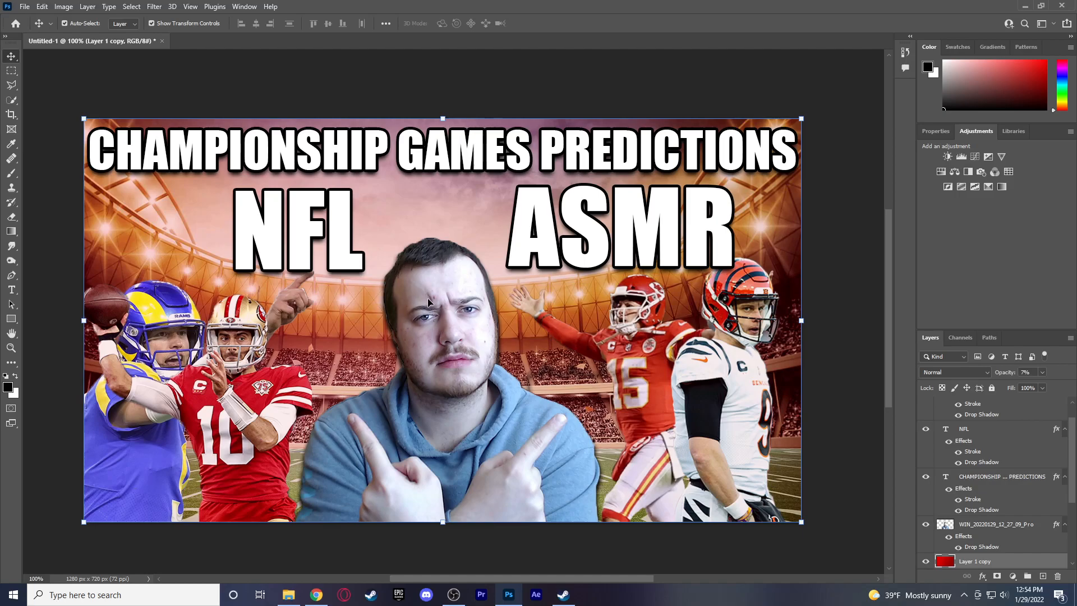
scroll(979, 502, down, 3)
scroll(979, 502, up, 3)
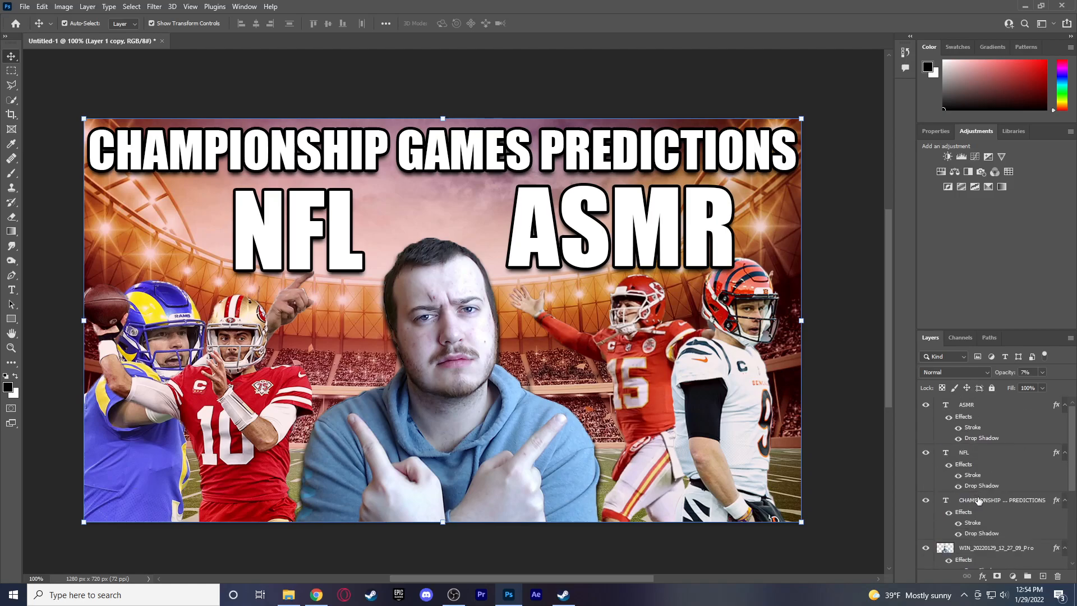
drag(992, 538, 986, 496)
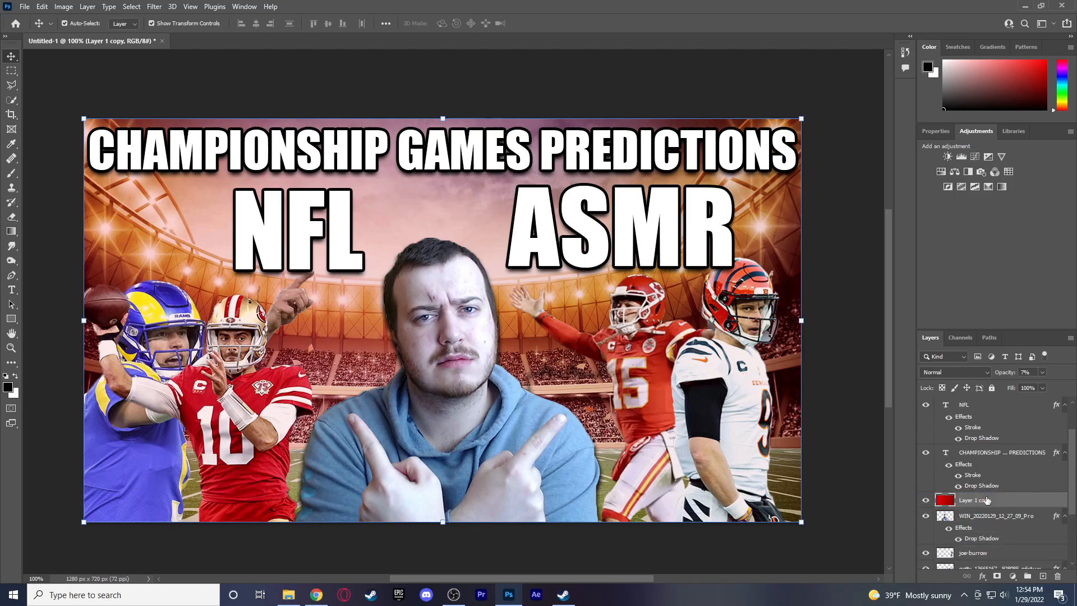
click(58, 417)
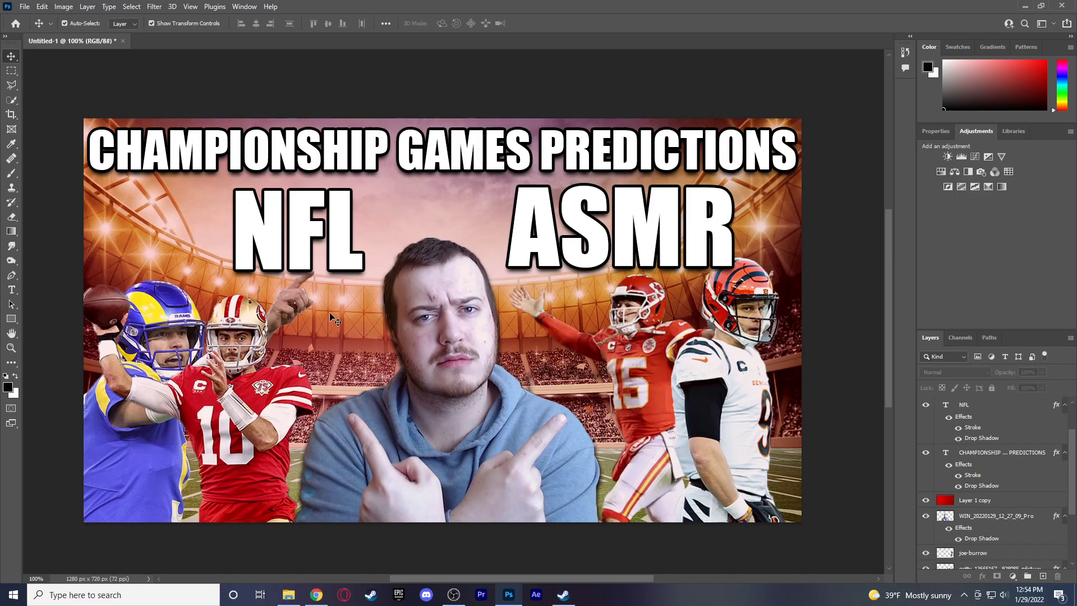
Export the thumbnail as a PNG named Thumnb to the Desktop folder.
click(24, 7)
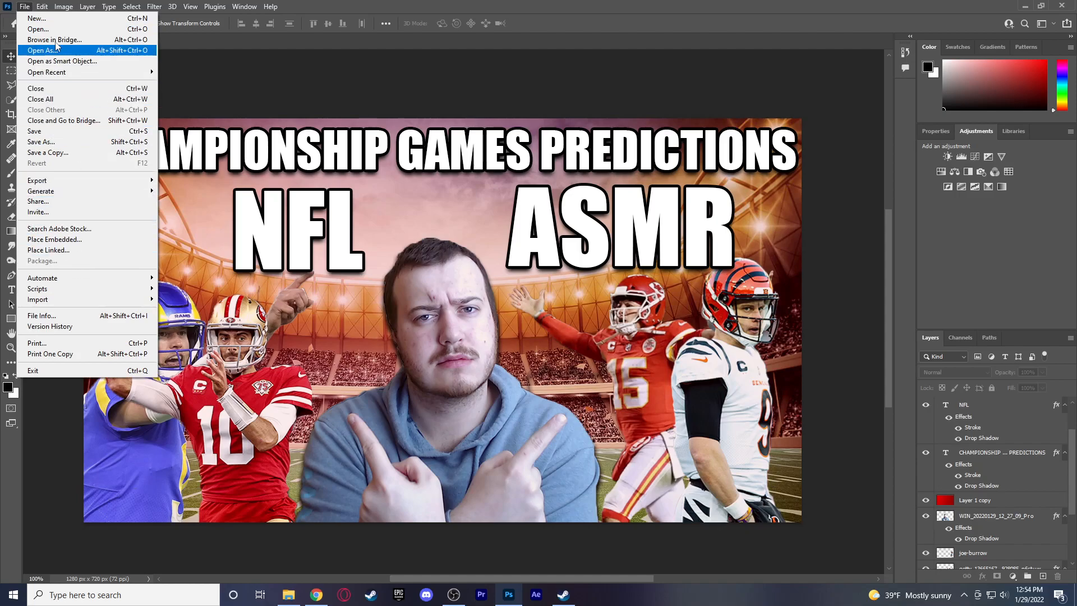
mouse_move(58, 180)
click(179, 181)
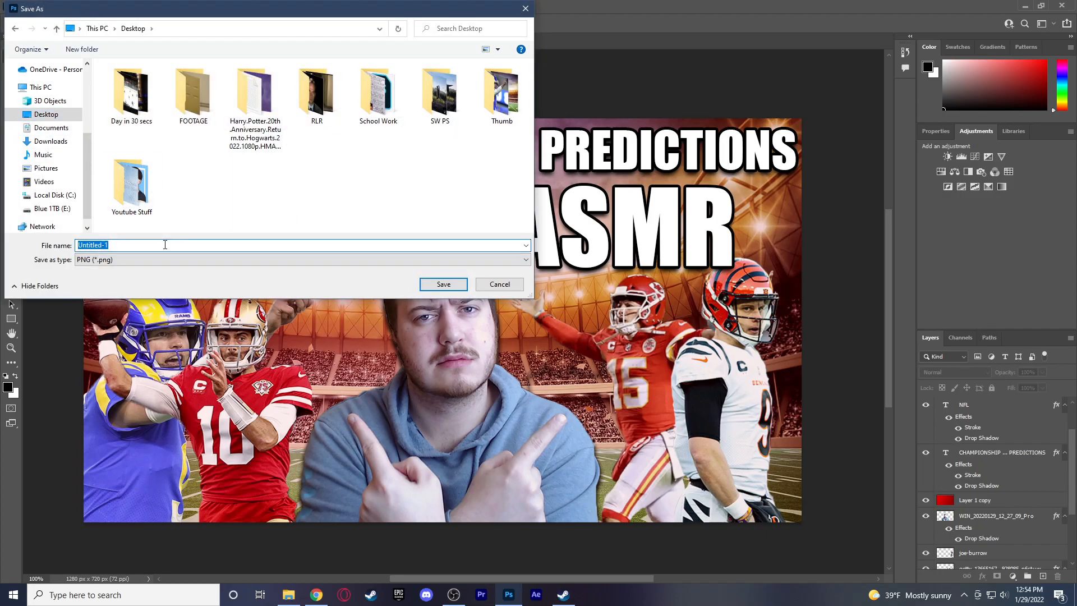
text(Thumnb)
click(444, 284)
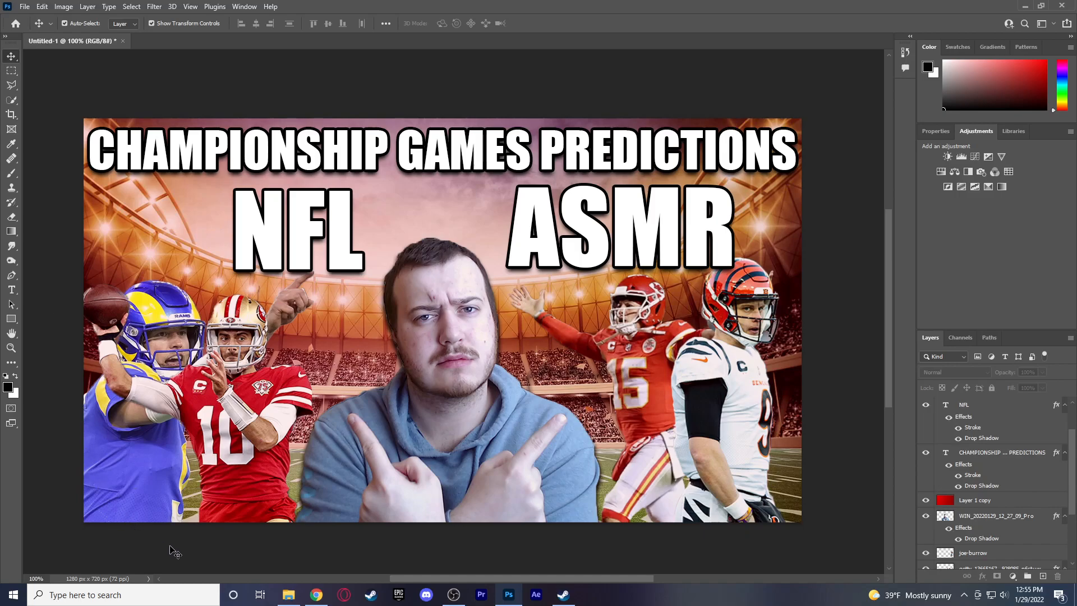
click(453, 595)
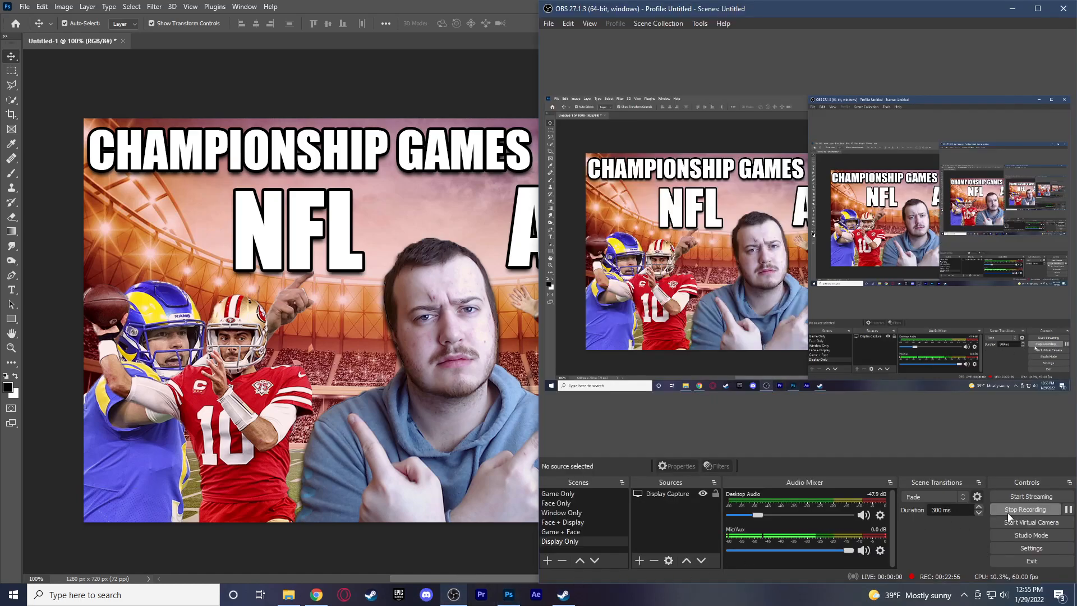